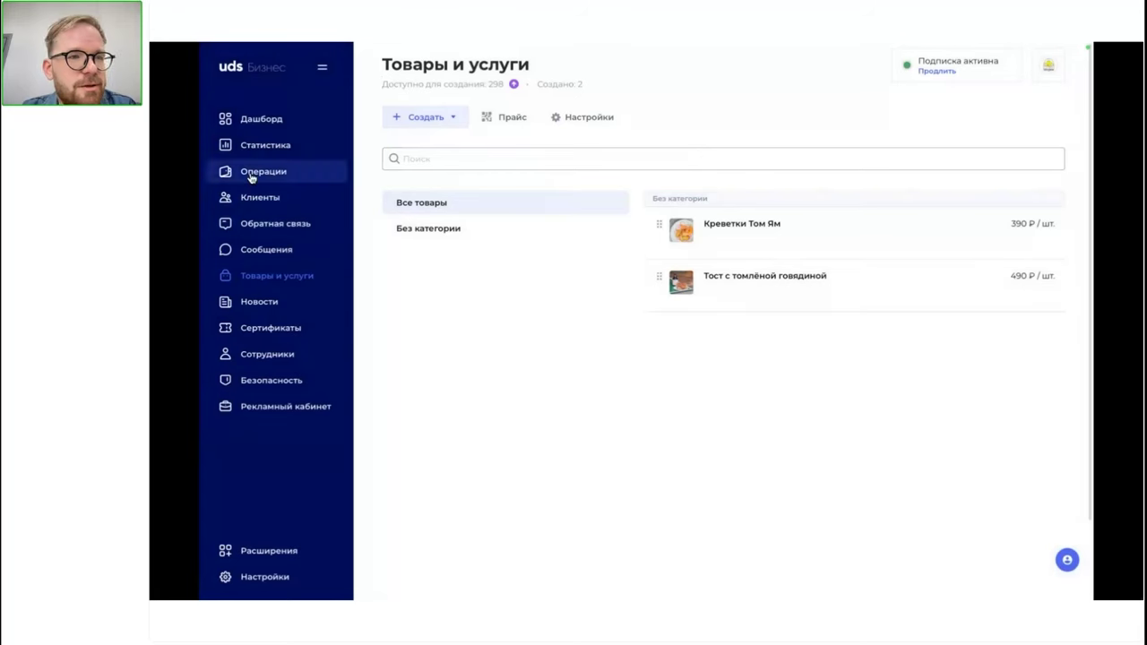
Open the UDS dashboard, check the newest messages in the webinar chat and return to the dashboard
{"action": "left_click", "coordinate": [279, 128]}
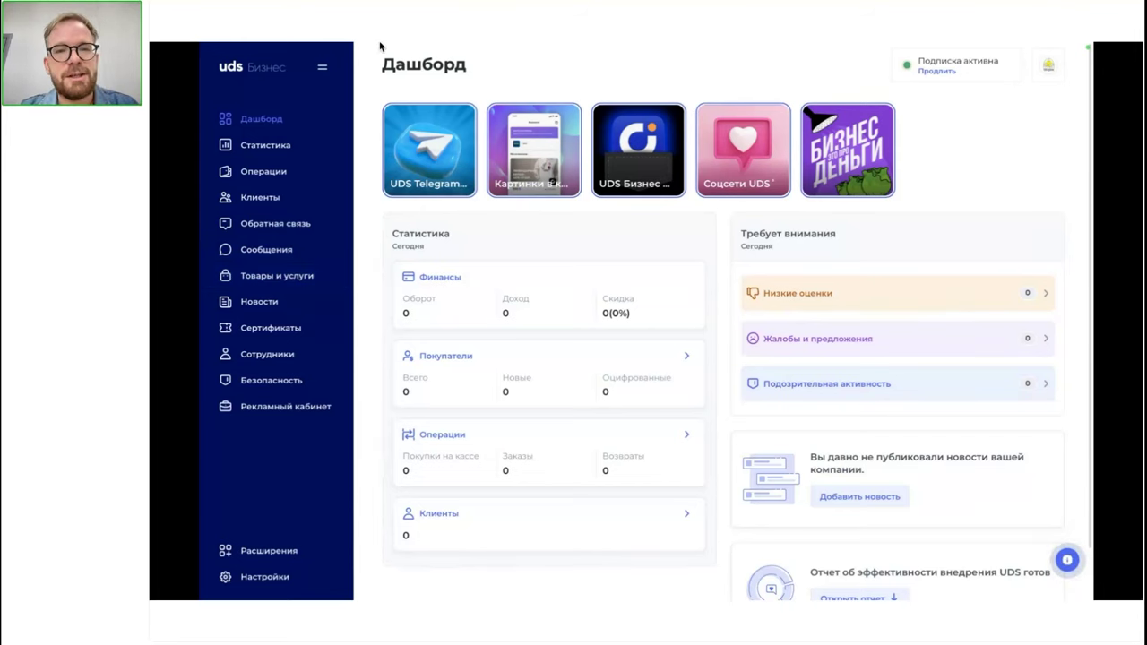
{"action": "mouse_move", "coordinate": [382, 45]}
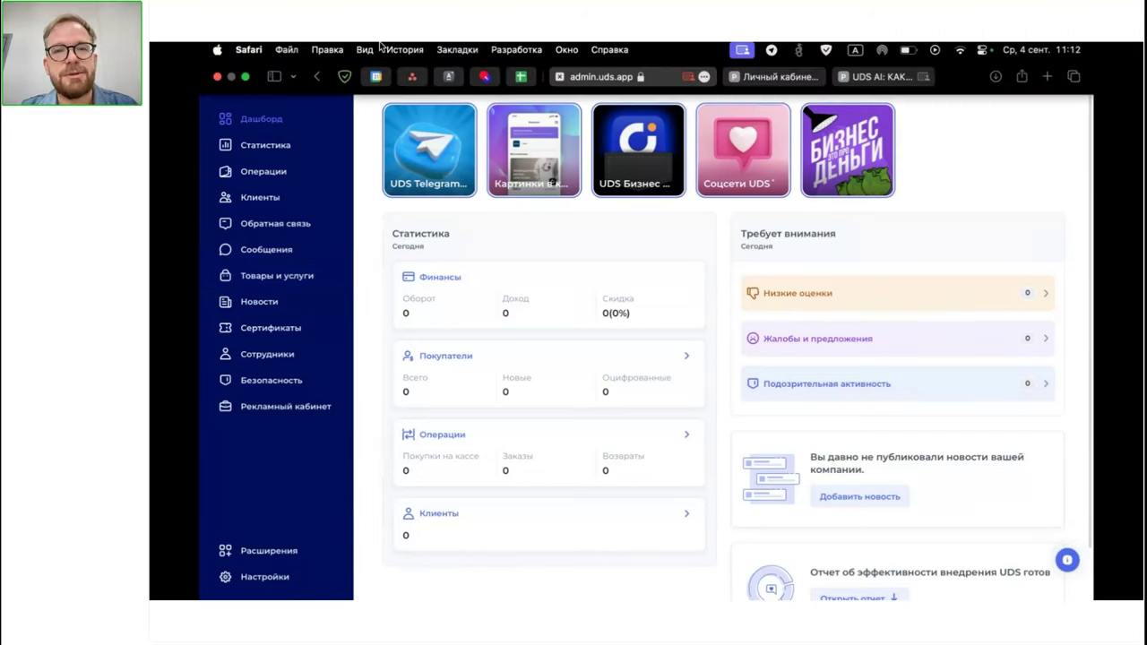
{"action": "left_click", "coordinate": [882, 79]}
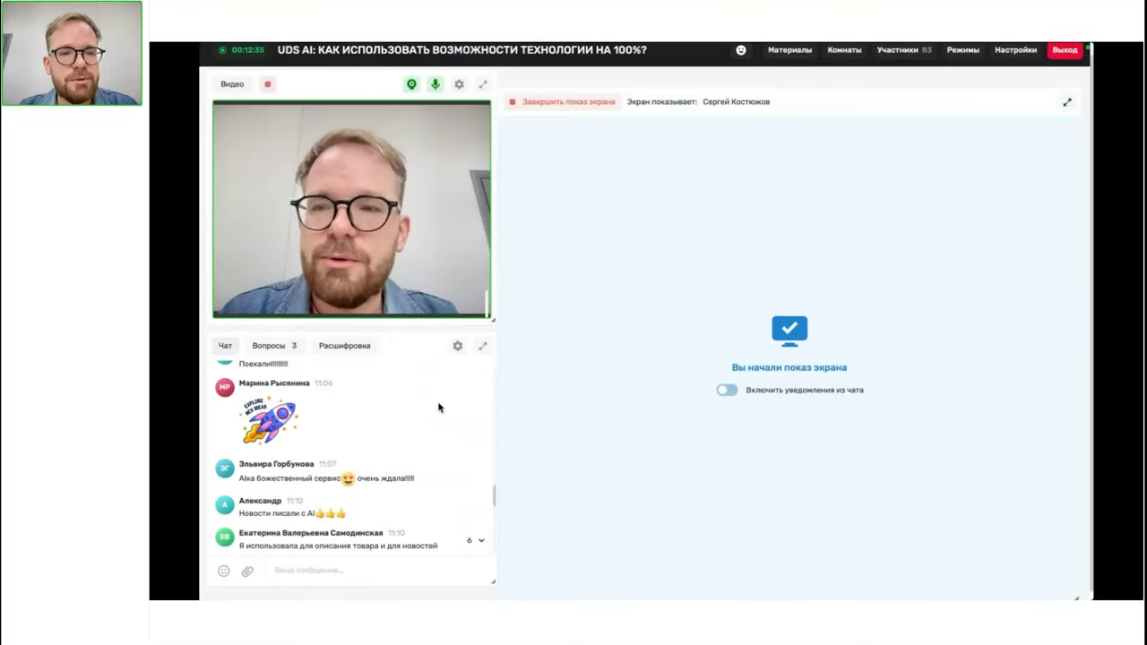
{"action": "scroll", "coordinate": [399, 488], "scroll_direction": "down", "scroll_amount": 5}
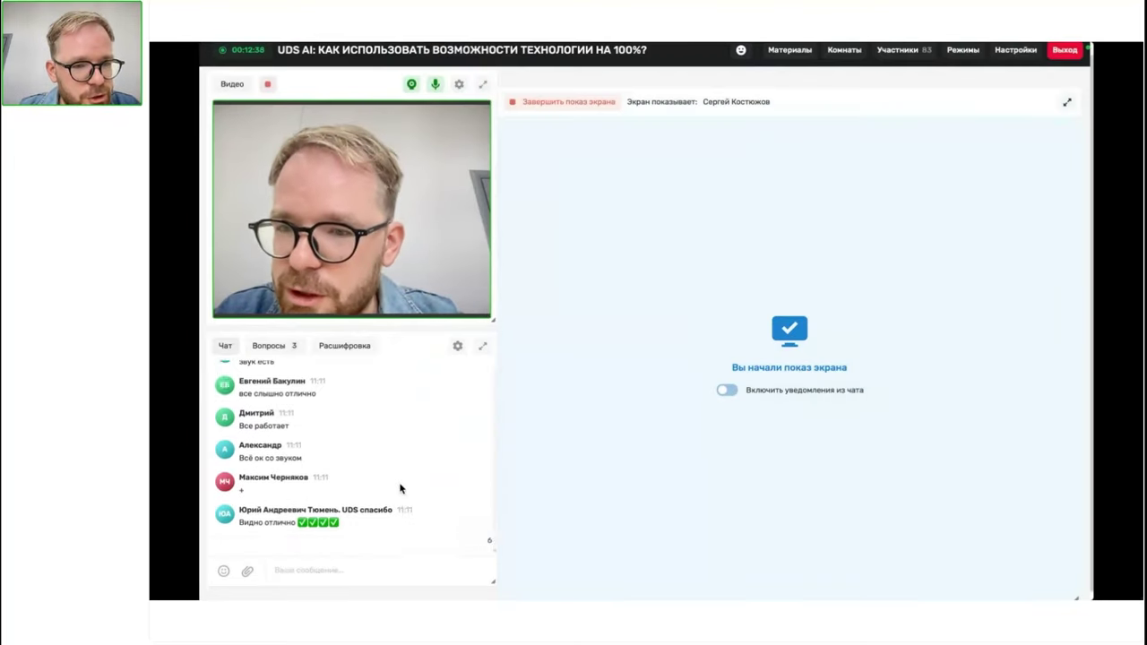
{"action": "mouse_move", "coordinate": [655, 47]}
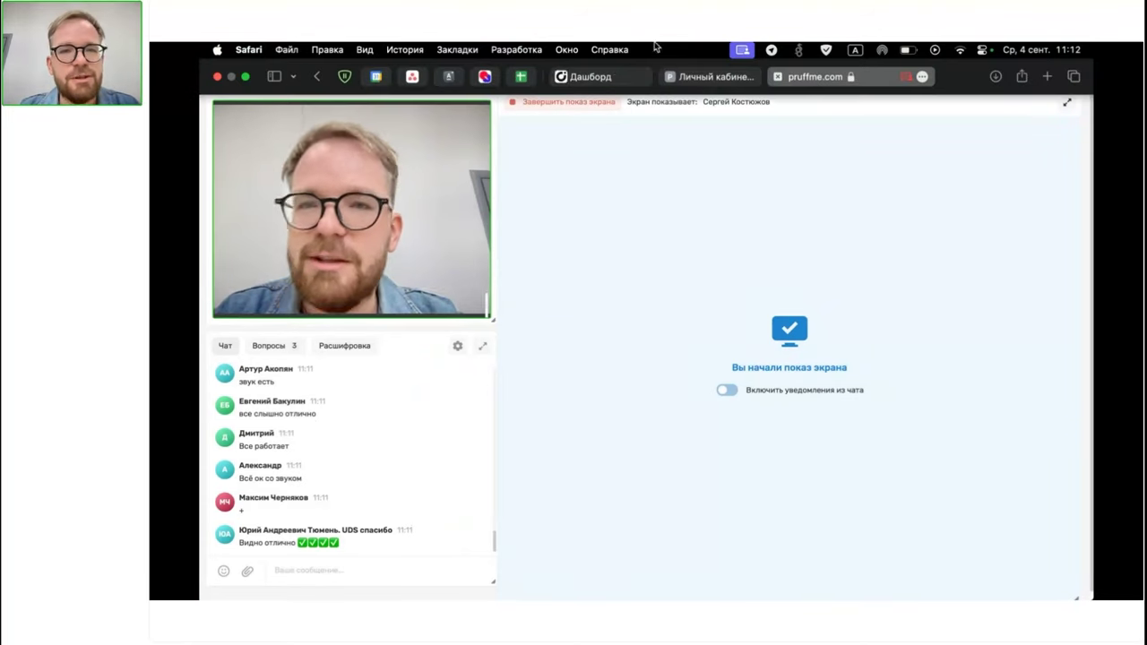
{"action": "left_click", "coordinate": [605, 79]}
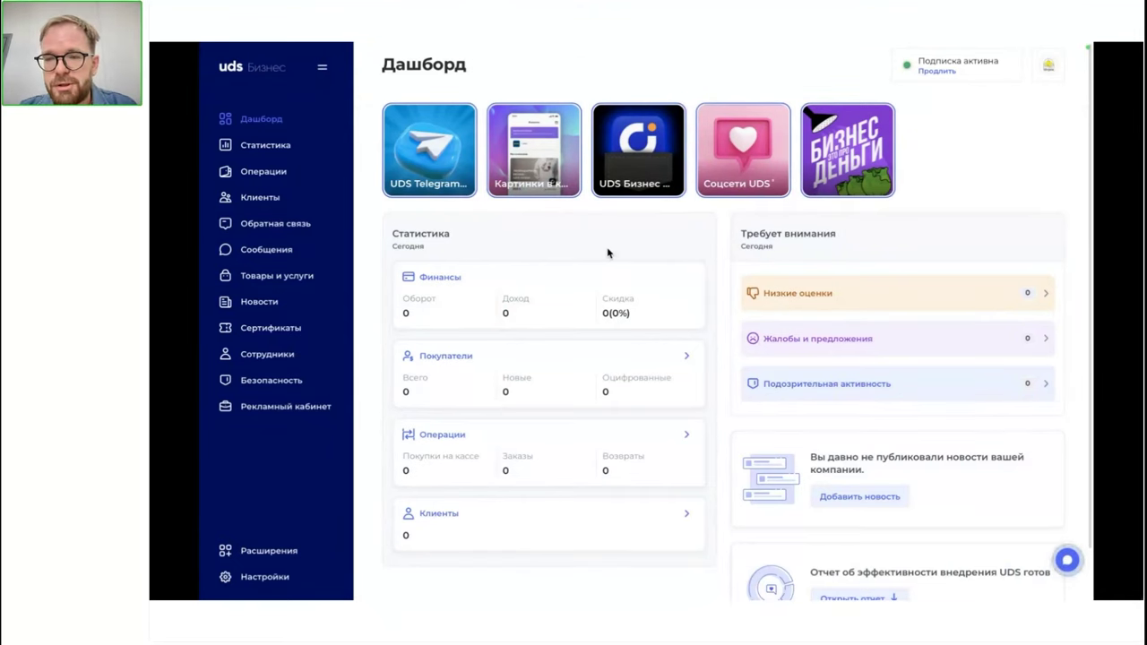
Open the product "Креветки Том Ям" from the goods and services list for editing
{"action": "left_click", "coordinate": [316, 273]}
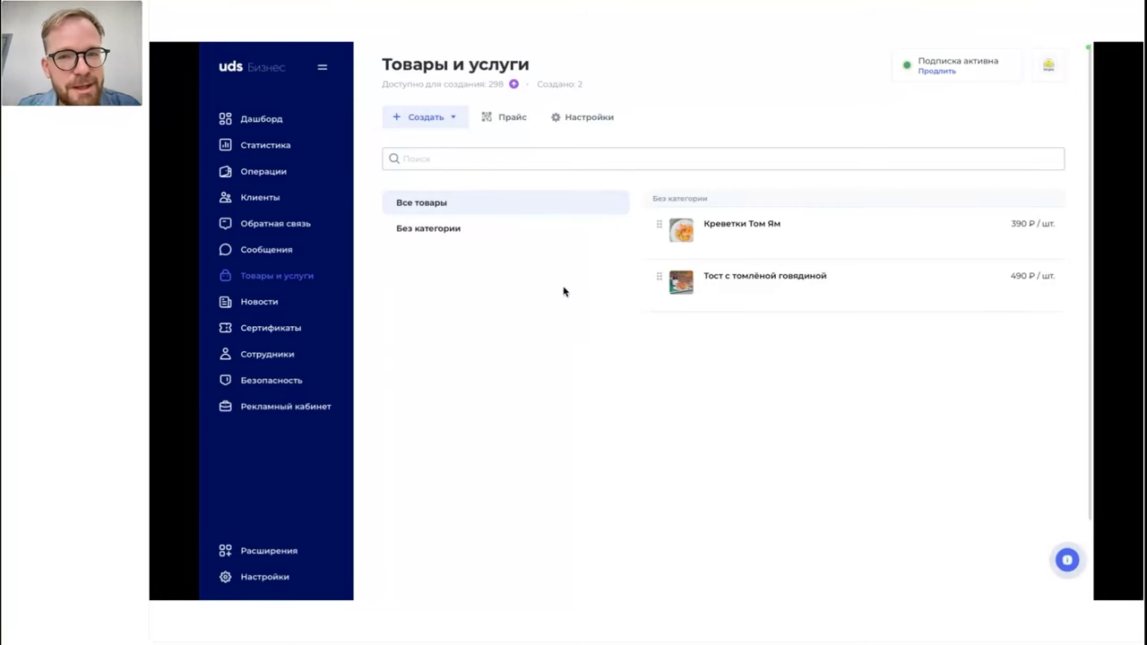
{"action": "left_click", "coordinate": [744, 261]}
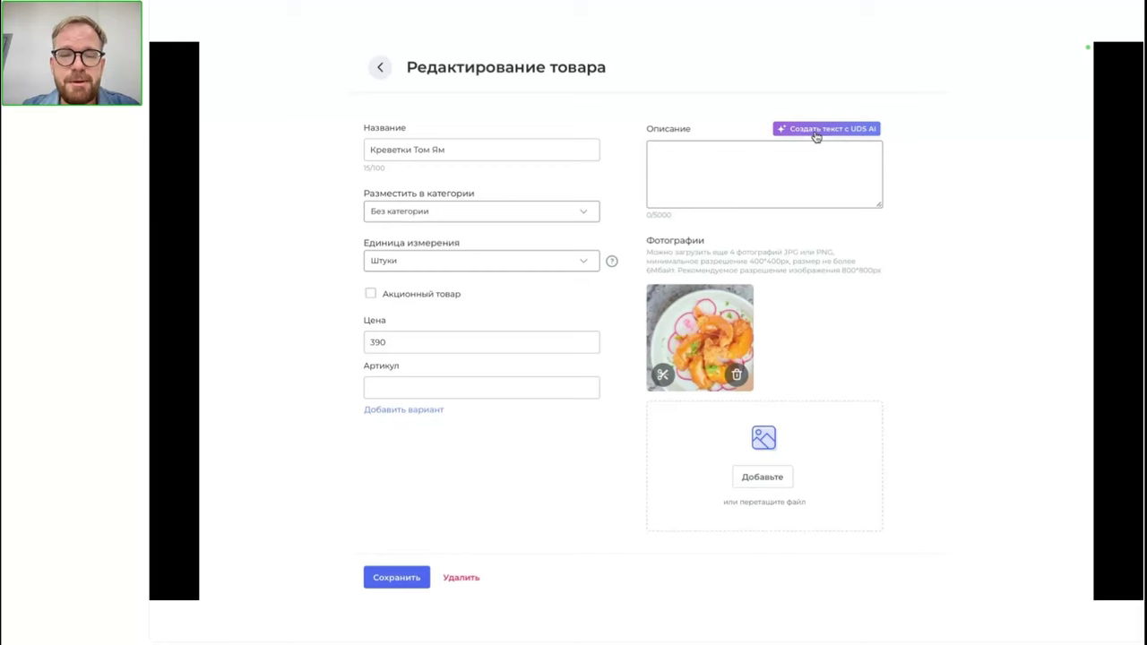
{"action": "left_click", "coordinate": [788, 168]}
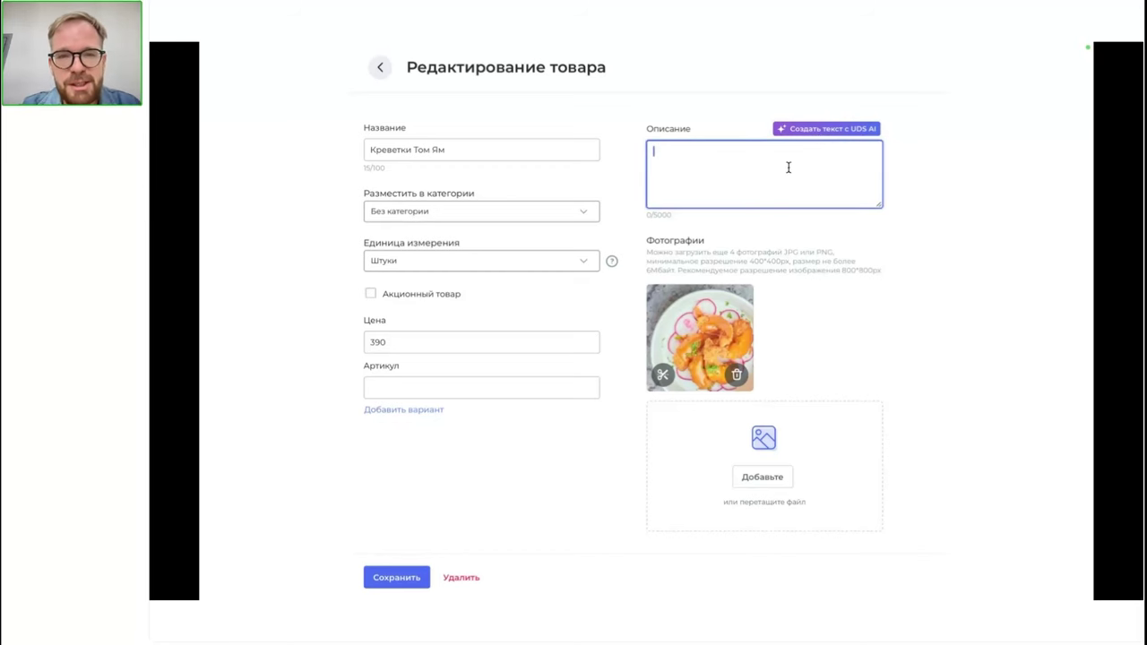
{"action": "type", "text": "3OE"}
{"action": "key", "text": "super+a"}
{"action": "key", "text": "BackSpace"}
{"action": "key", "text": "ctrl+space"}
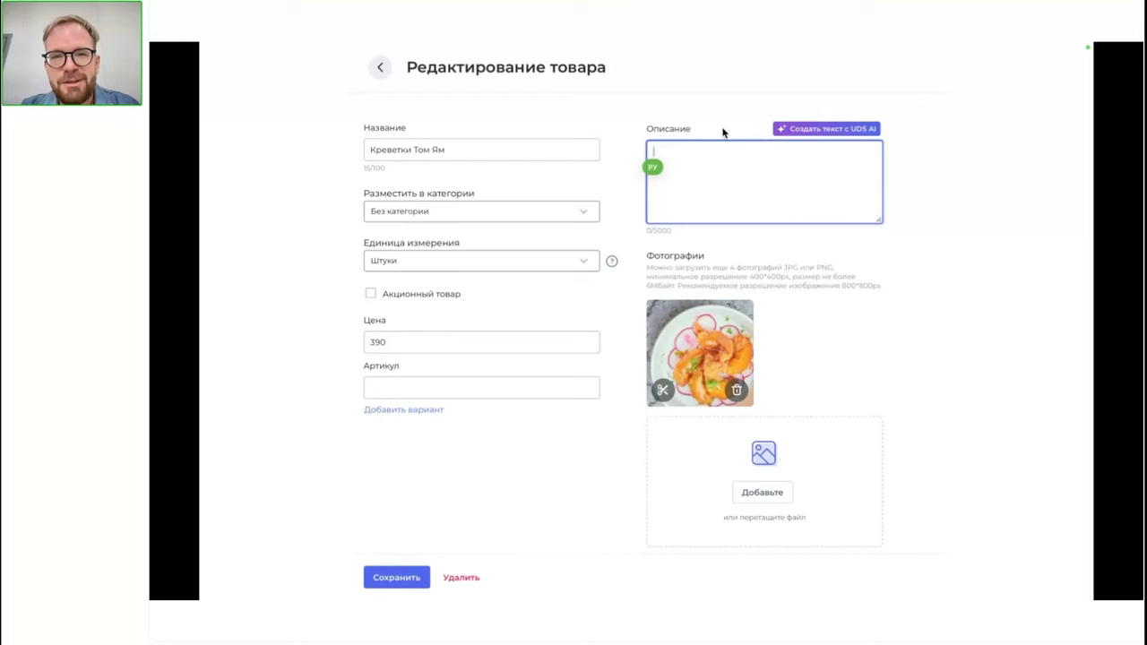
{"action": "left_click", "coordinate": [722, 100]}
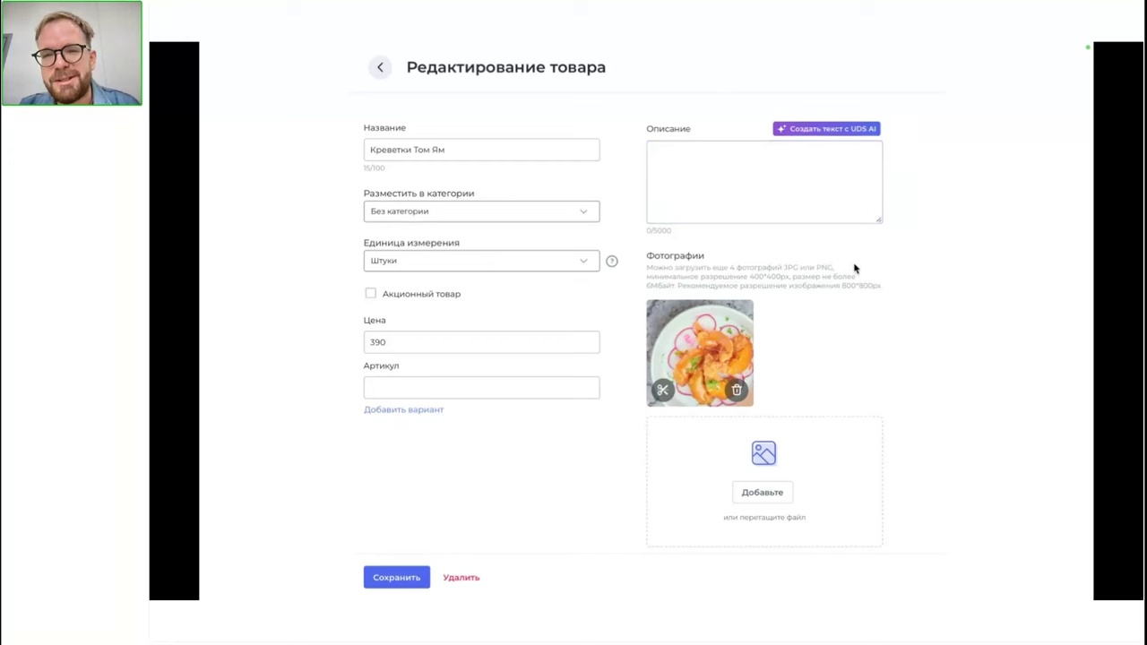
Open the UDS AI text generator for the product description and begin the prompt with "Креветки Том Ям."
{"action": "left_click", "coordinate": [806, 133]}
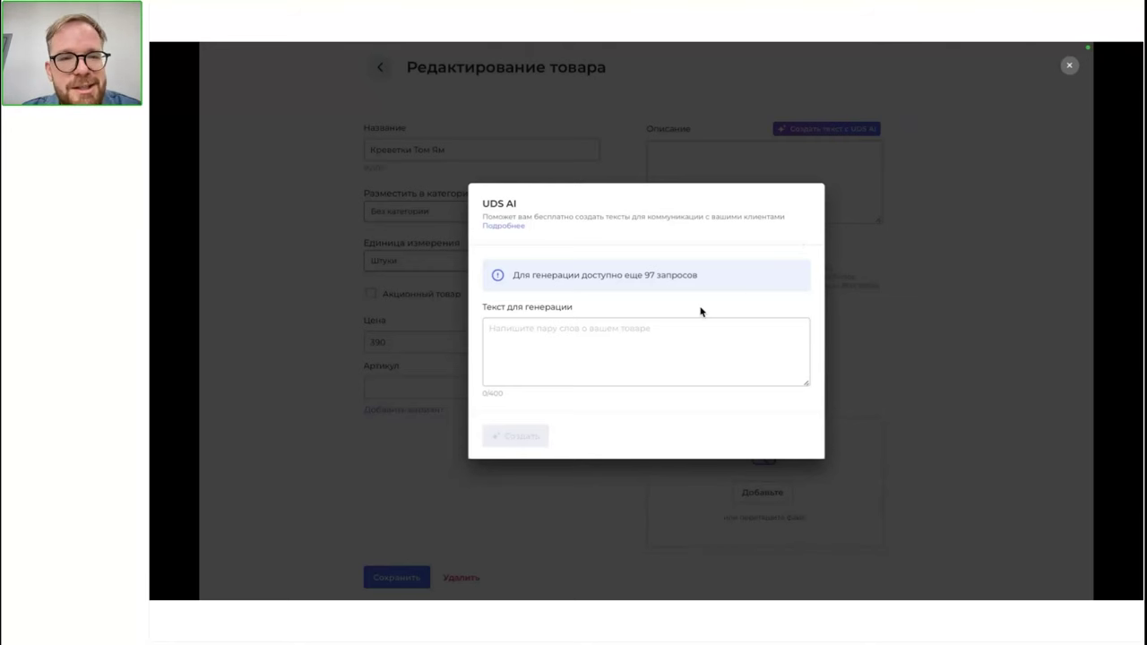
{"action": "left_click", "coordinate": [684, 345]}
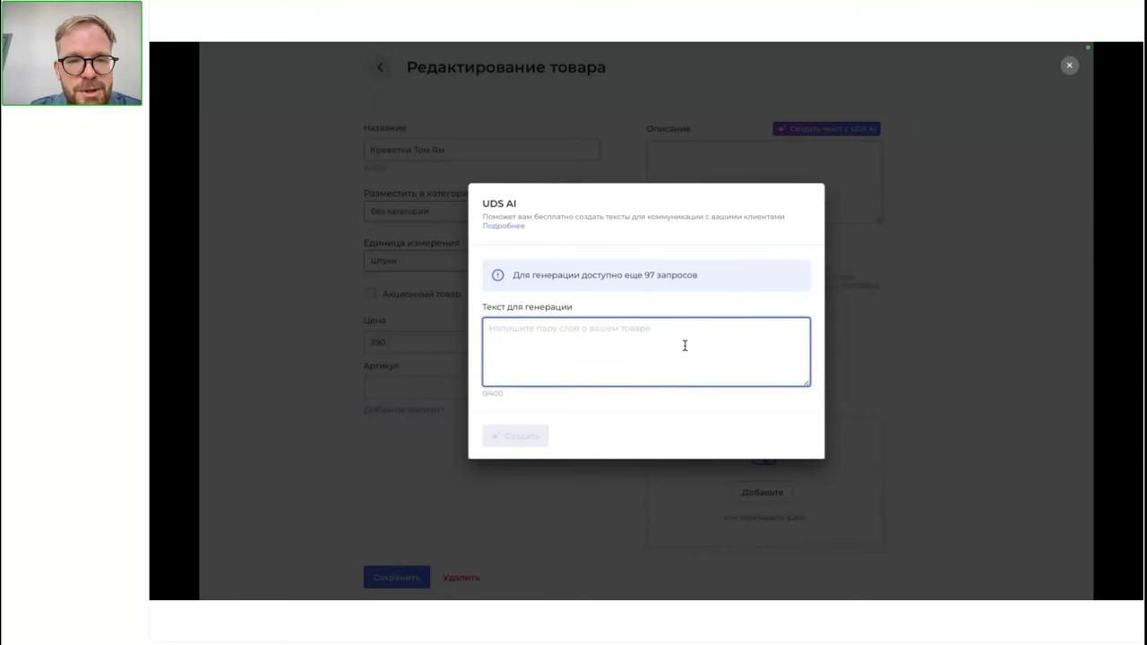
{"action": "type", "text": "К"}
{"action": "key", "text": "BackSpace"}
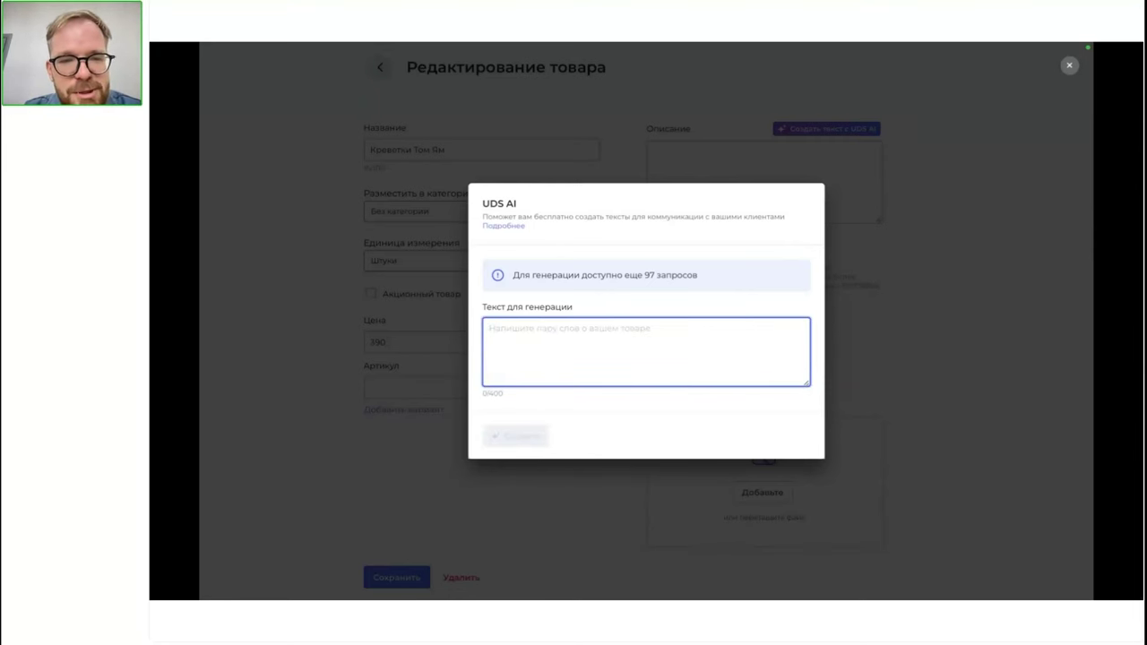
{"action": "type", "text": "К"}
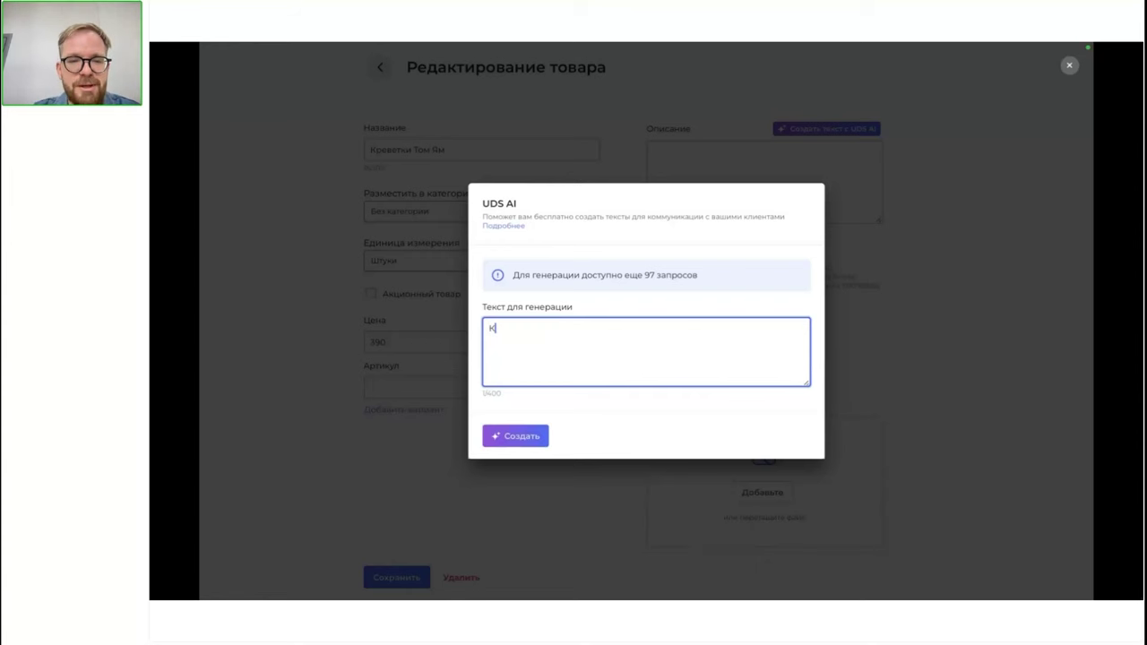
{"action": "type", "text": "реветки"}
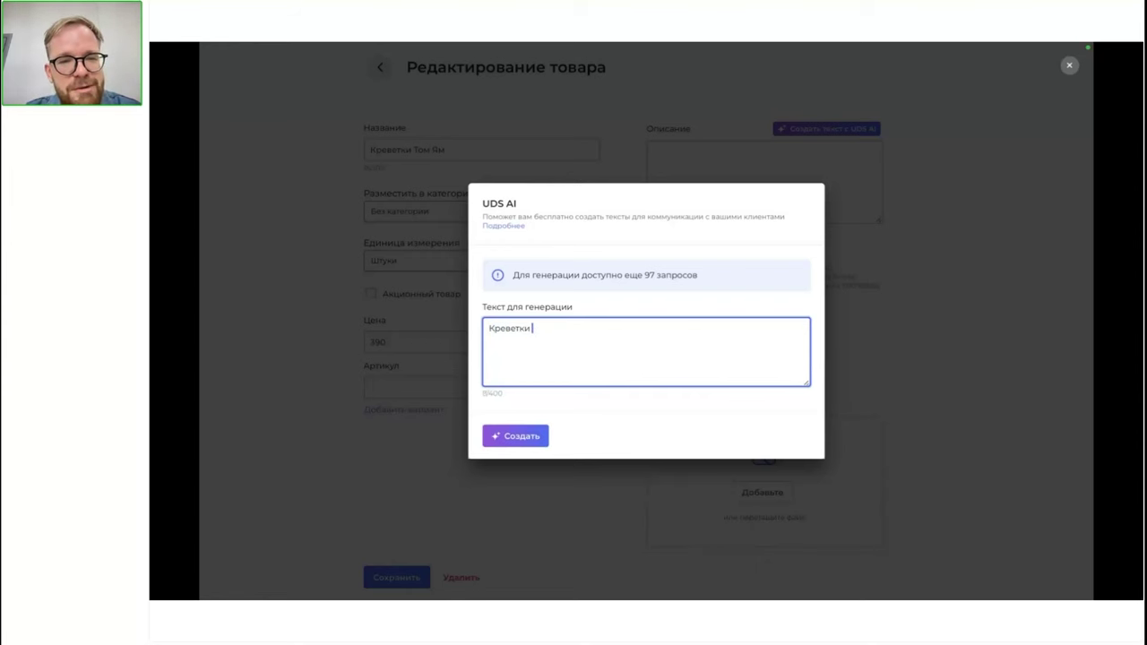
{"action": "type", "text": " Том Ям."}
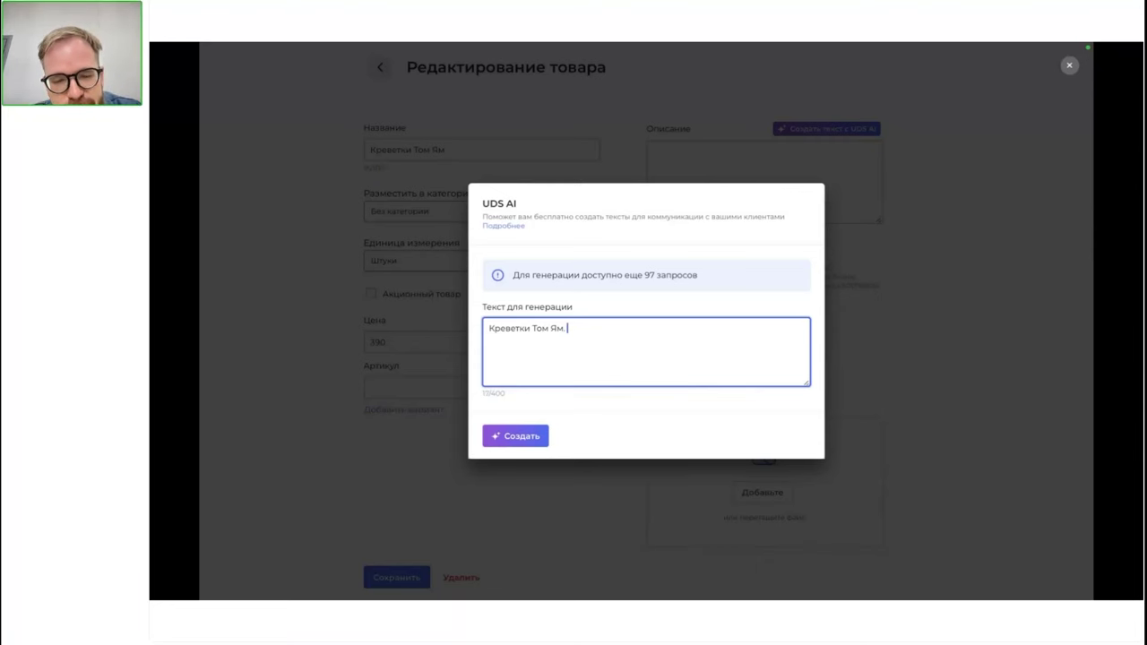
Add "Креветки в сочной панировке, подаются с кинзой и соусом том ям." to the generation prompt
{"action": "type", "text": "Креветки в сочной панировке,"}
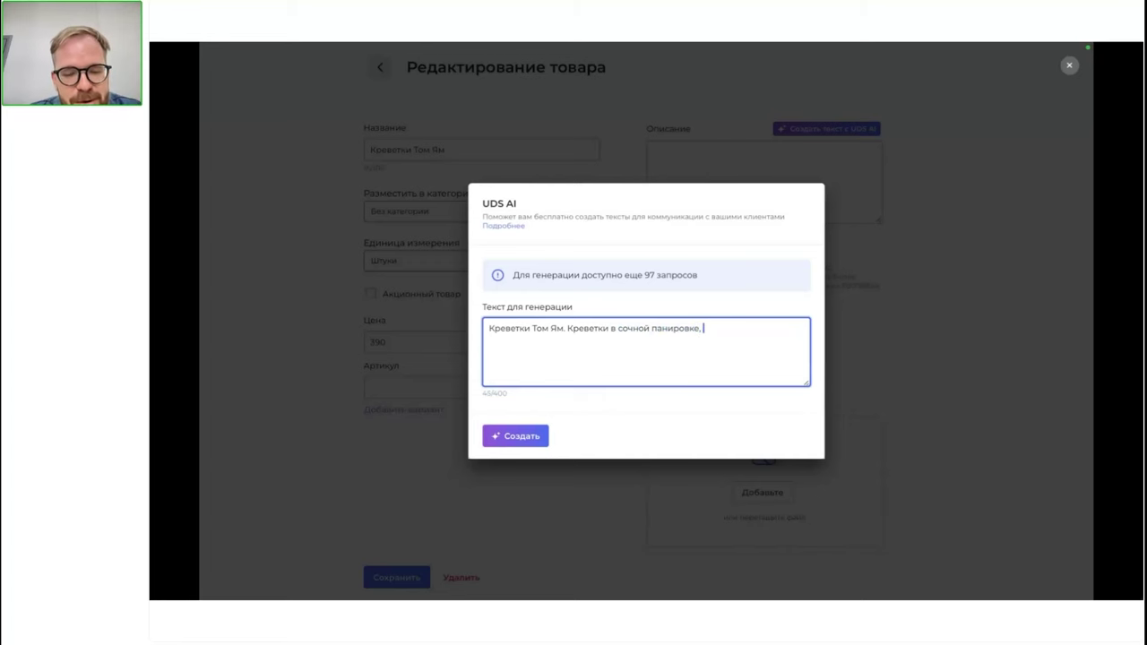
{"action": "type", "text": " подаются с"}
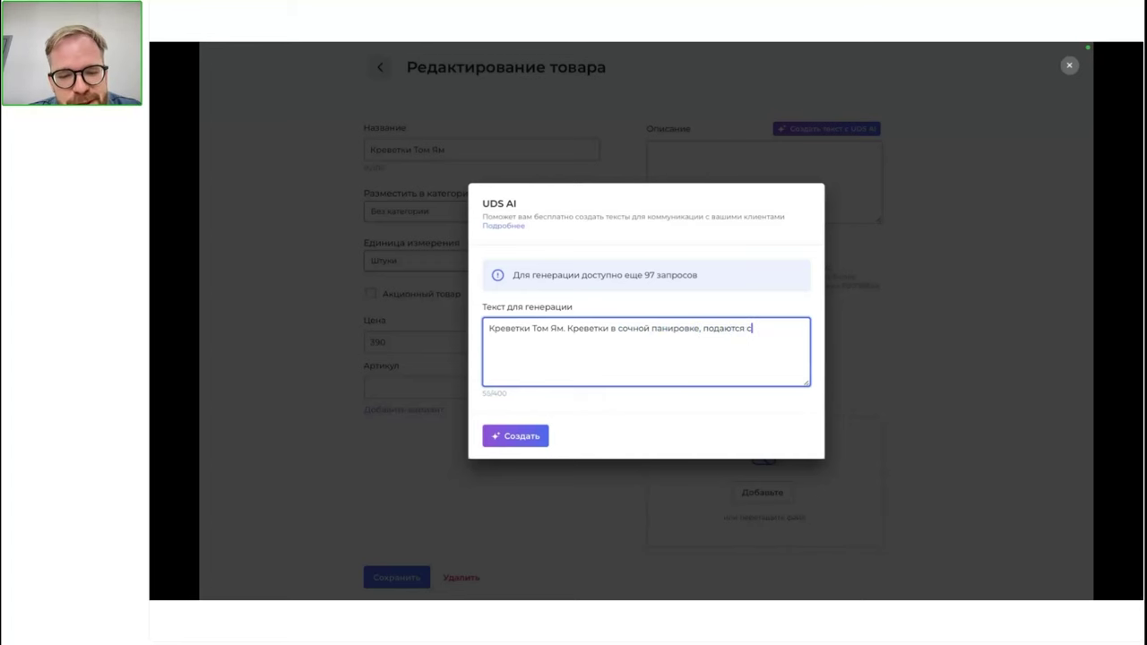
{"action": "type", "text": " кинзой "}
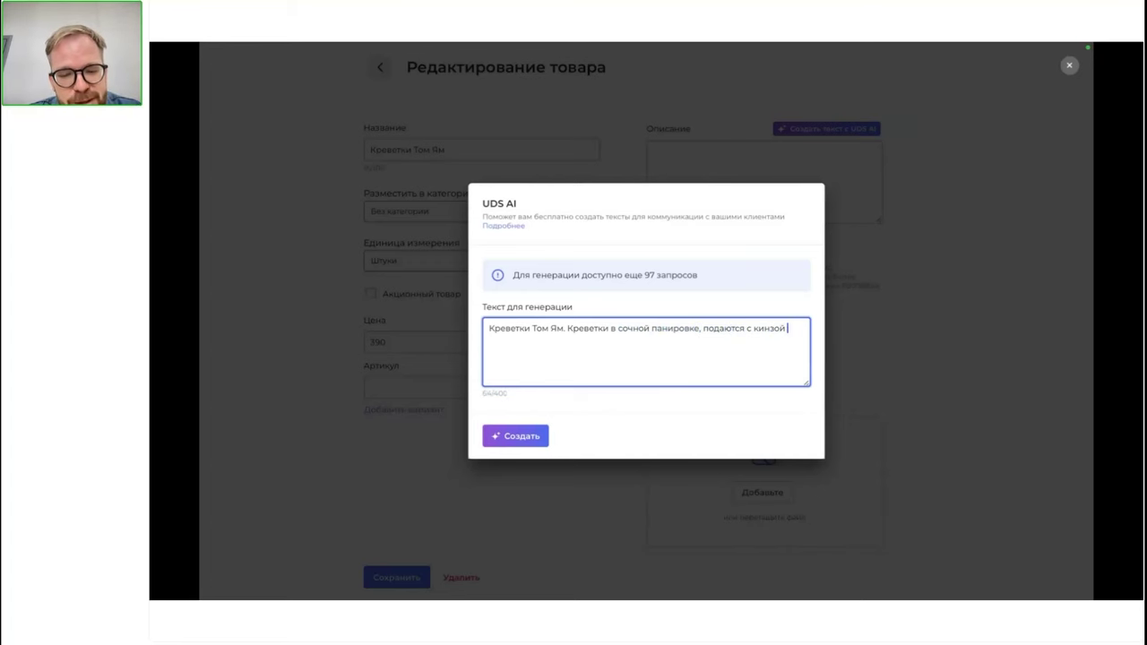
{"action": "type", "text": "и ароматным"}
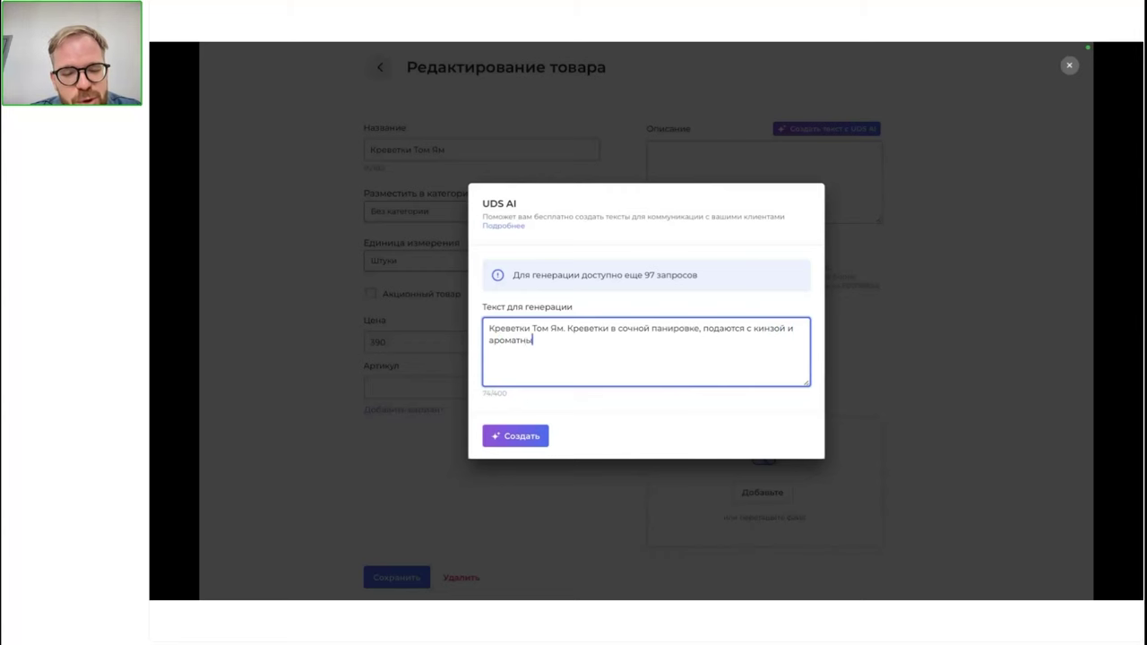
{"action": "double_click", "coordinate": [526, 339]}
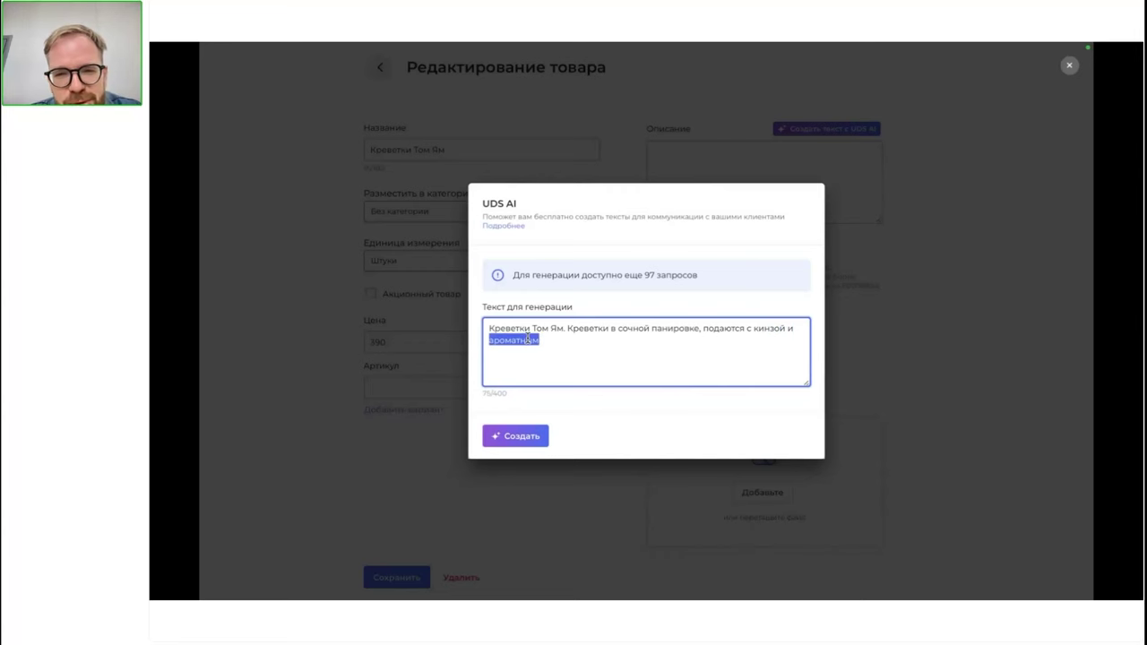
{"action": "key", "text": "BackSpace"}
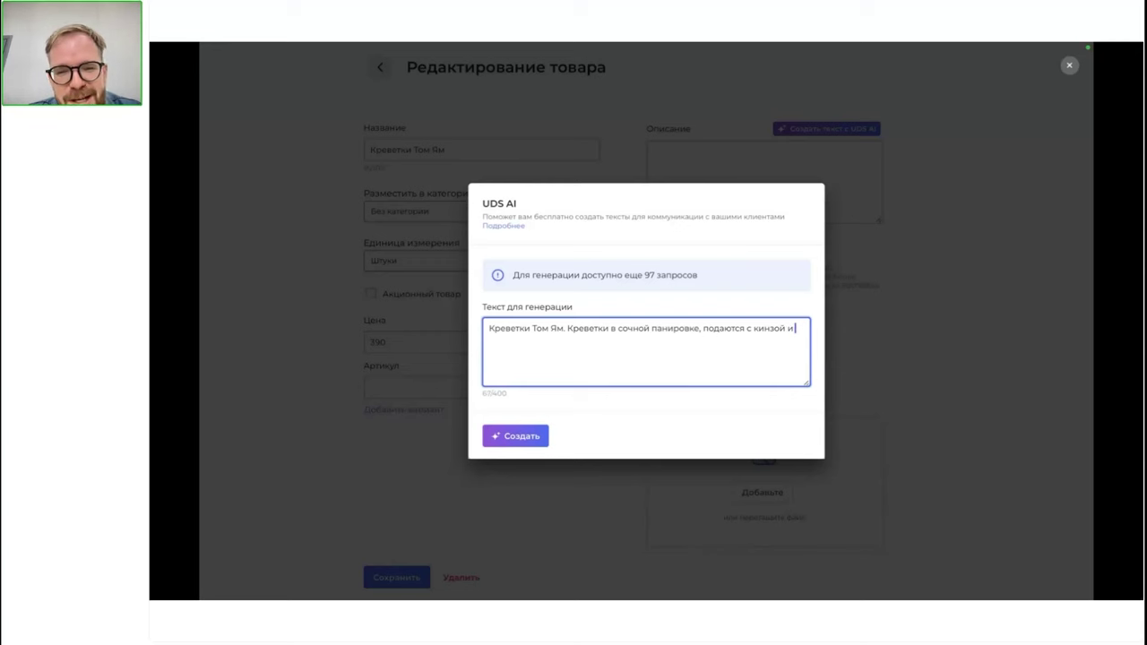
{"action": "type", "text": "соусом том ям."}
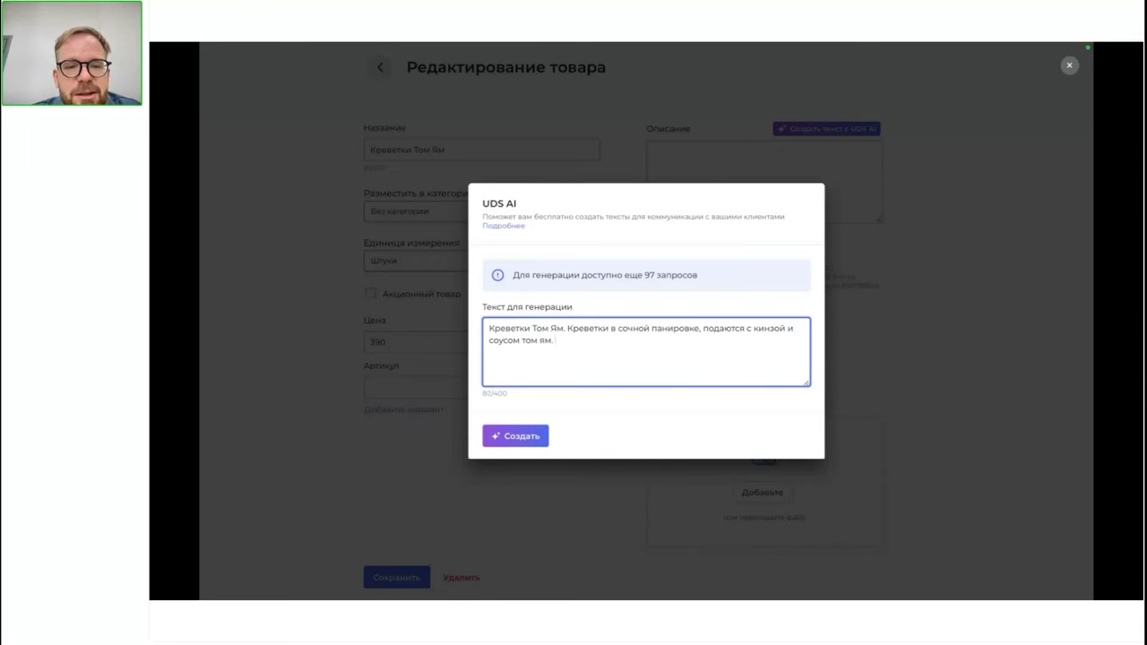
Finish the generation prompt with the recommendation "Рекомендуем брать с охлаждающими лимонадами"
{"action": "type", "text": "Рекомендуем "}
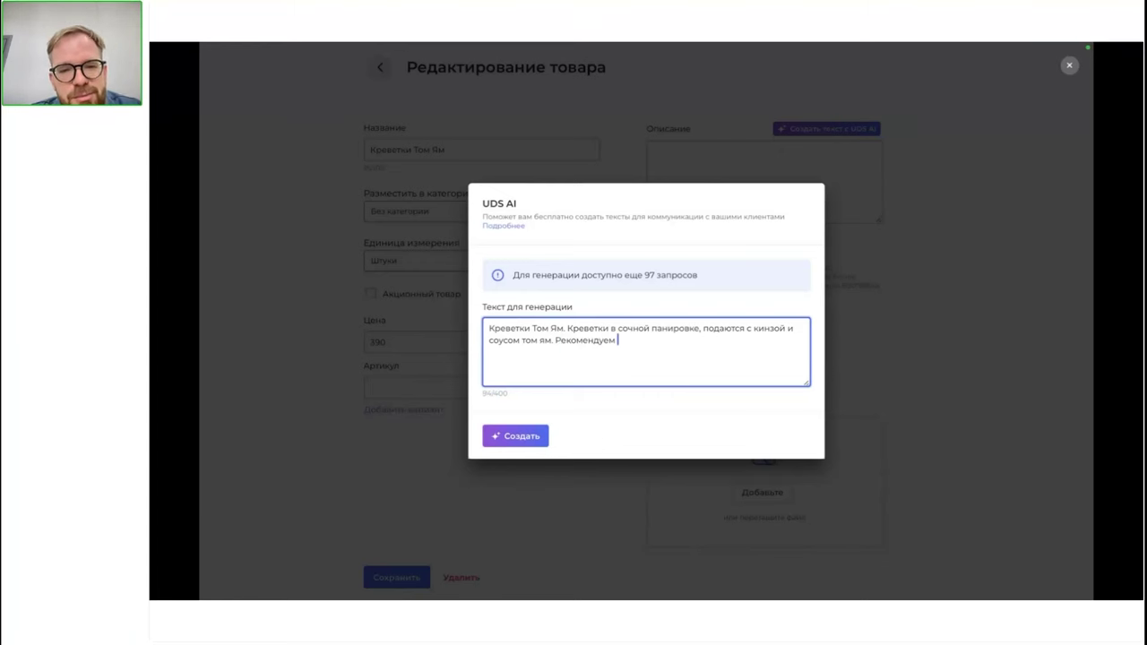
{"action": "type", "text": "о"}
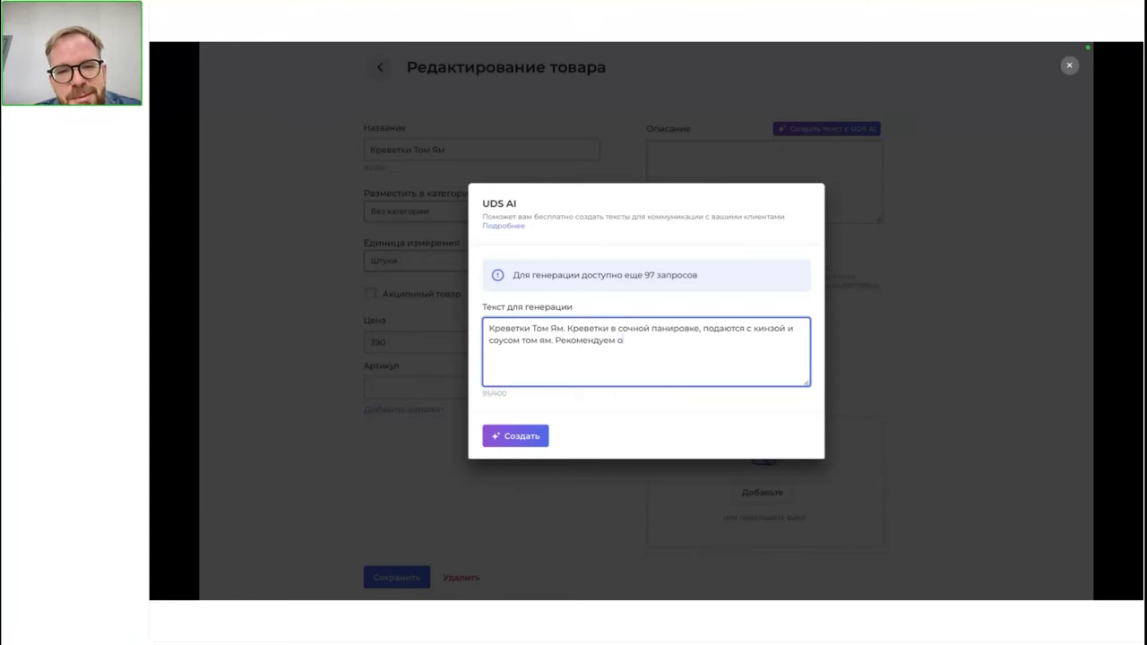
{"action": "type", "text": "брать"}
{"action": "key", "text": "ctrl+BackSpace"}
{"action": "type", "text": "брать с охлаж"}
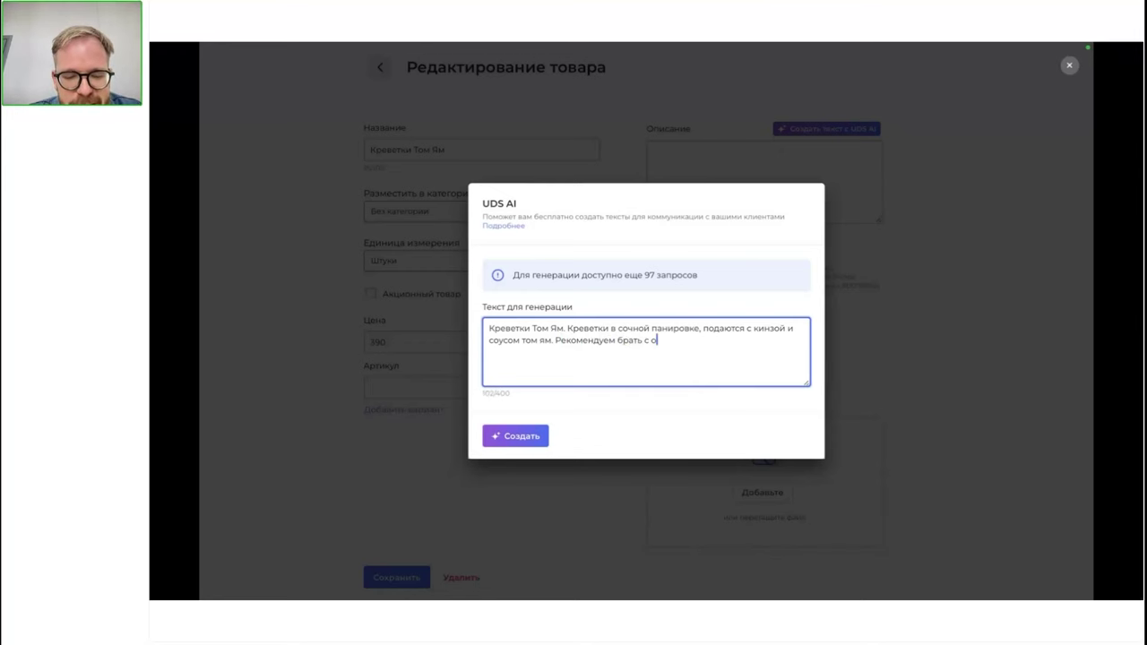
{"action": "type", "text": "даю"}
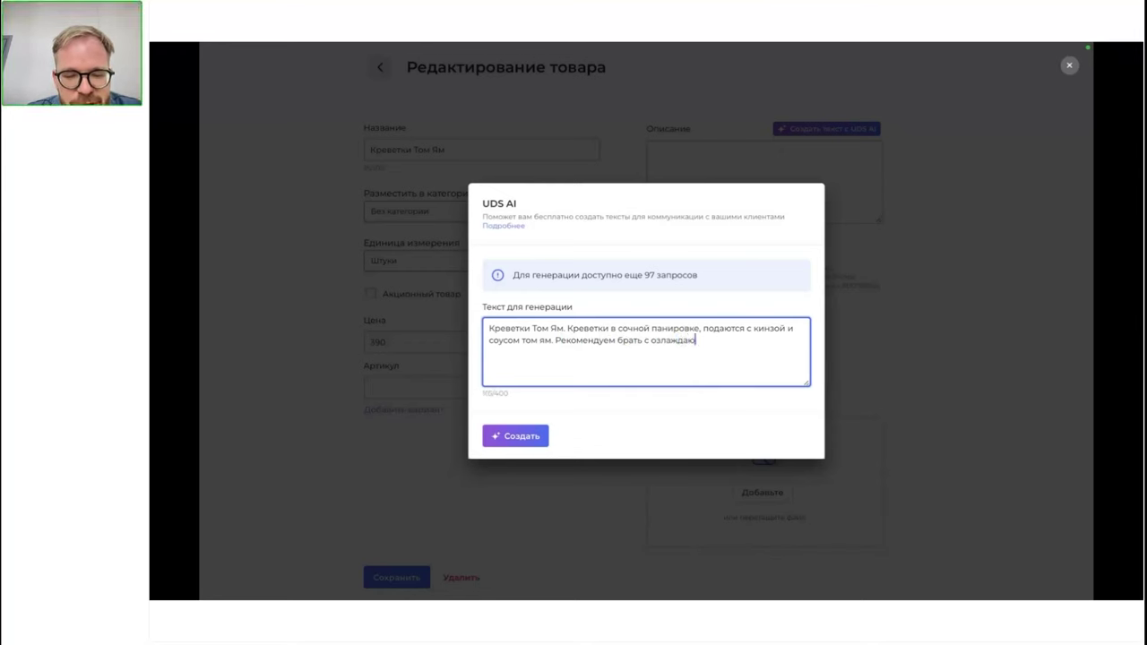
{"action": "type", "text": "щими лимонадами"}
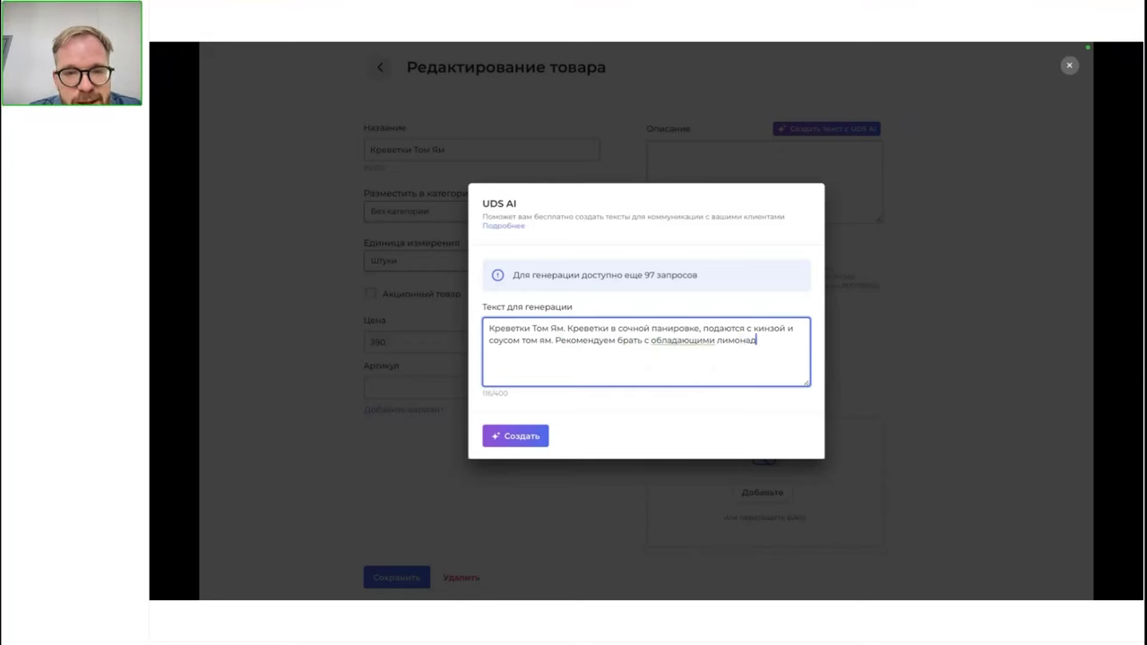
{"action": "double_click", "coordinate": [688, 343]}
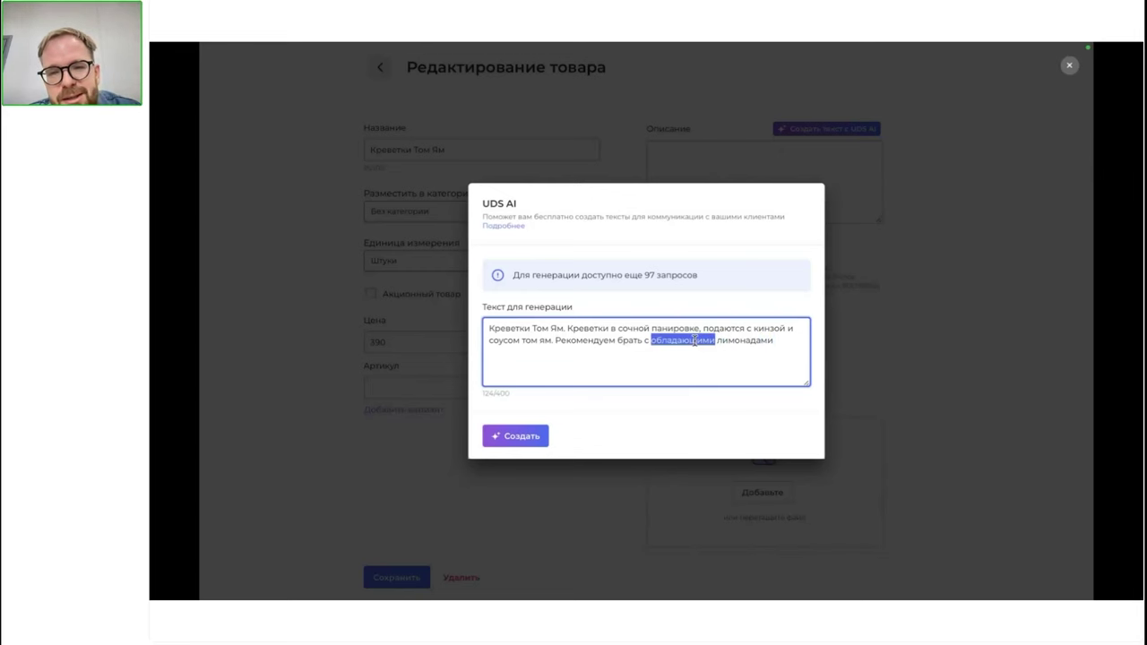
{"action": "key", "text": "End"}
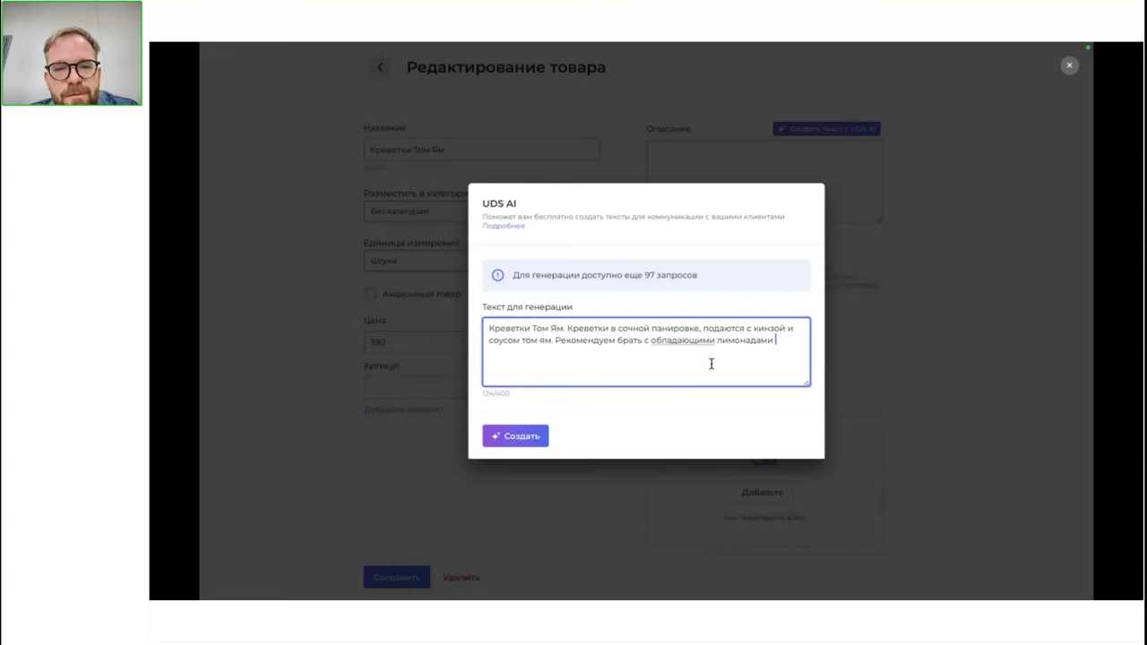
{"action": "double_click", "coordinate": [706, 342]}
{"action": "type", "text": "охлаждающими"}
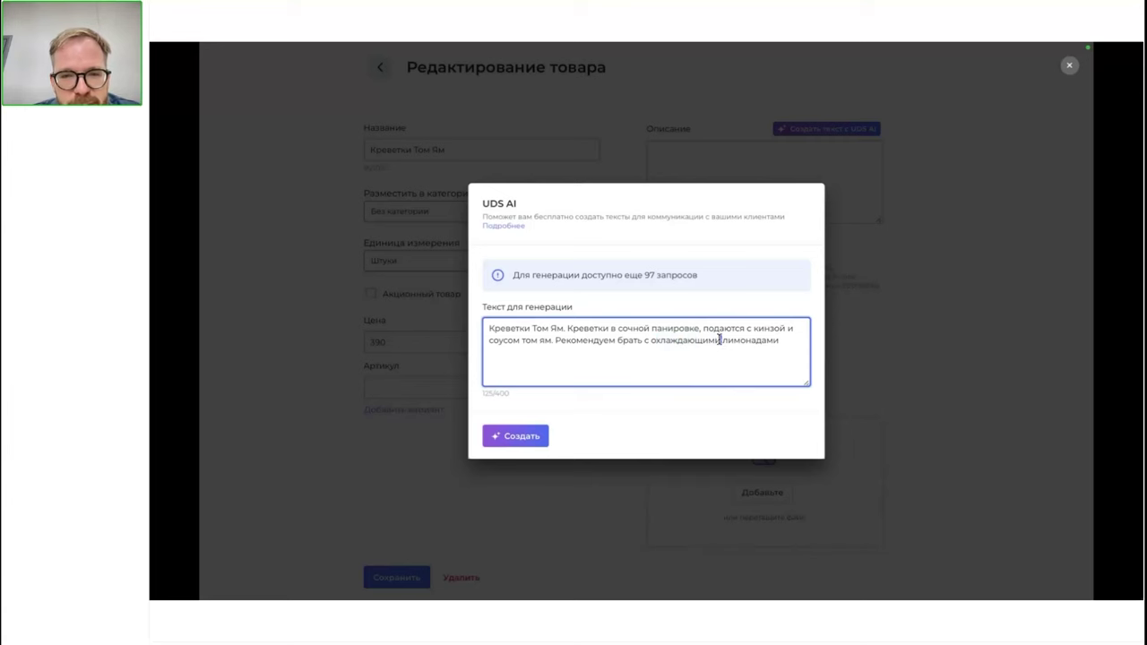
{"action": "left_click", "coordinate": [723, 415]}
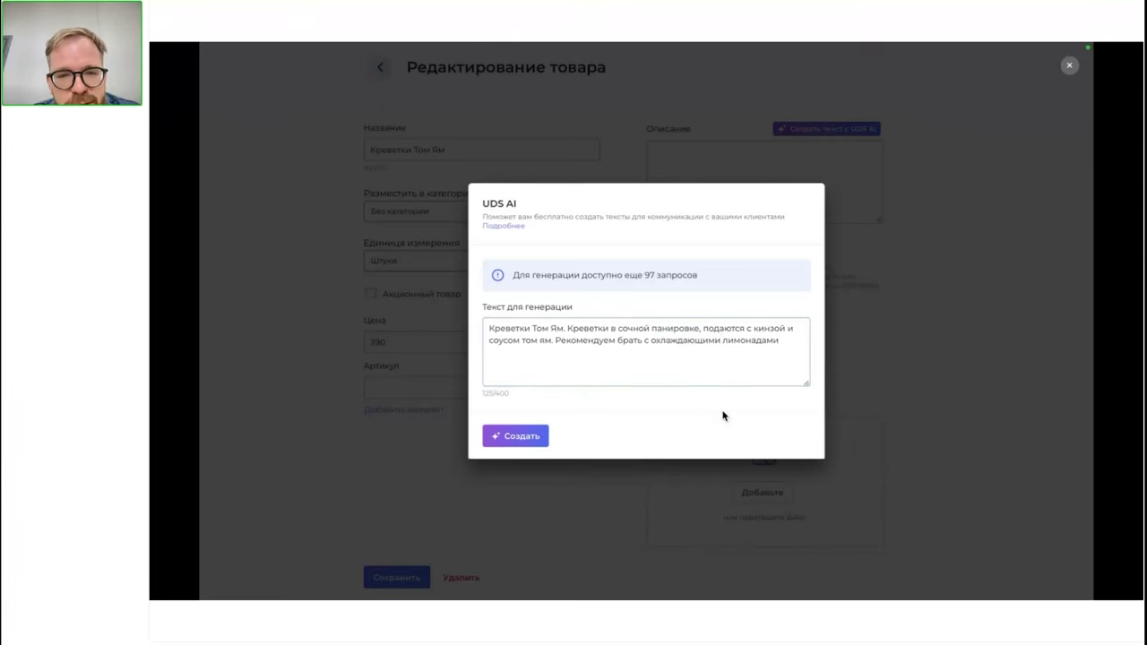
Generate the product description from the prompt and select the word "восточной" in the resulting text
{"action": "left_click", "coordinate": [523, 437]}
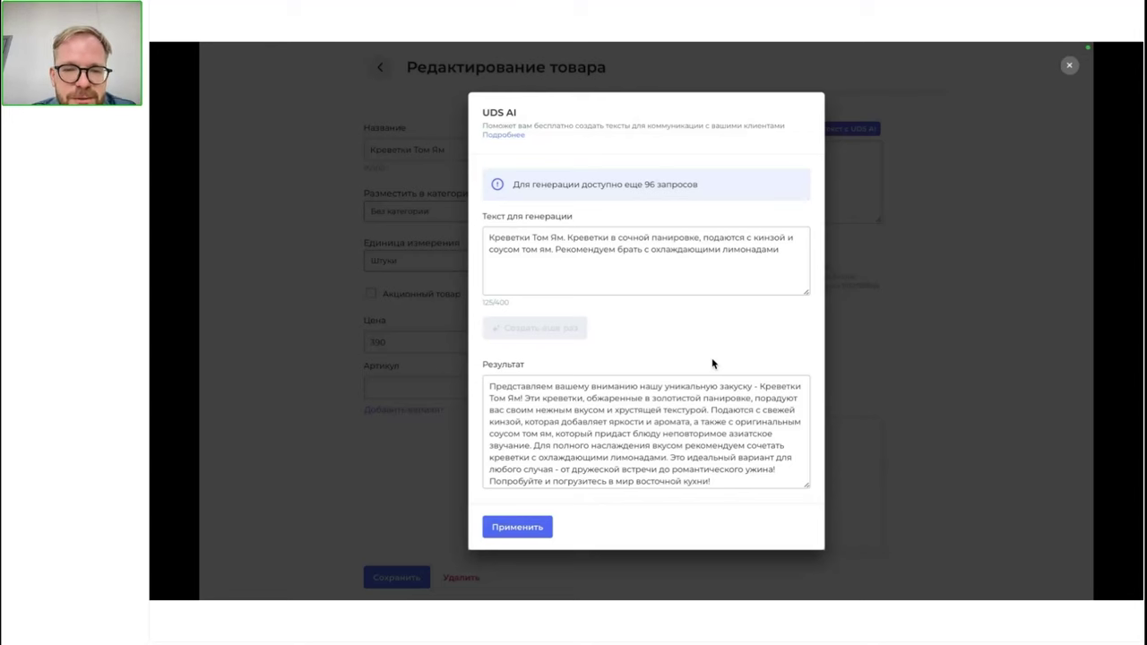
{"action": "double_click", "coordinate": [649, 481]}
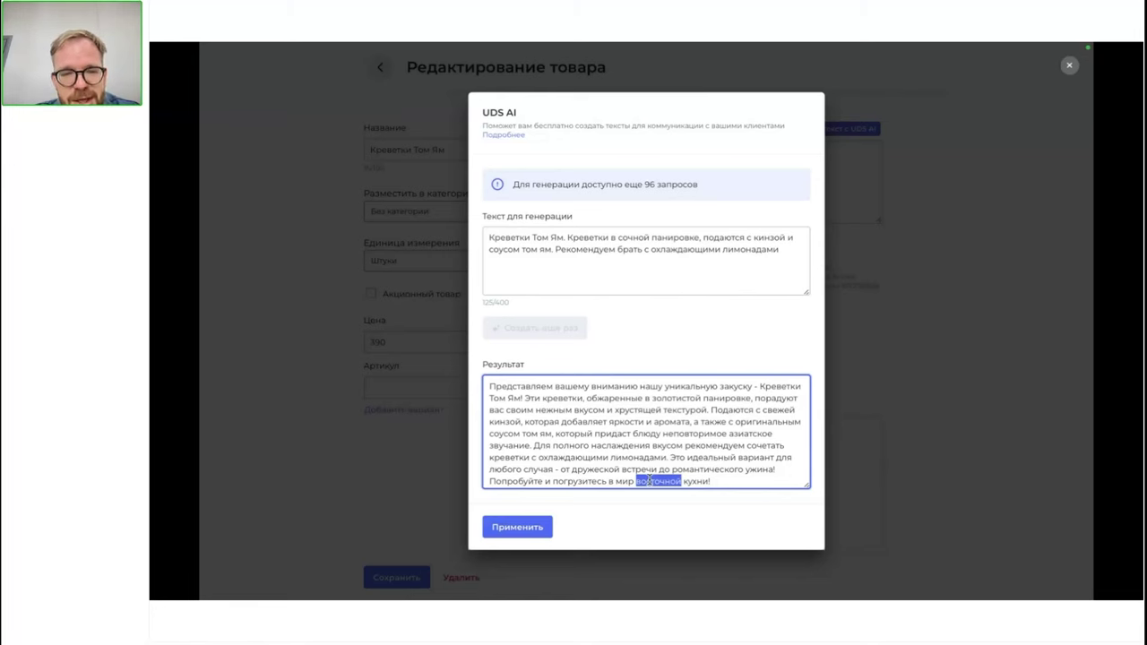
Replace the selected word in the generated text with "паназиатской" and apply the text to the product description
{"action": "type", "text": "паназиат"}
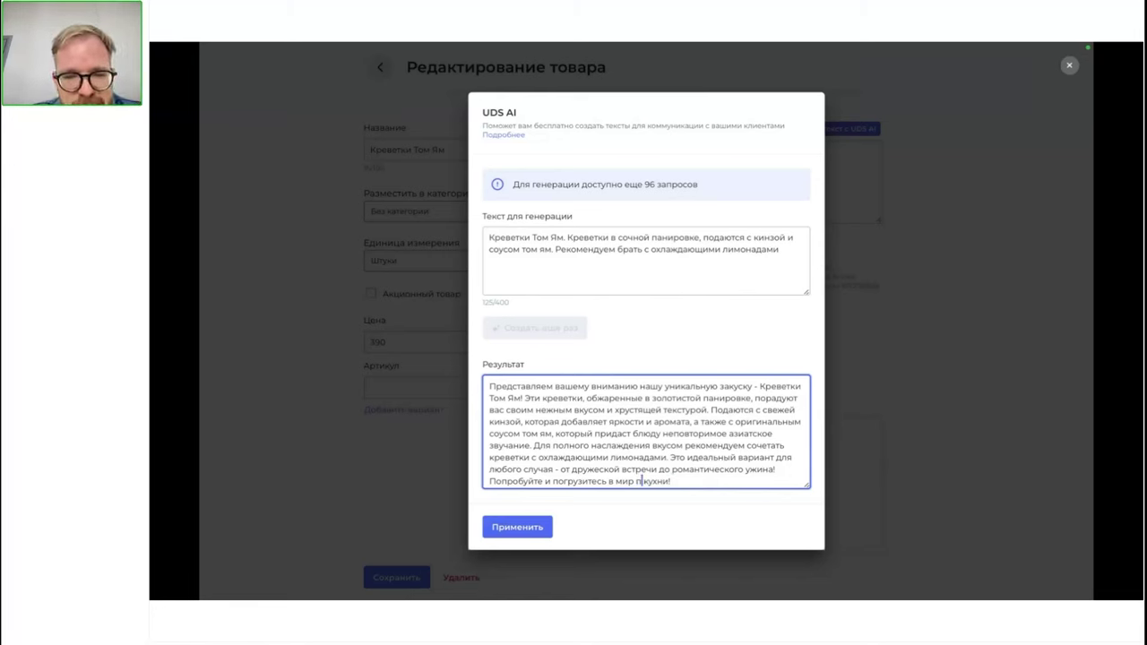
{"action": "type", "text": "ской"}
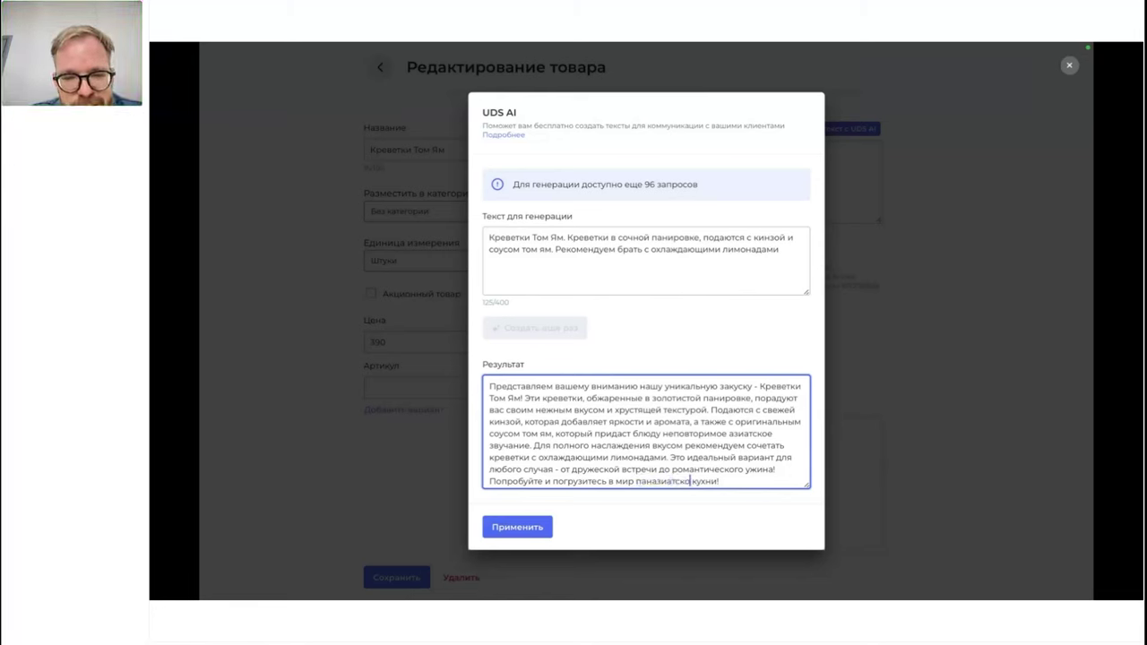
{"action": "left_click", "coordinate": [662, 522]}
{"action": "left_click", "coordinate": [518, 527]}
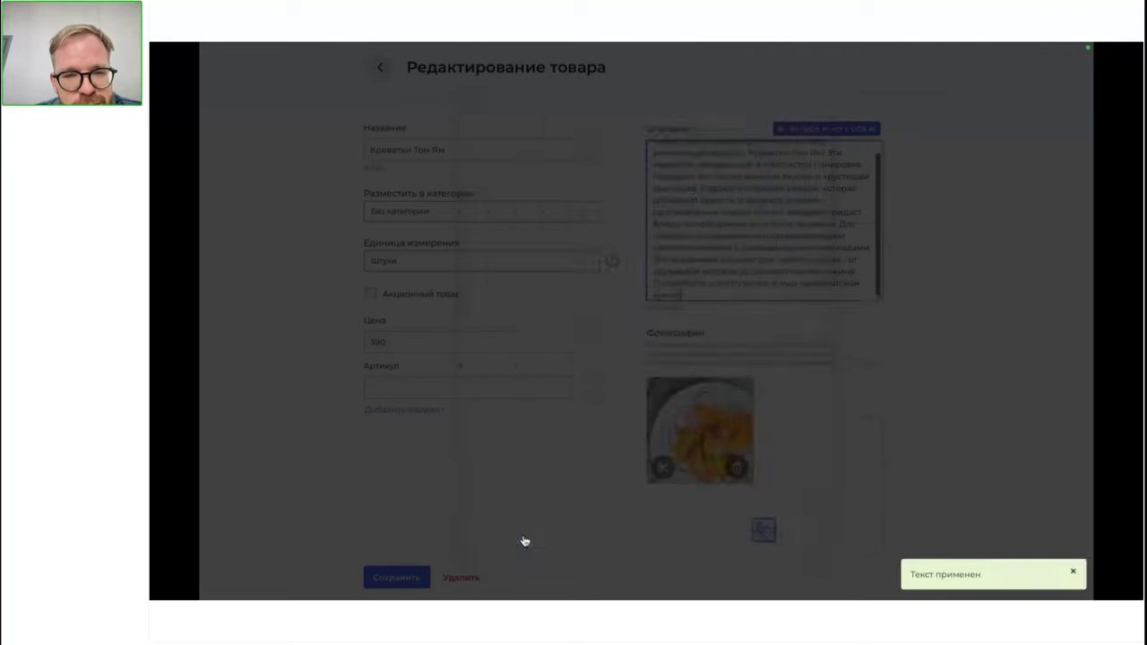
Save the product and reopen "Креветки Том Ям" from the product list
{"action": "left_click", "coordinate": [401, 578]}
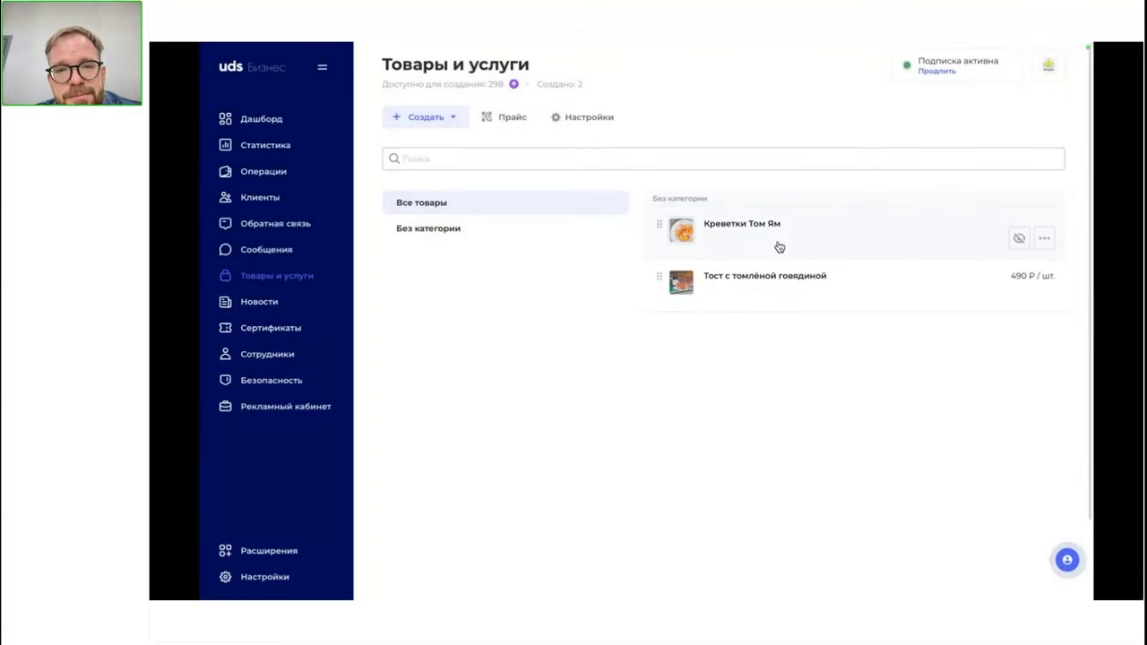
{"action": "left_click", "coordinate": [777, 249]}
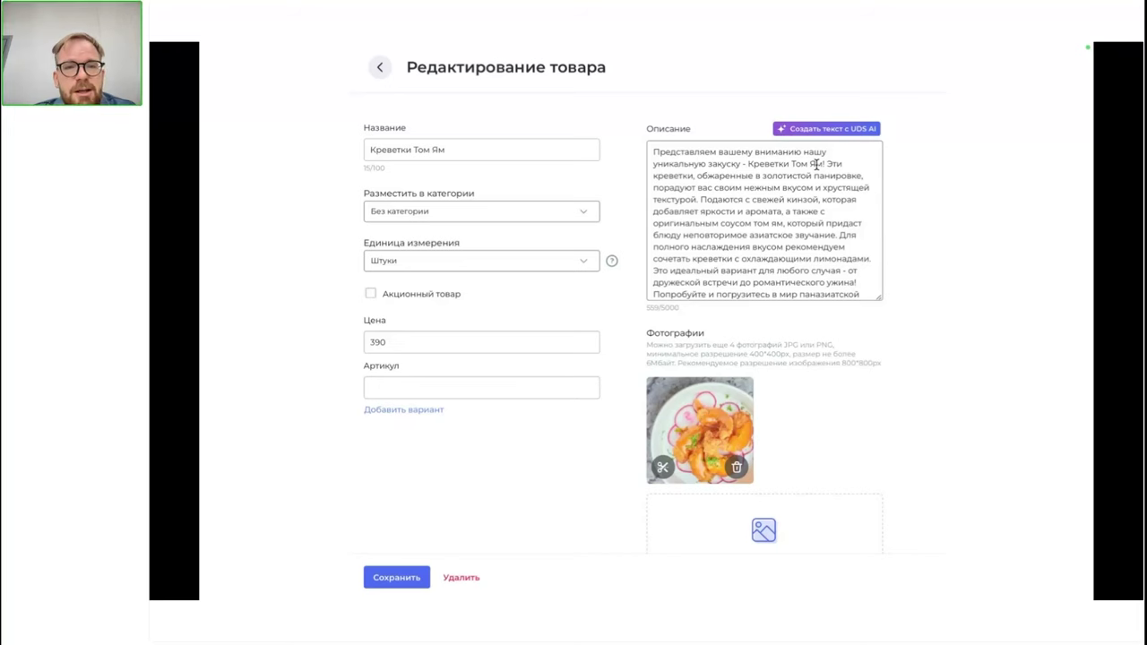
Switch to the webinar page and review the participants' chat messages and submitted questions
{"action": "mouse_move", "coordinate": [740, 47]}
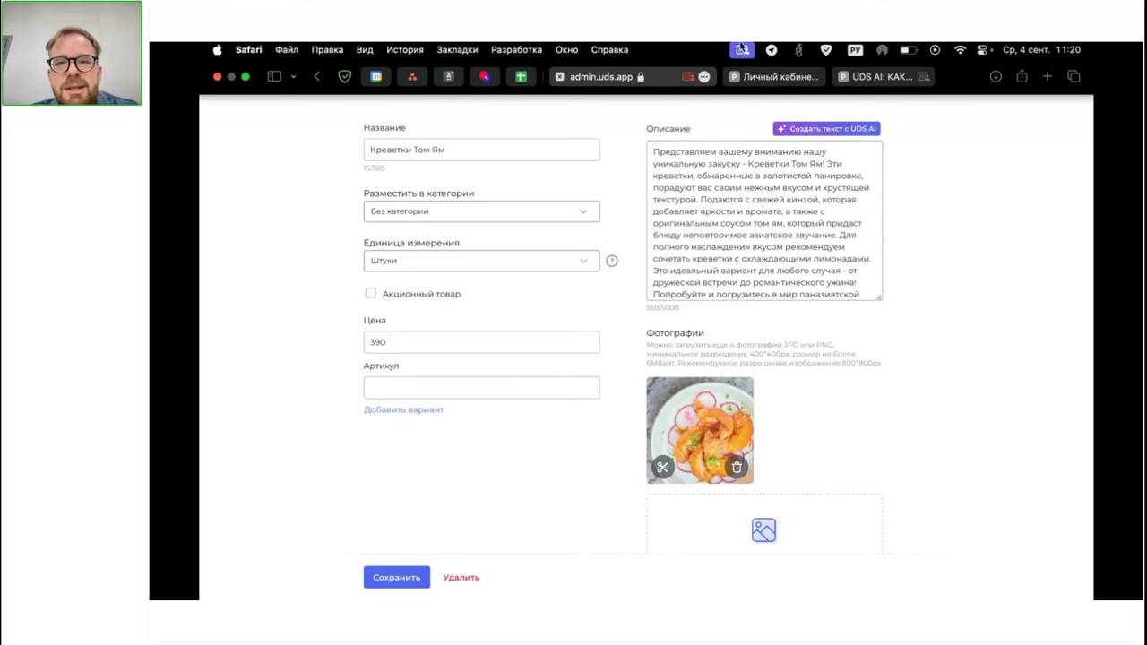
{"action": "left_click", "coordinate": [883, 76]}
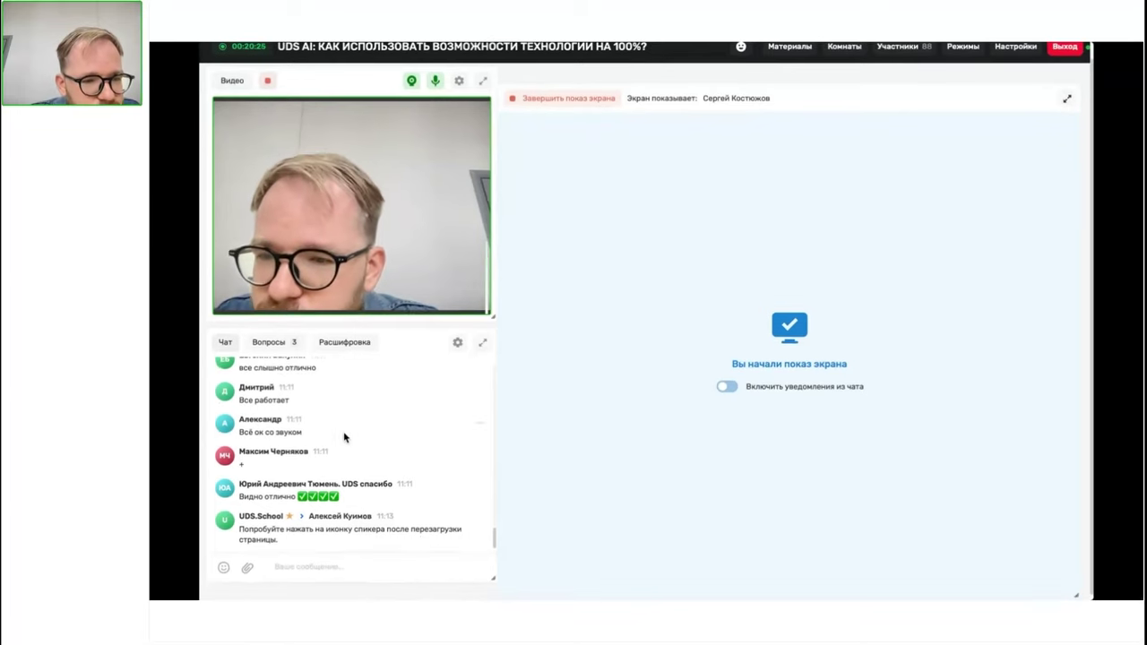
{"action": "scroll", "coordinate": [344, 437], "scroll_direction": "up", "scroll_amount": 3}
{"action": "scroll", "coordinate": [349, 457], "scroll_direction": "up", "scroll_amount": 5}
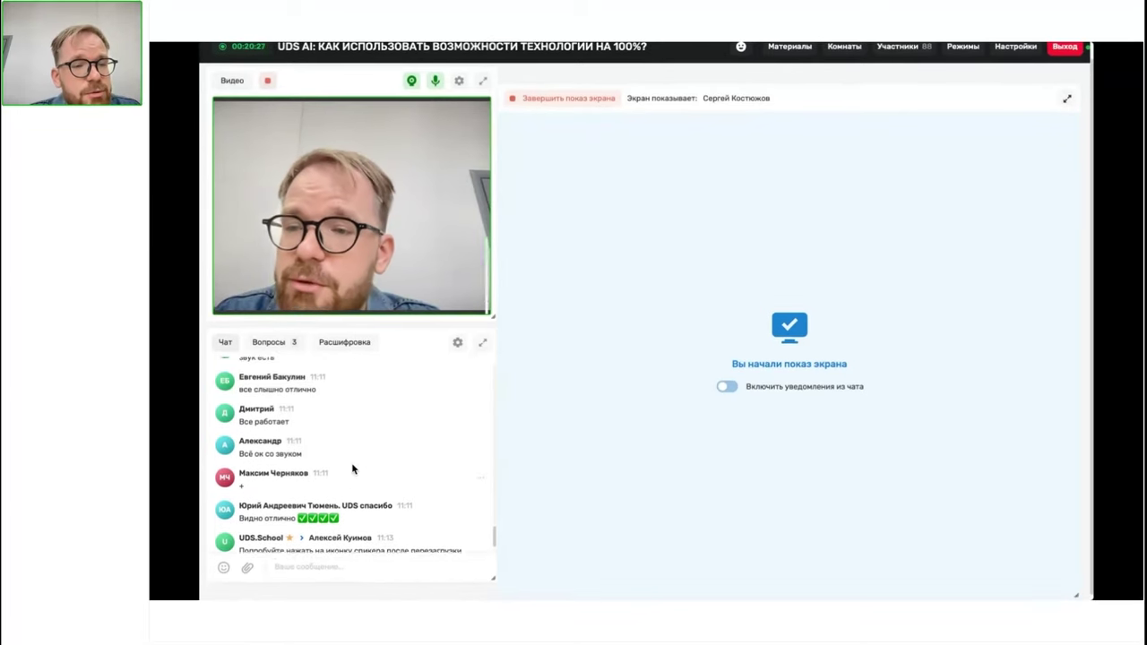
{"action": "scroll", "coordinate": [352, 467], "scroll_direction": "down", "scroll_amount": 3}
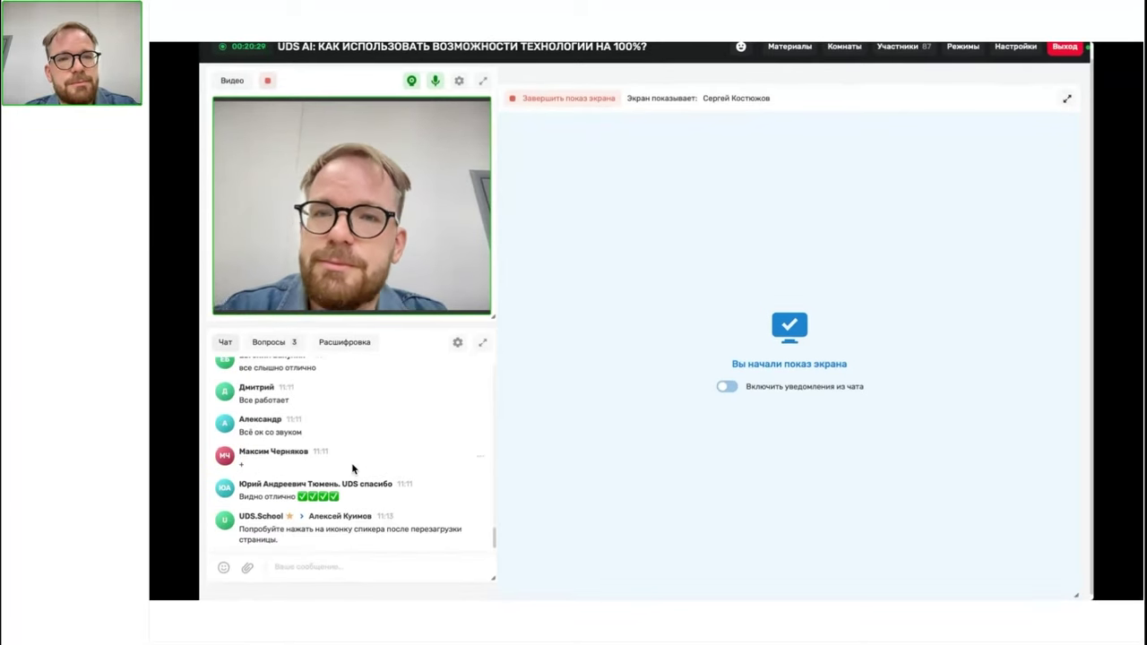
{"action": "scroll", "coordinate": [349, 502], "scroll_direction": "down", "scroll_amount": 1}
{"action": "scroll", "coordinate": [345, 465], "scroll_direction": "up", "scroll_amount": 10}
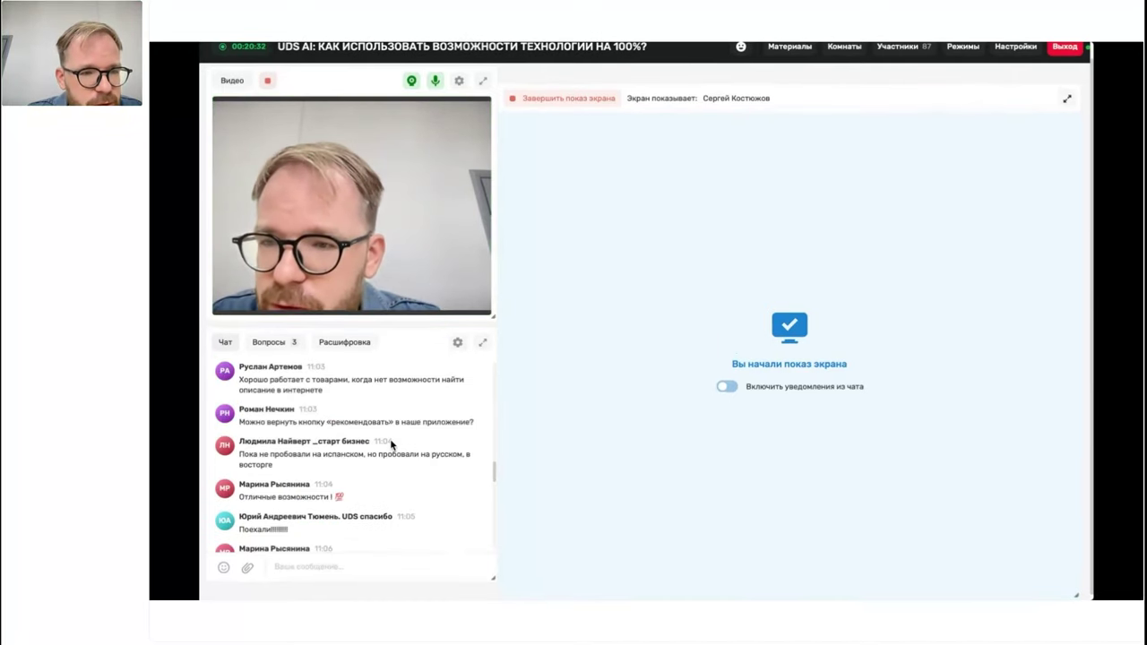
{"action": "left_click", "coordinate": [290, 350]}
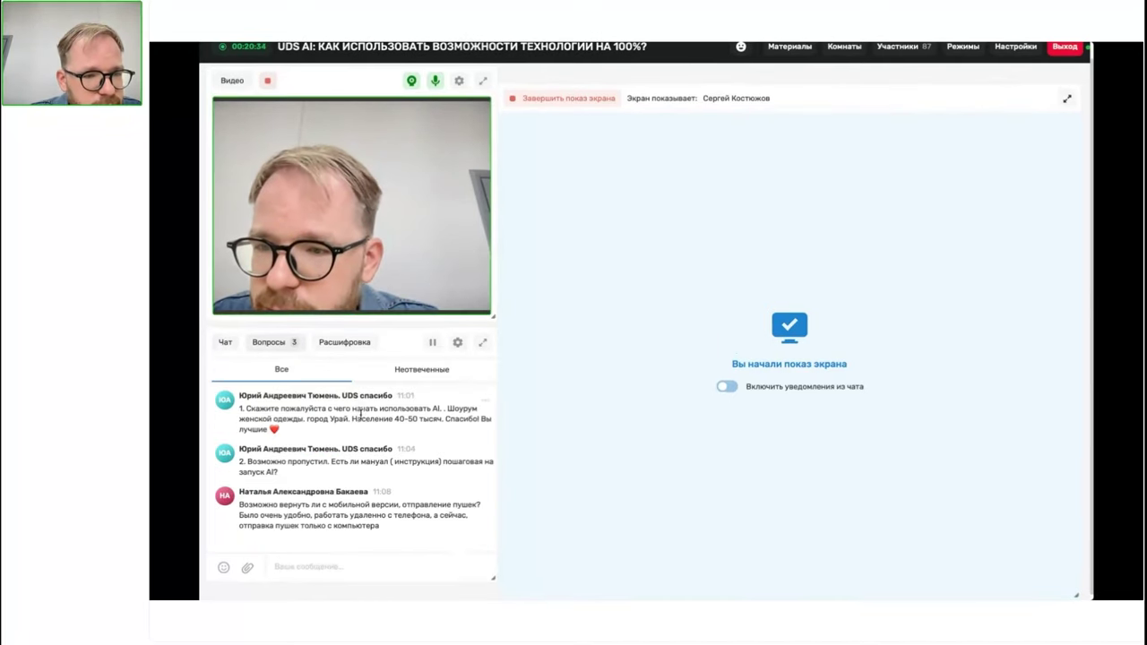
{"action": "scroll", "coordinate": [360, 420], "scroll_direction": "down", "scroll_amount": 1}
{"action": "scroll", "coordinate": [361, 420], "scroll_direction": "up", "scroll_amount": 1}
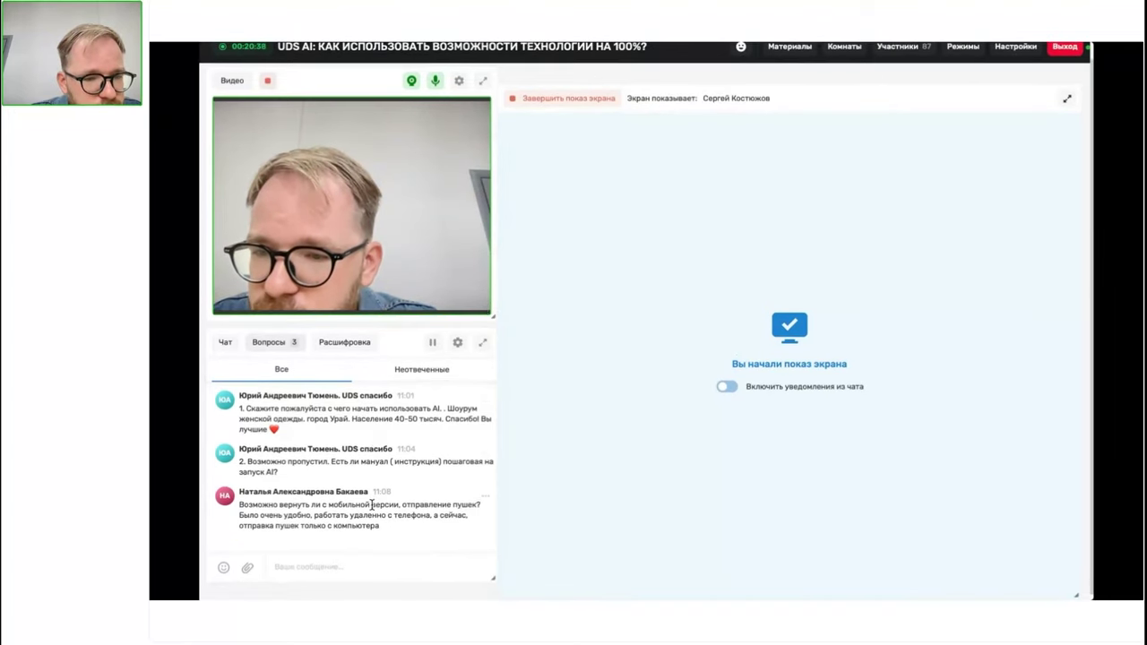
{"action": "left_click", "coordinate": [225, 342]}
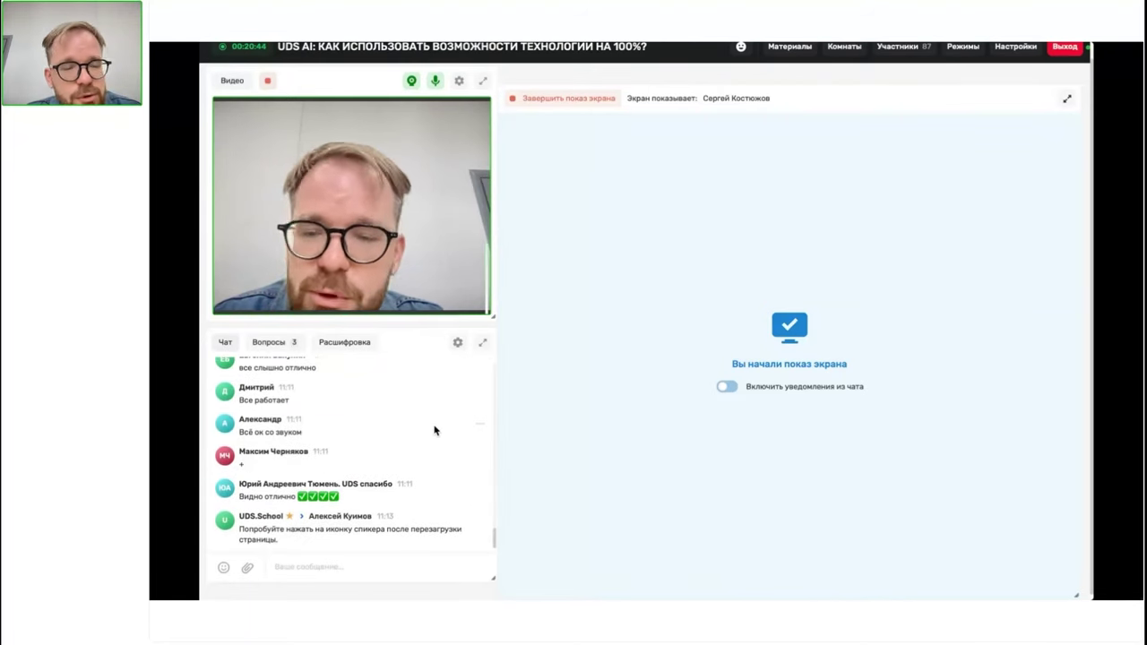
Return to the product editing page and read the applied description of "Креветки Том Ям" through to its end
{"action": "mouse_move", "coordinate": [689, 51]}
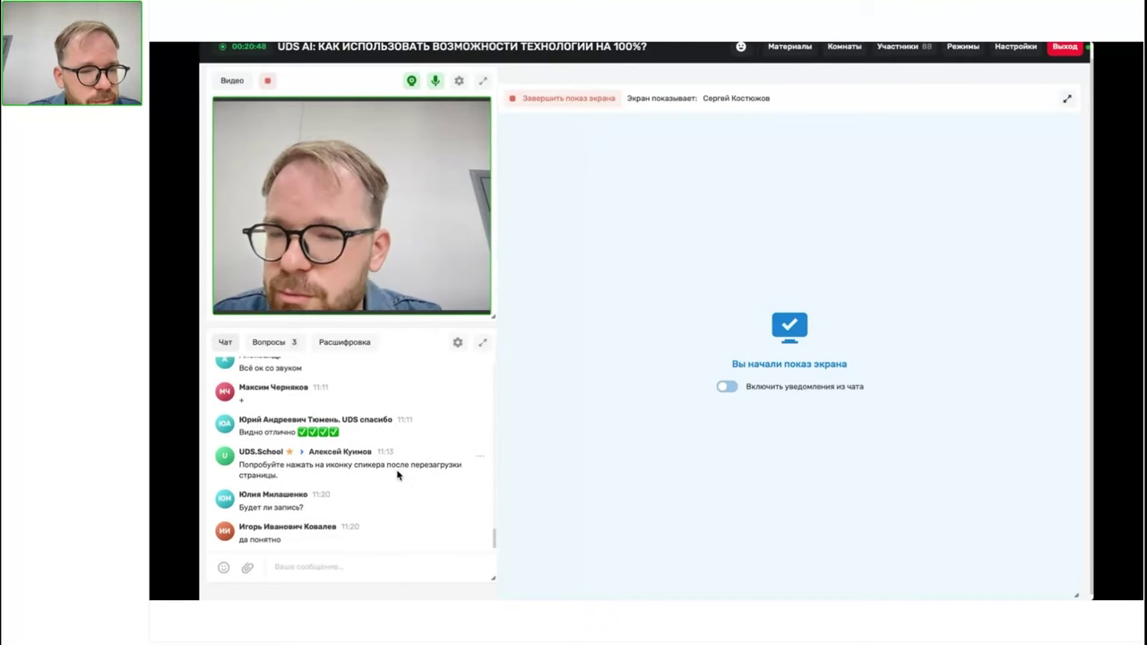
{"action": "mouse_move", "coordinate": [647, 46]}
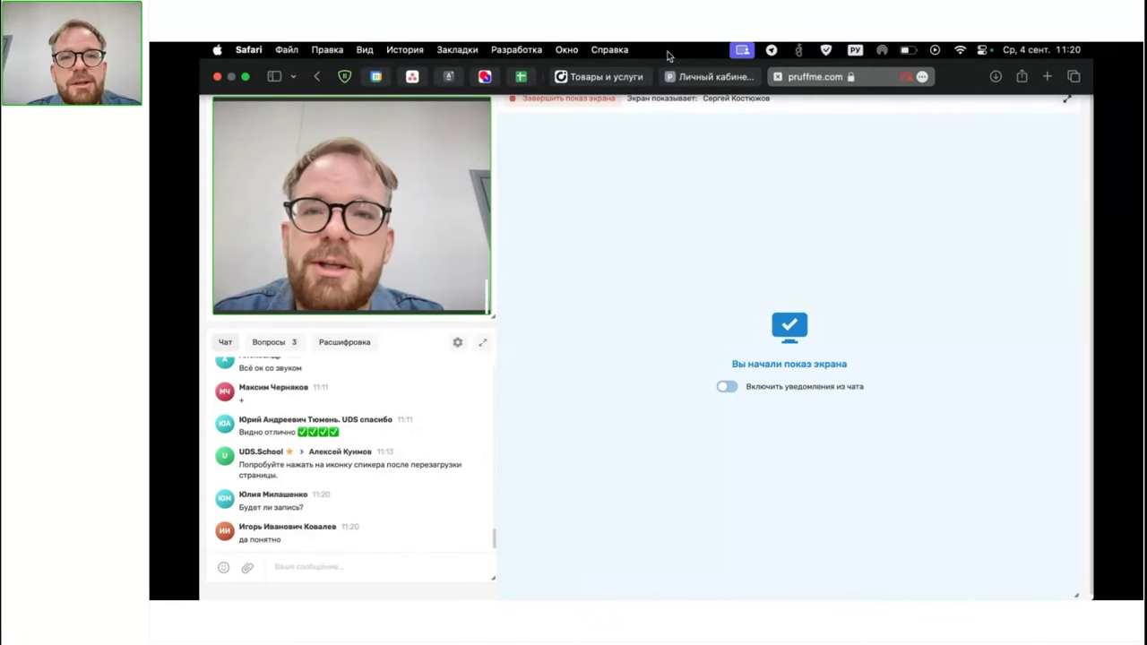
{"action": "left_click", "coordinate": [615, 77]}
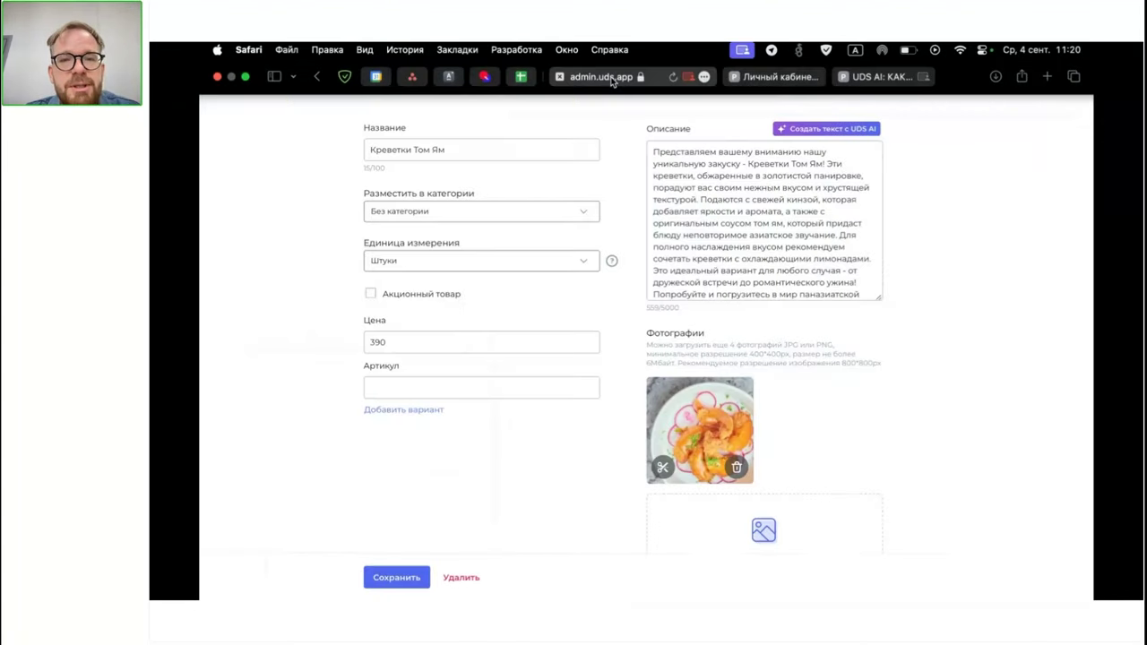
{"action": "double_click", "coordinate": [724, 235]}
{"action": "left_click", "coordinate": [724, 234]}
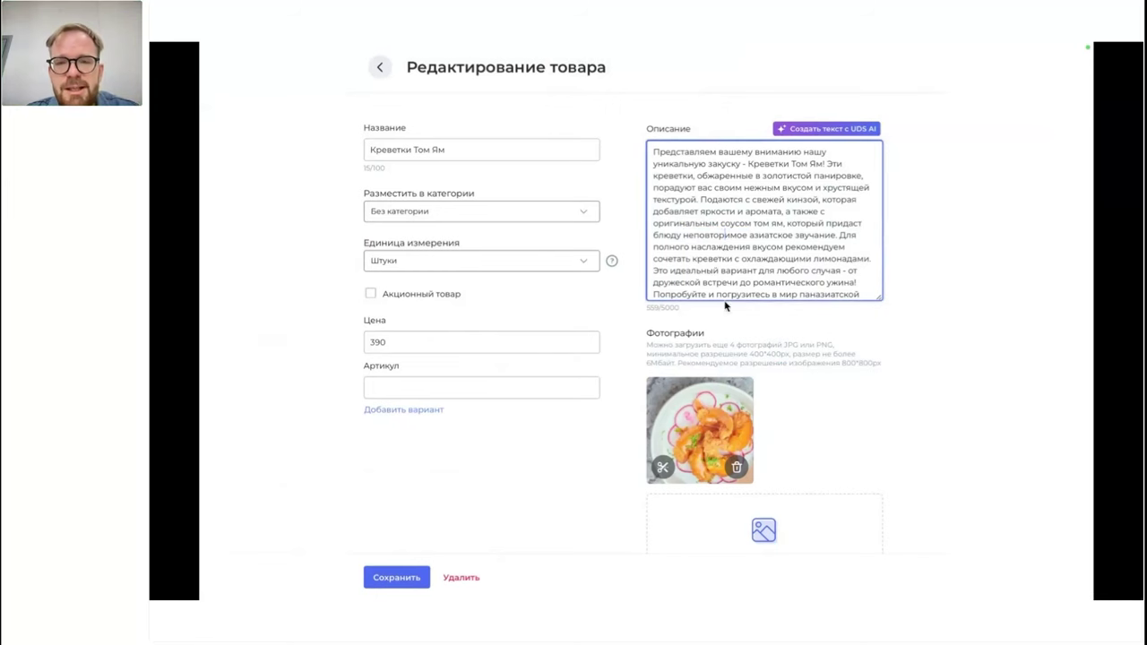
{"action": "scroll", "coordinate": [813, 276], "scroll_direction": "down", "scroll_amount": 1}
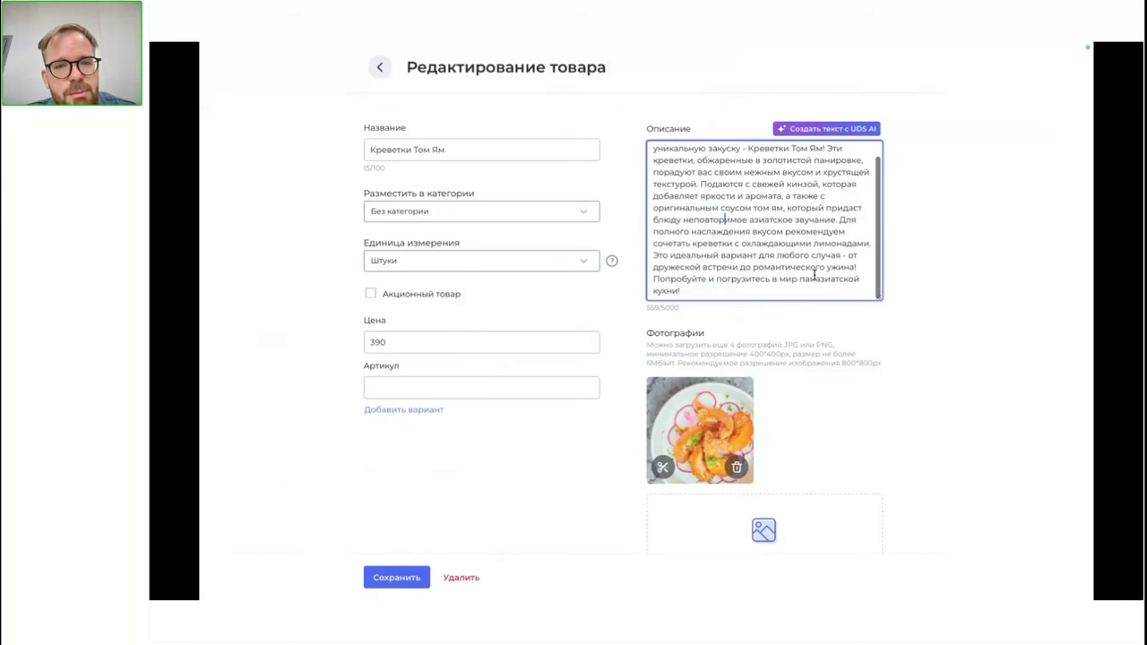
{"action": "mouse_move", "coordinate": [593, 47]}
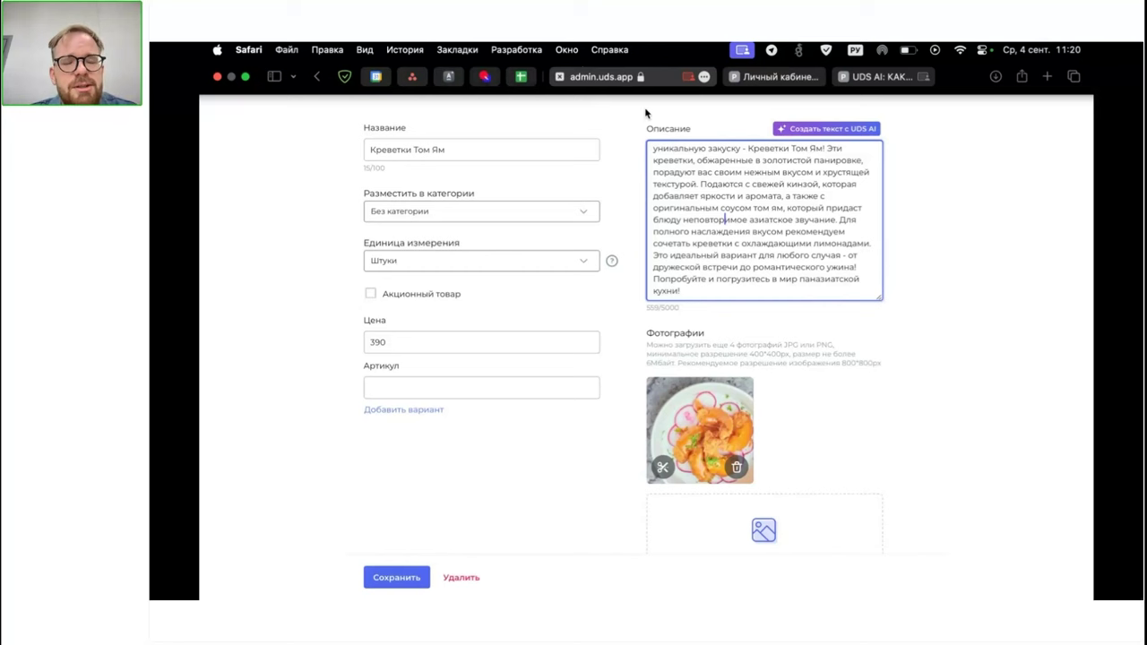
{"action": "scroll", "coordinate": [865, 185], "scroll_direction": "left", "scroll_amount": 3}
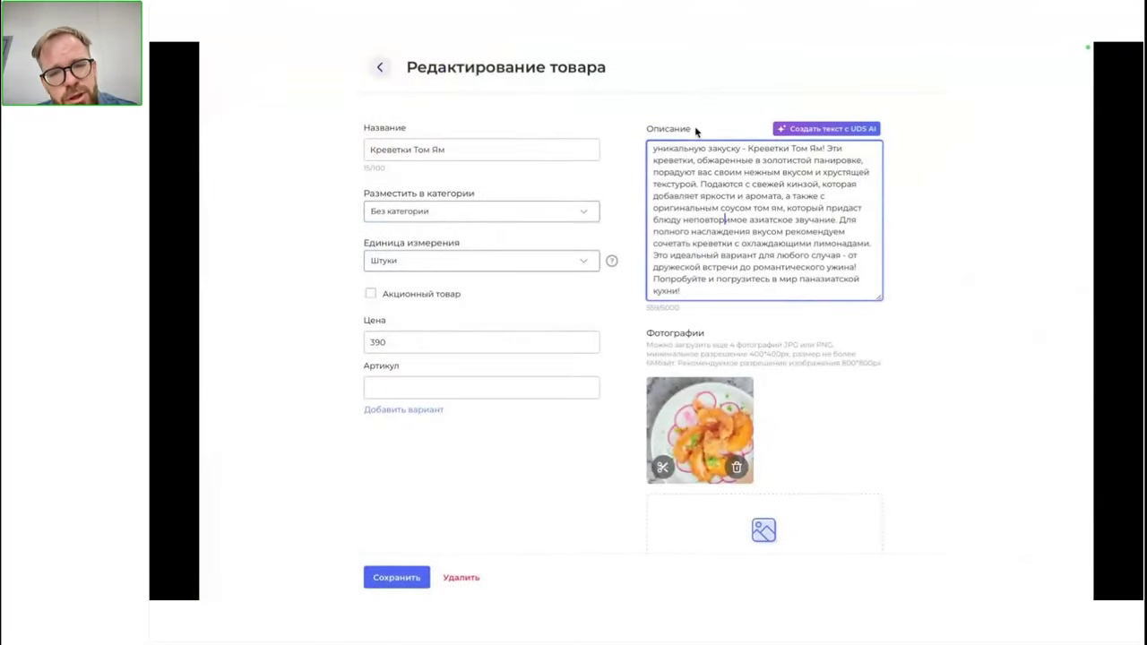
{"action": "left_click", "coordinate": [710, 101]}
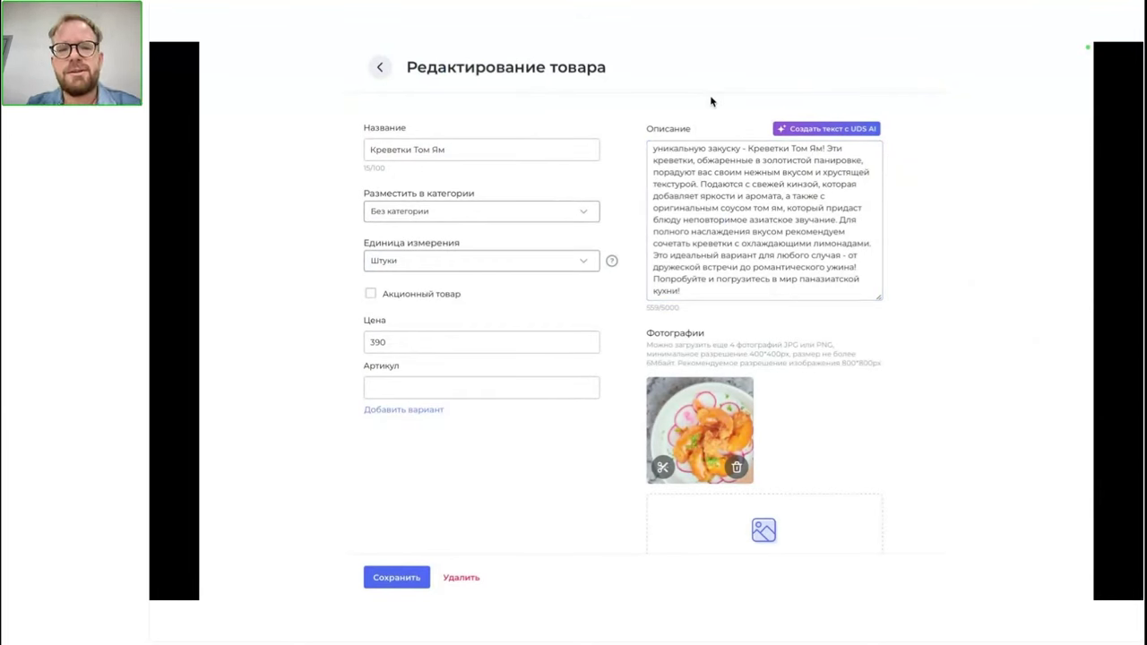
{"action": "left_click", "coordinate": [753, 235]}
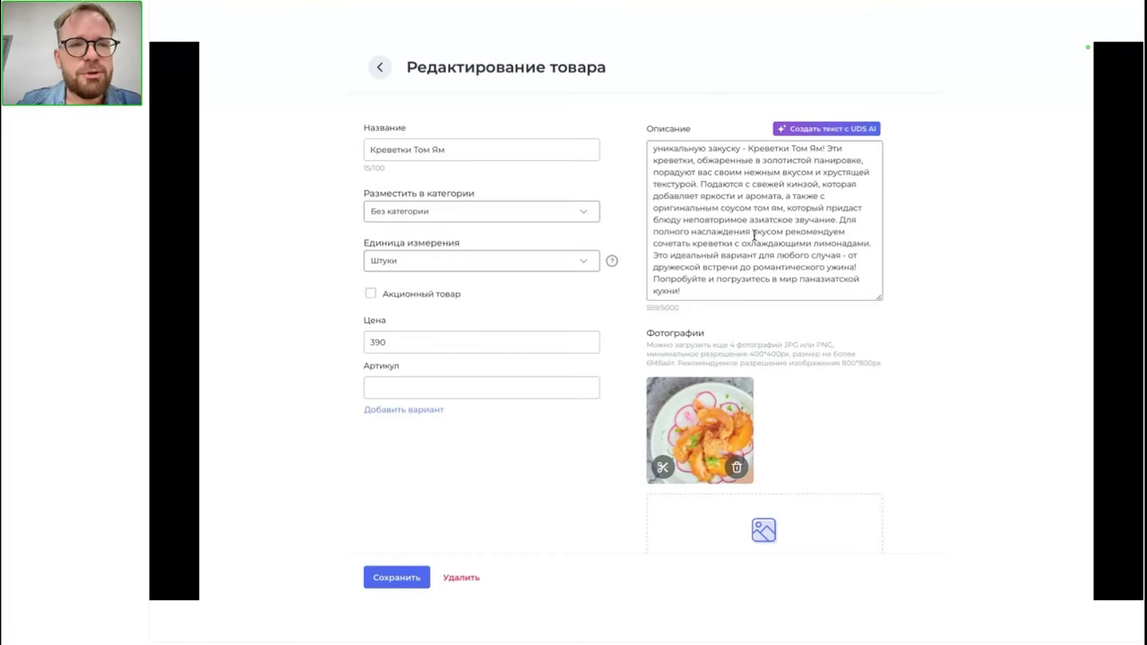
Leave the product editor and start creating a new news item in the Новости section
{"action": "left_click", "coordinate": [381, 69]}
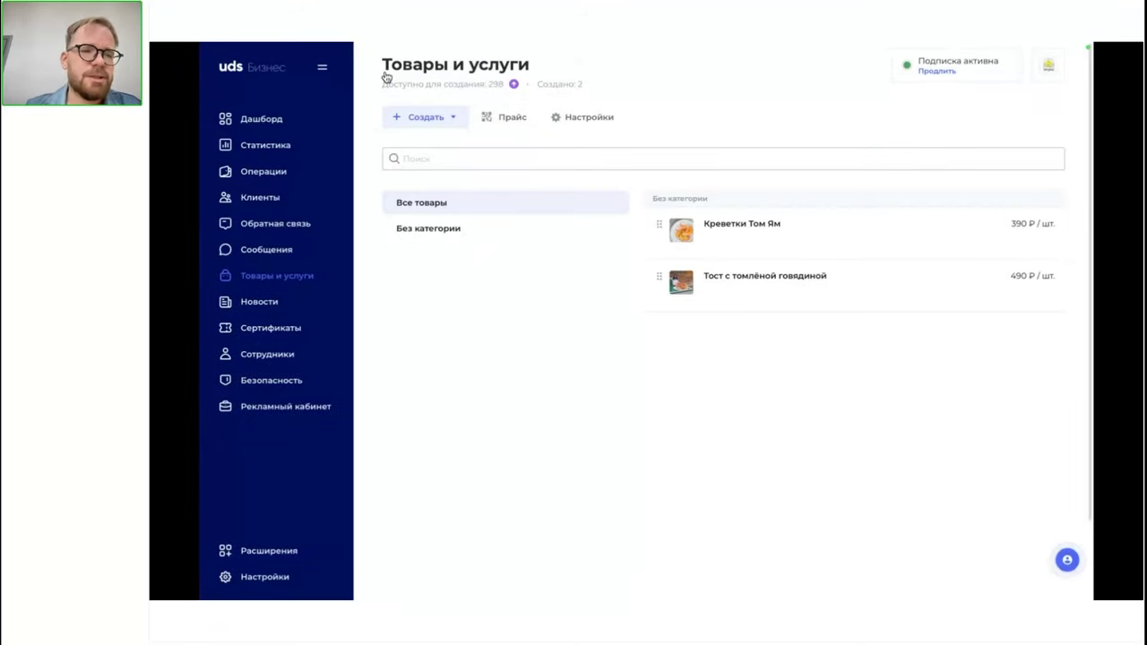
{"action": "left_click", "coordinate": [268, 301]}
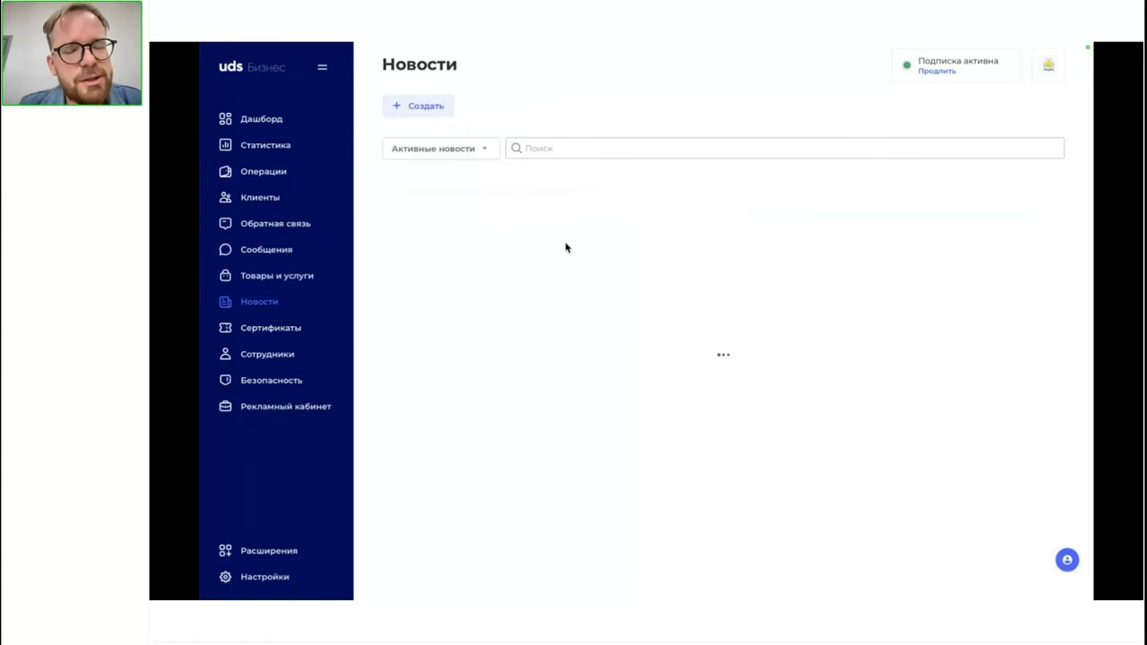
{"action": "left_click", "coordinate": [421, 116]}
Enter "Штабик закрывается..." as the title of the news item
{"action": "left_click", "coordinate": [523, 129]}
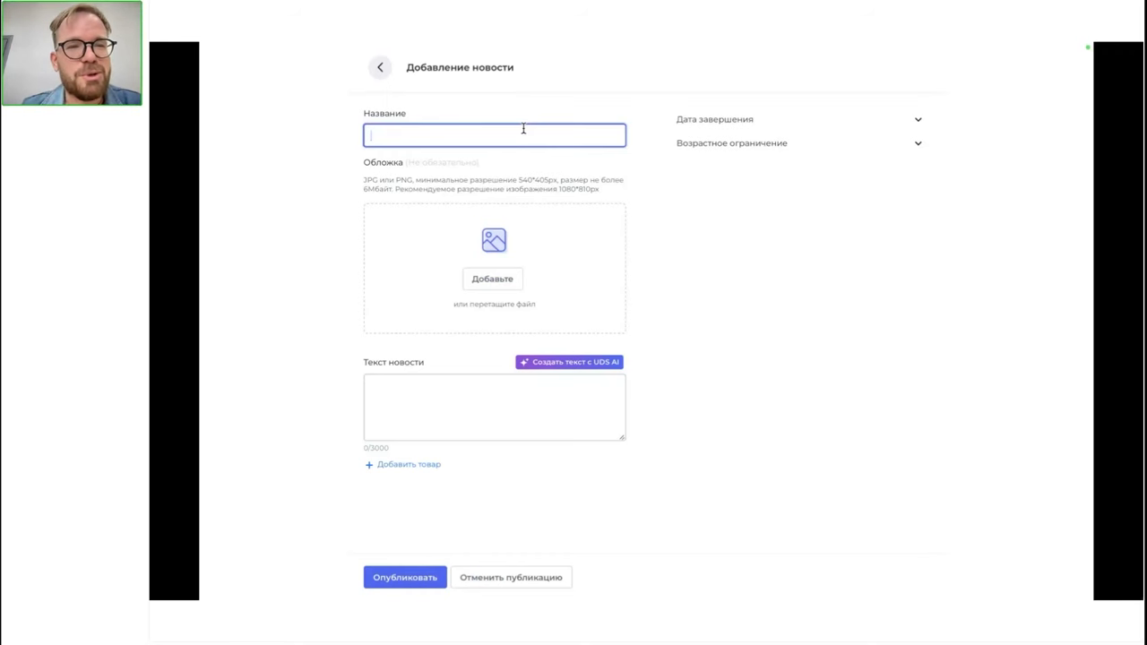
{"action": "type", "text": "Штбиак"}
{"action": "key", "text": "BackSpace"}
{"action": "key", "text": "BackSpace"}
{"action": "key", "text": "BackSpace"}
{"action": "key", "text": "BackSpace"}
{"action": "type", "text": "абик закрывается"}
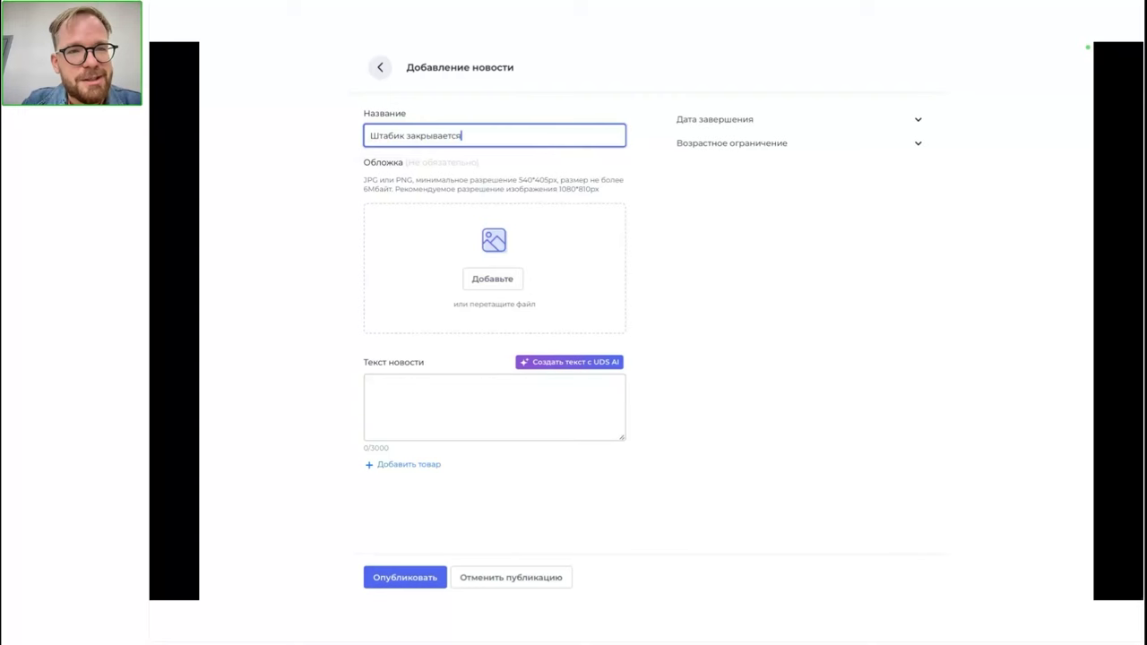
{"action": "key", "text": "BackSpace"}
{"action": "type", "text": "..."}
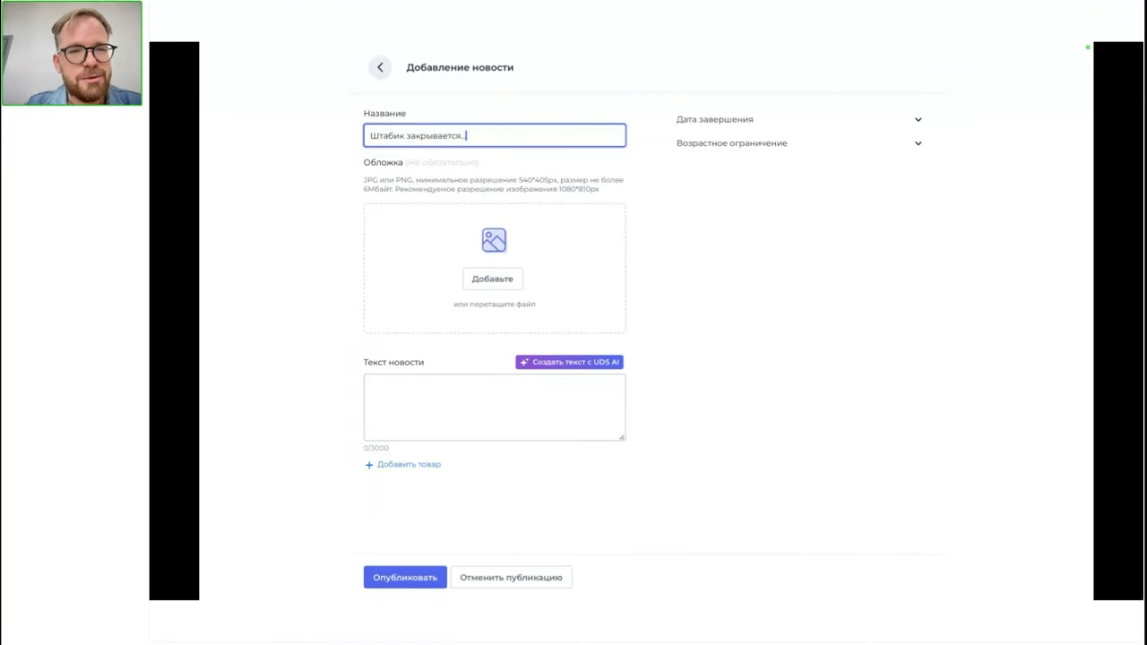
{"action": "left_click", "coordinate": [693, 237]}
Open UDS AI for the news text and begin the prompt with "Напиши пост для клиентов, о том что летнее кафе Штабик закрывается на зимний период."
{"action": "left_click", "coordinate": [585, 398]}
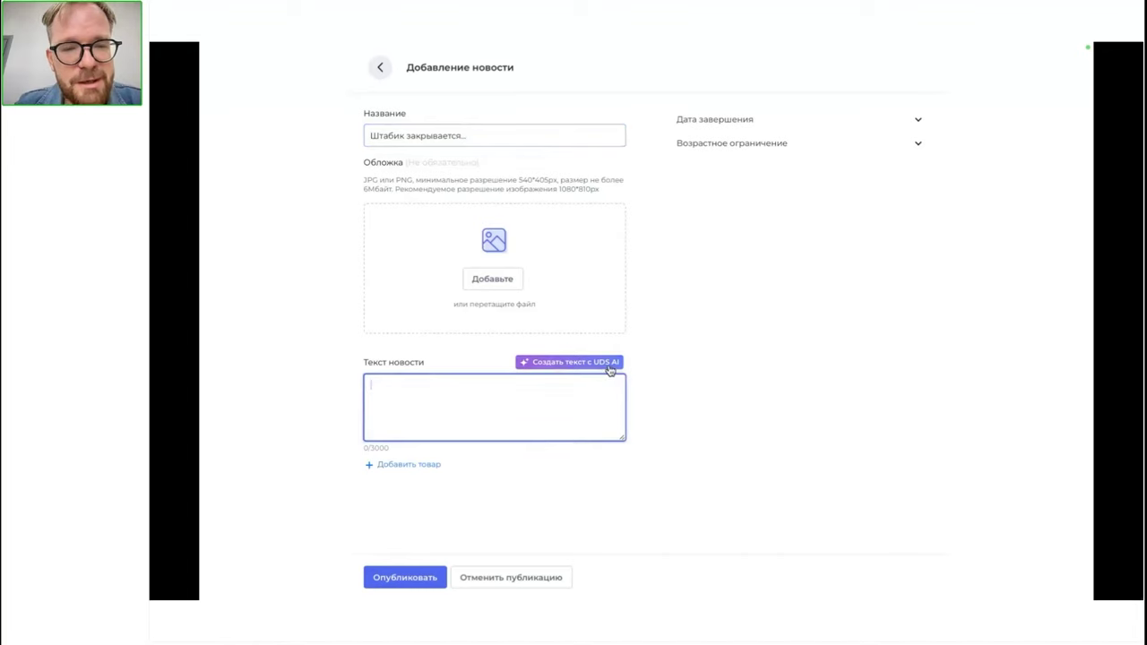
{"action": "left_click", "coordinate": [613, 363]}
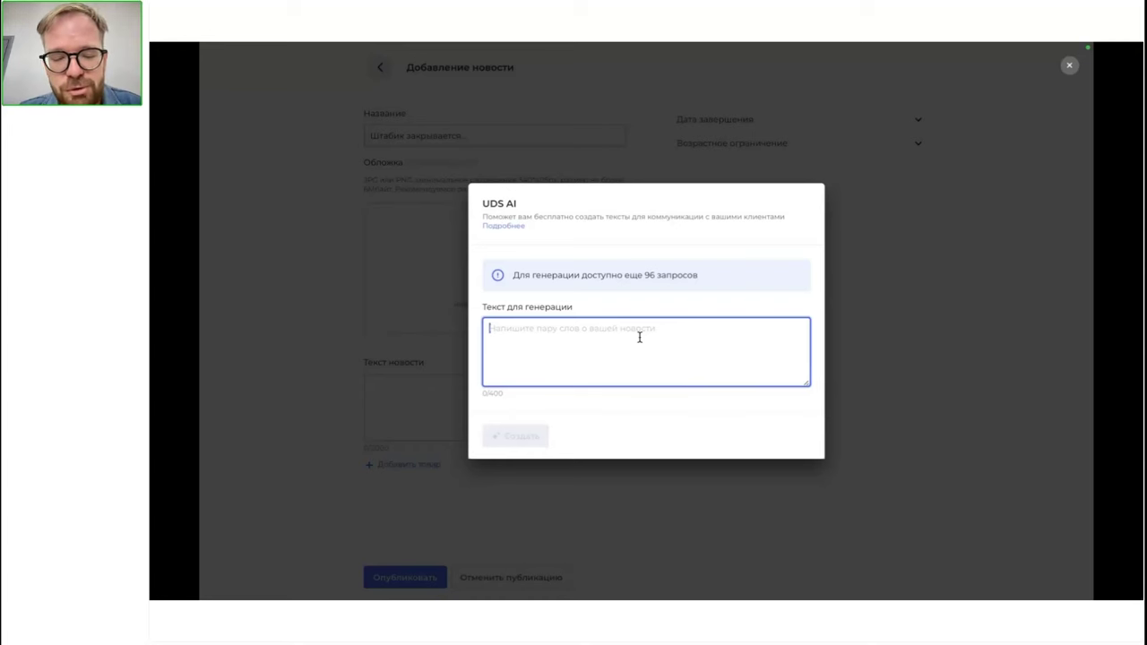
{"action": "type", "text": "Н"}
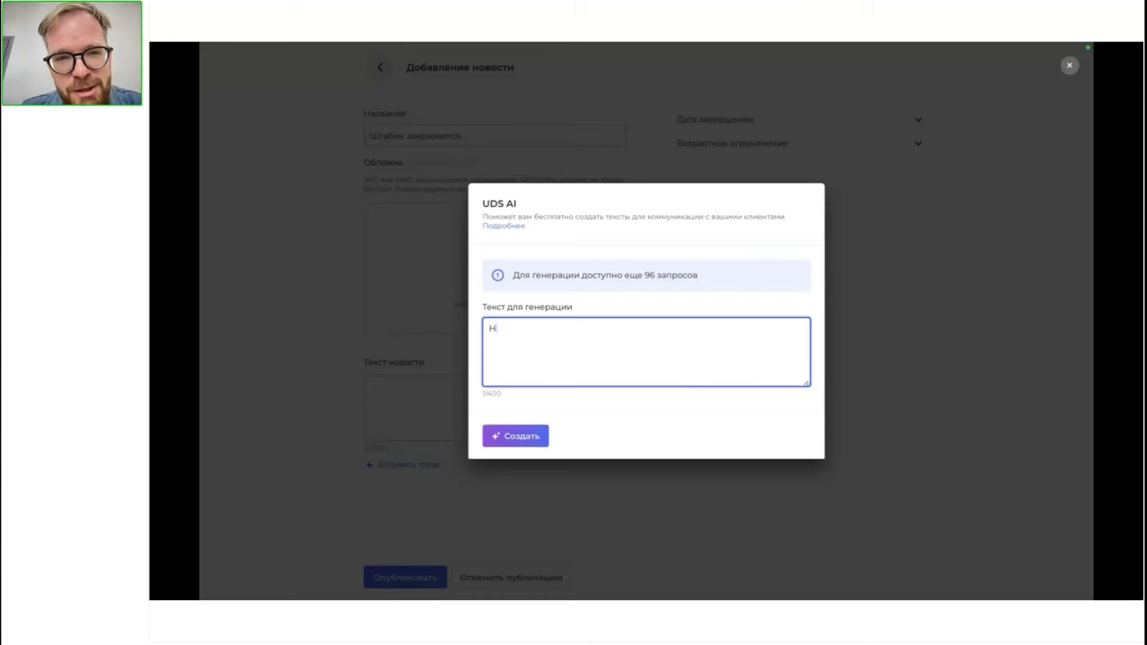
{"action": "type", "text": "а"}
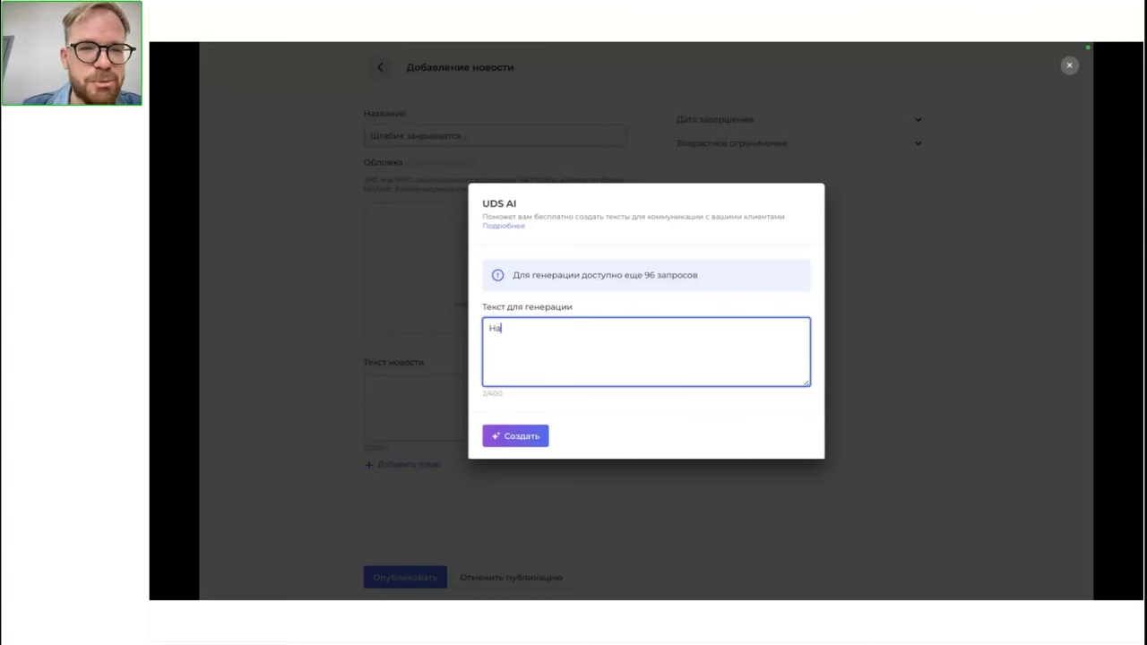
{"action": "type", "text": "пиши "}
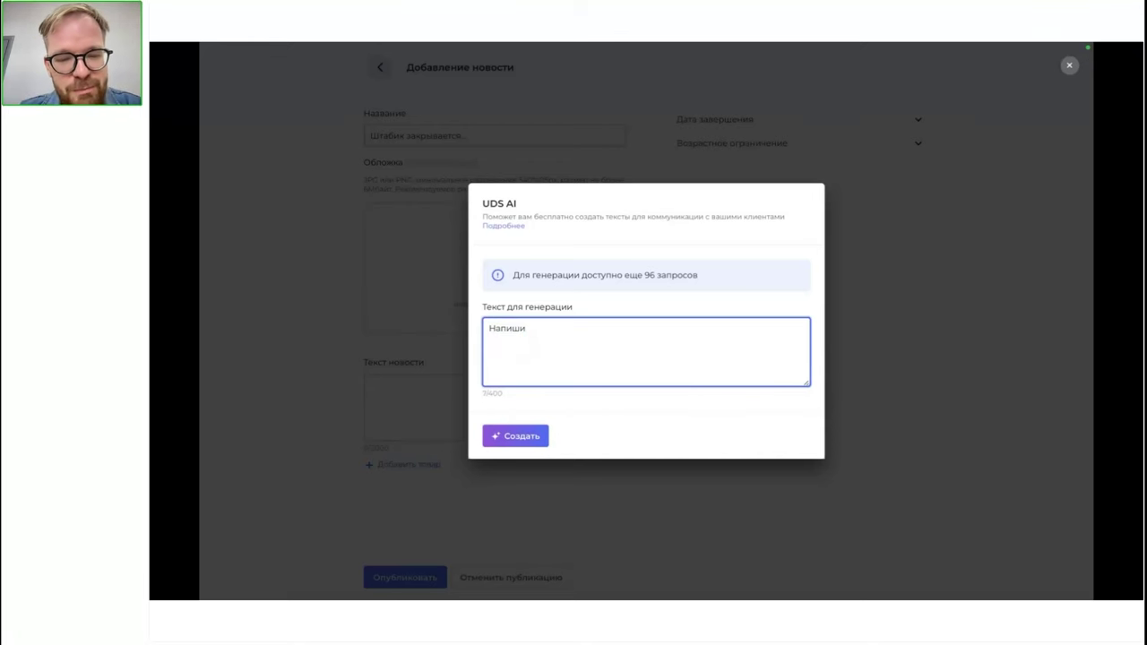
{"action": "type", "text": "пост для клиентов"}
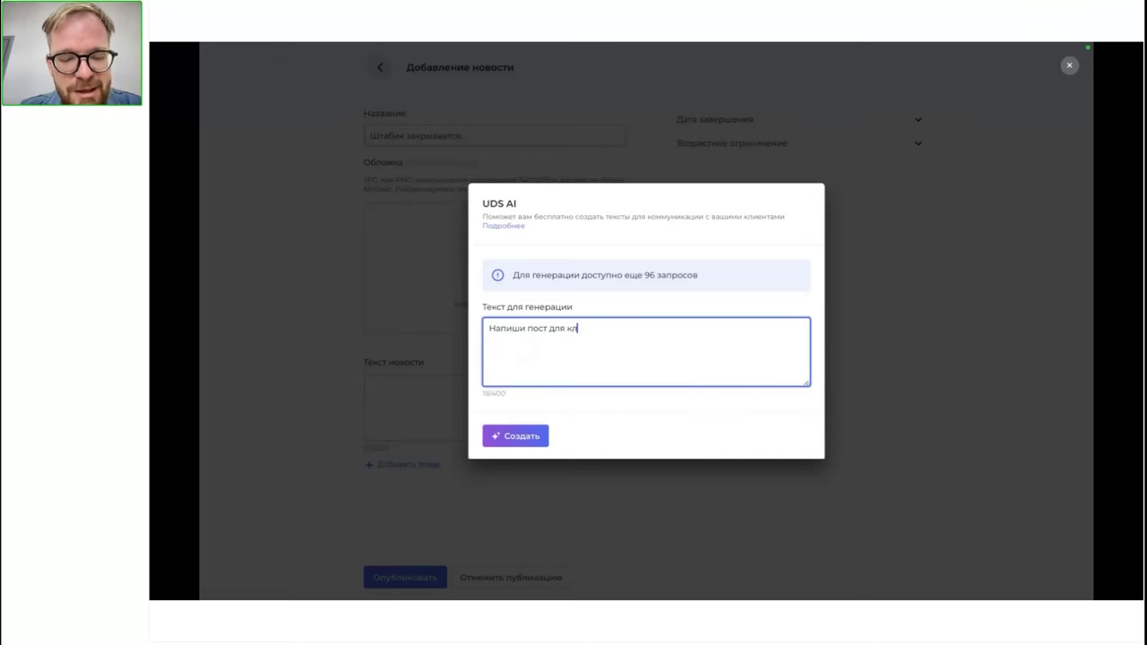
{"action": "type", "text": ", о том что "}
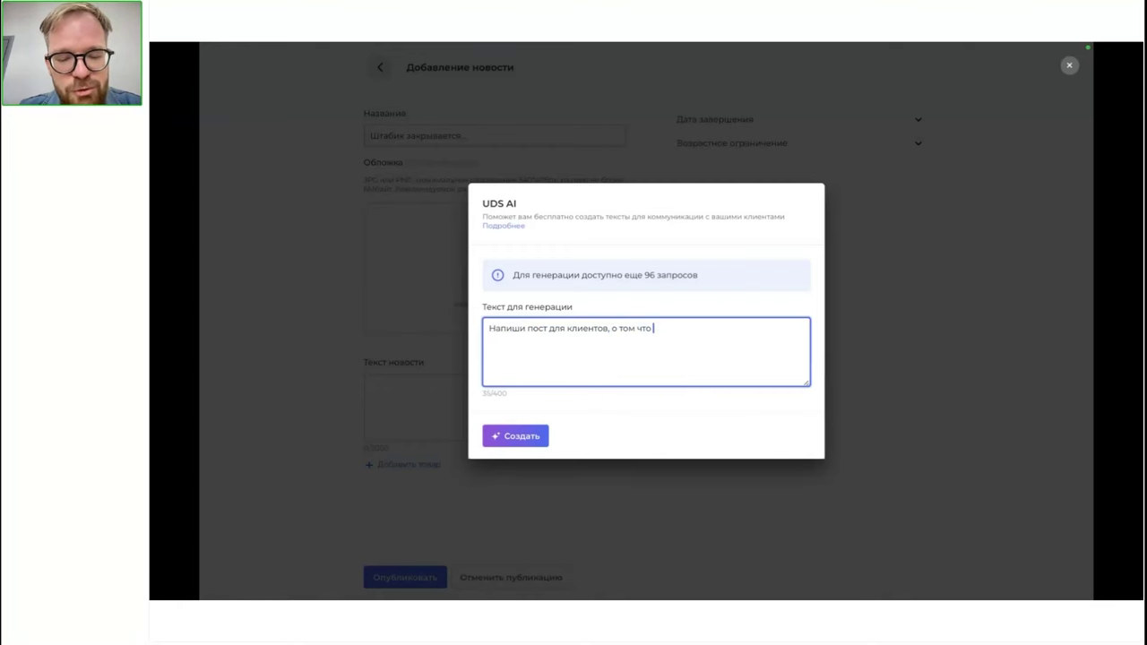
{"action": "type", "text": "летнее кафе "}
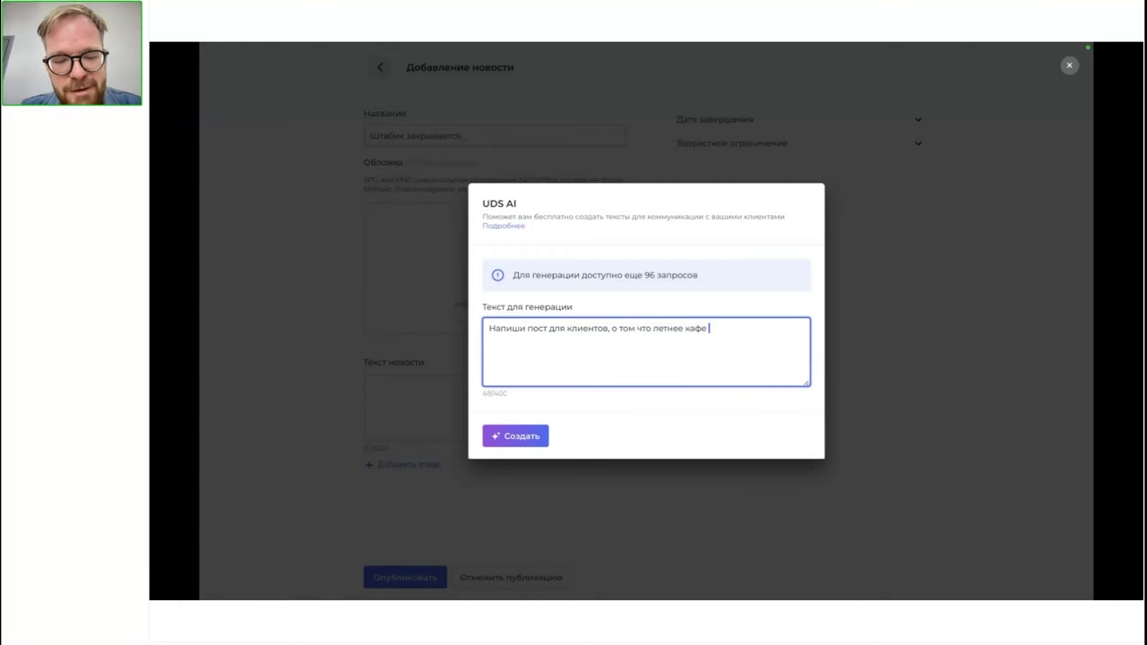
{"action": "type", "text": "Штабик закрывает"}
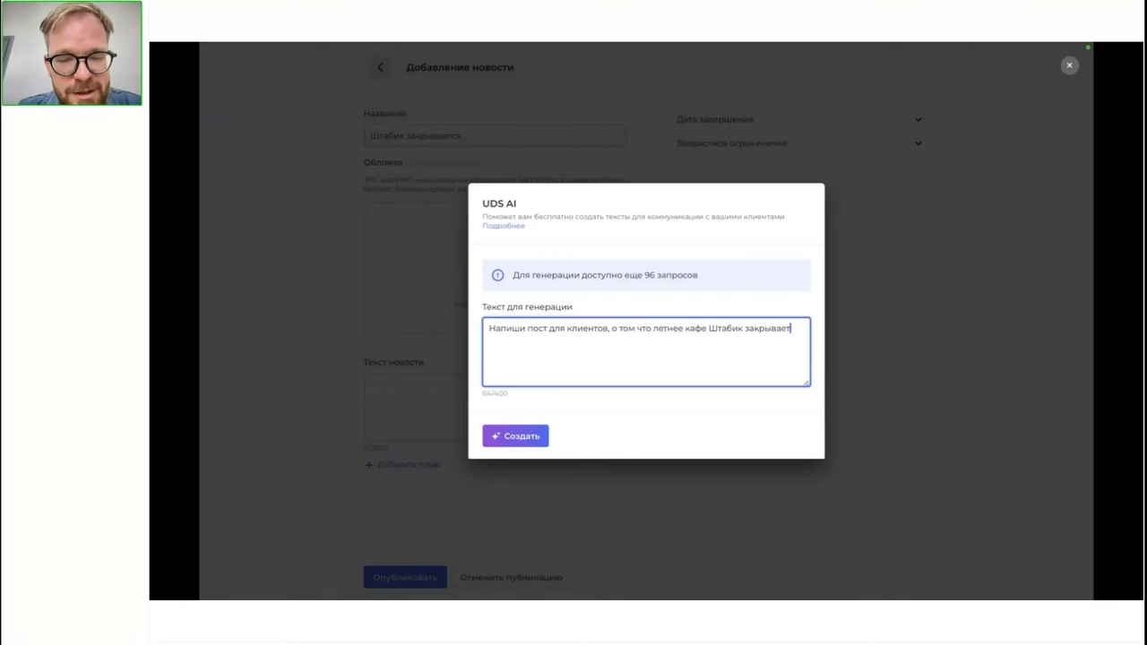
{"action": "type", "text": "ся на зимний п"}
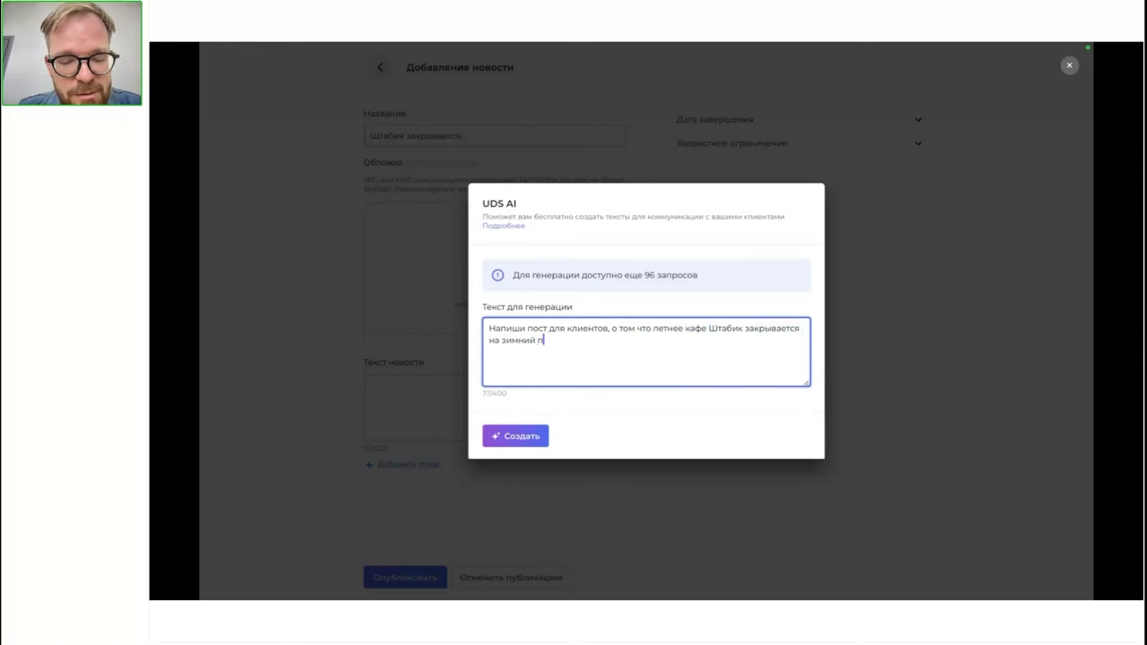
{"action": "type", "text": "ериод. К нам"}
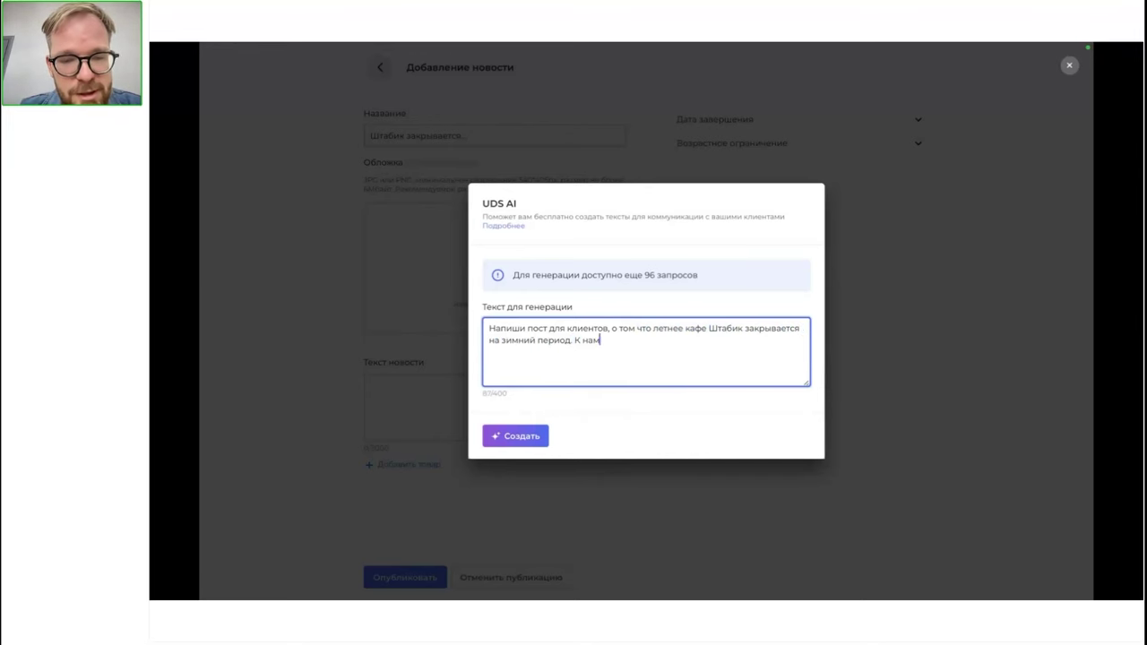
Continue the prompt with "К нам можно придти до 30 сентября, чтобы поужинать в компании с друзьями в нашей уютной обстановке."
{"action": "type", "text": " можно придти до 39"}
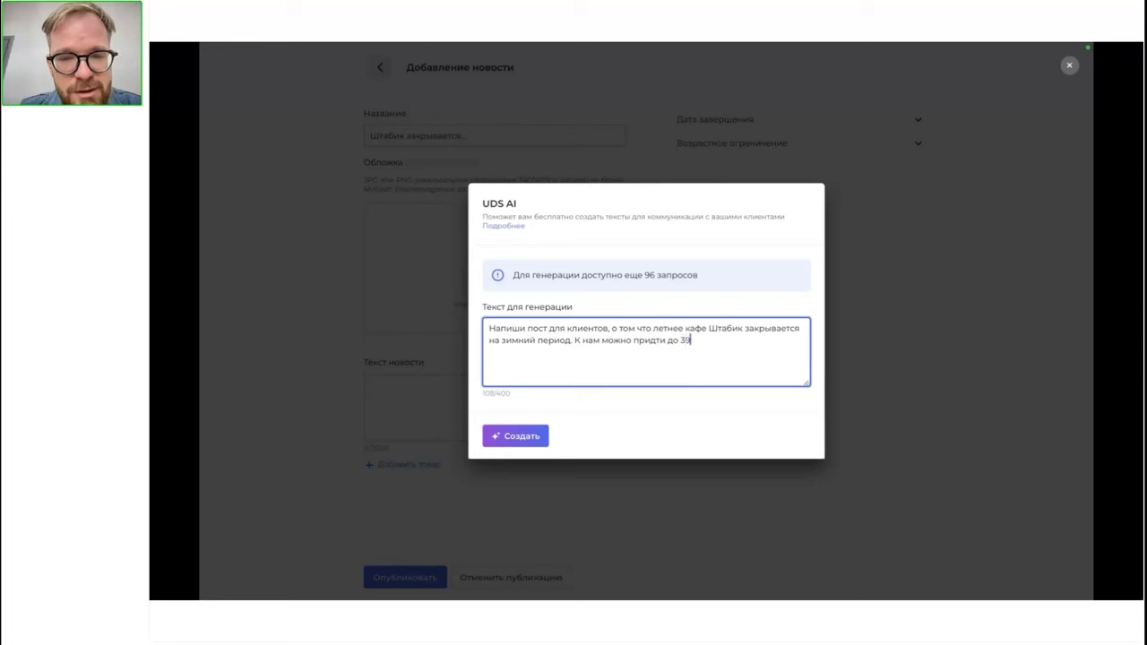
{"action": "key", "text": "BackSpace"}
{"action": "type", "text": "0 сентября, чт"}
{"action": "type", "text": "обы по"}
{"action": "type", "text": "ужинать "}
{"action": "type", "text": "в компании "}
{"action": "type", "text": "с друзьями в н"}
{"action": "type", "text": "ашей уютн"}
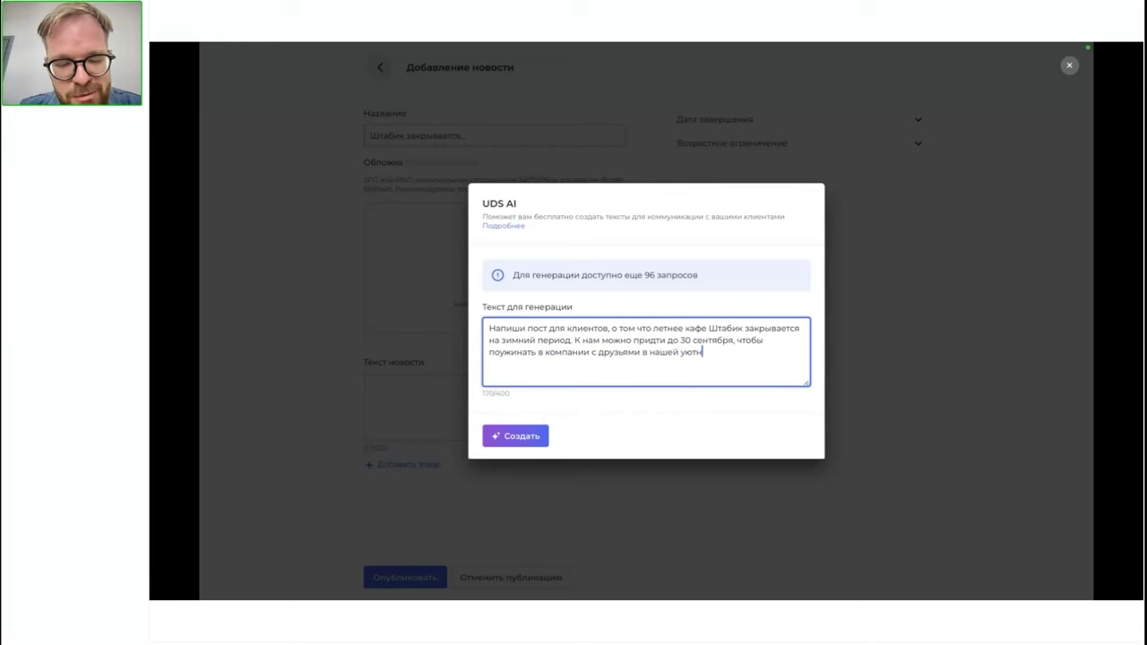
{"action": "type", "text": "ой обстановке."}
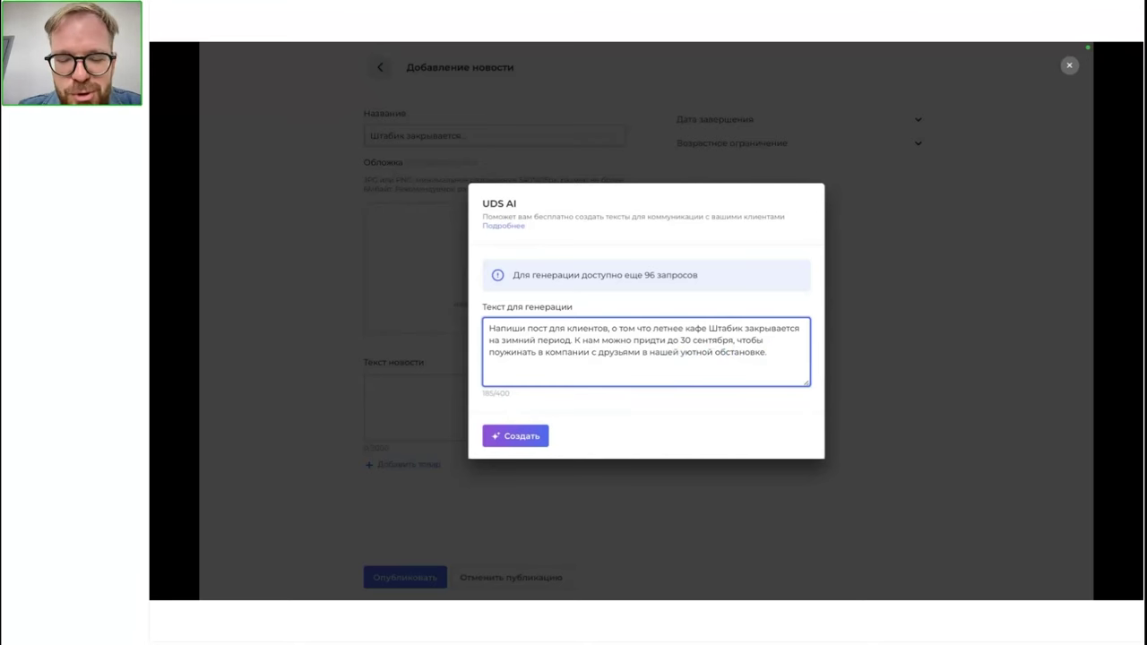
Append "В последний день скидка 10%" to the prompt and remove the characters mistyped after it
{"action": "type", "text": "В посл"}
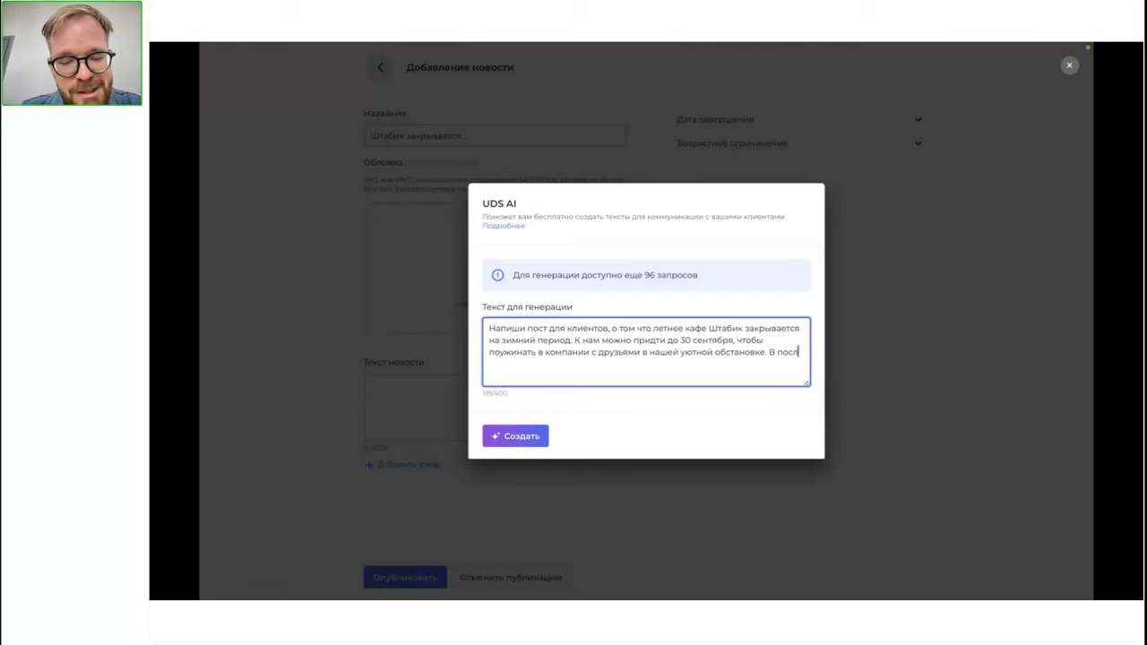
{"action": "type", "text": "едний день"}
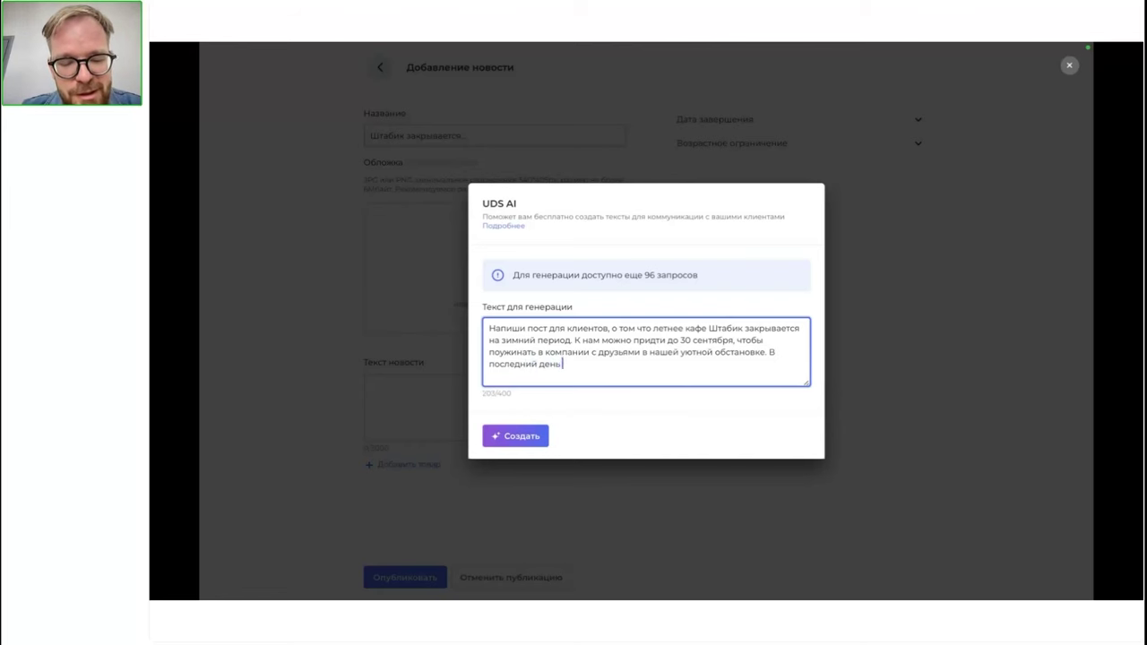
{"action": "type", "text": " скидка 10"}
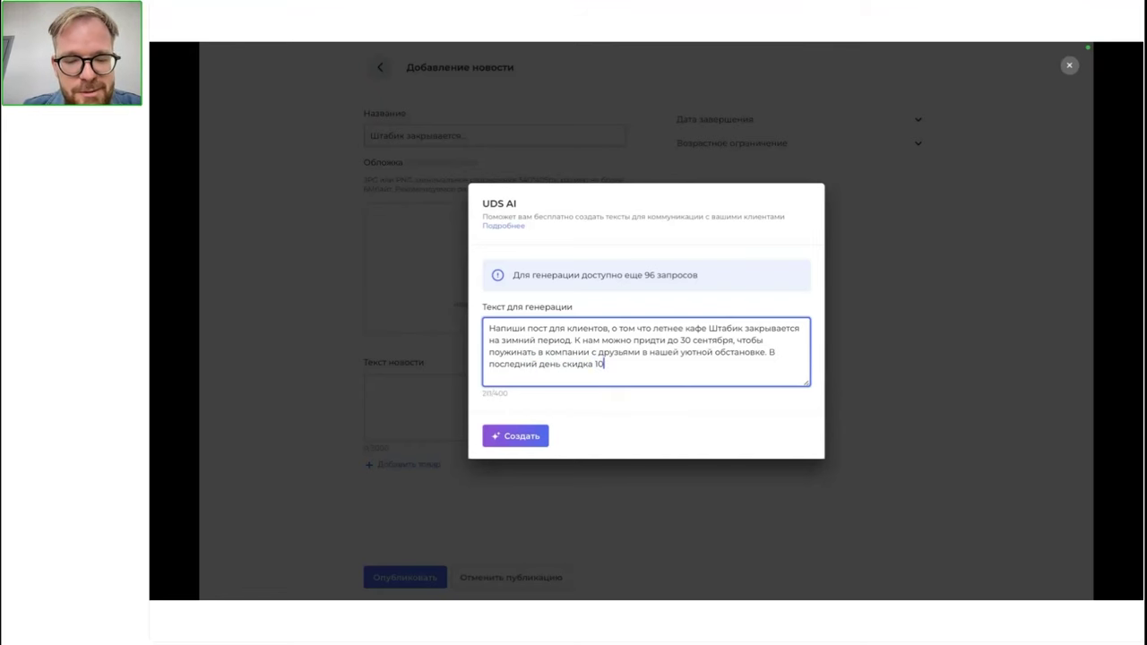
{"action": "type", "text": "%"}
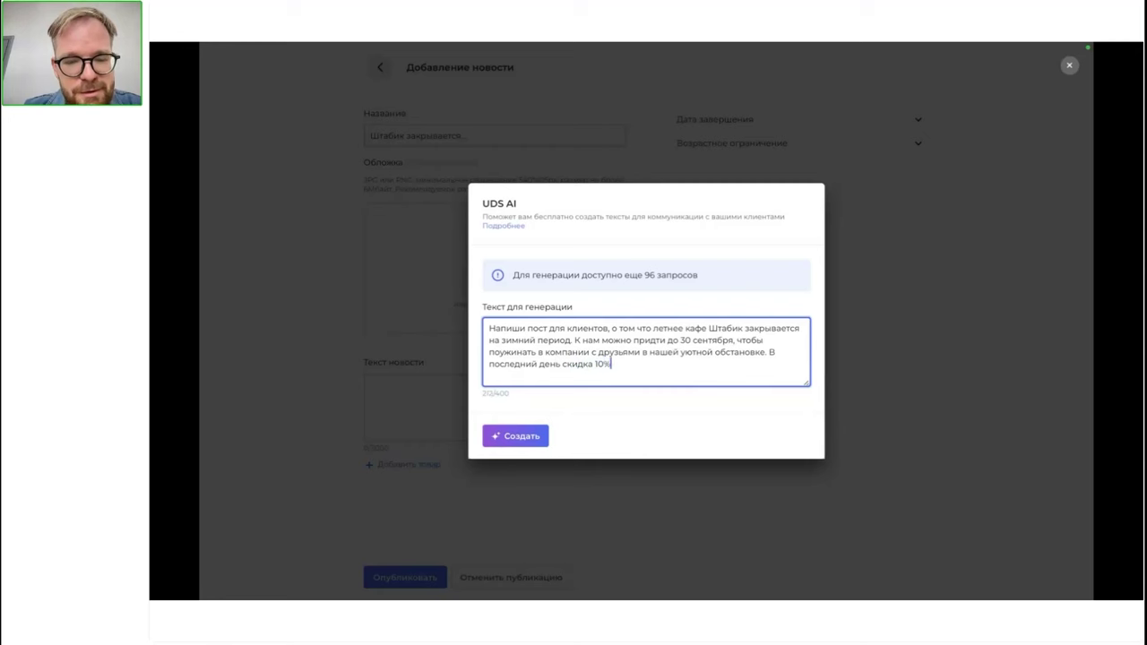
{"action": "type", "text": " yf dct vtcn"}
{"action": "key", "text": "BackSpace"}
{"action": "key", "text": "BackSpace"}
{"action": "key", "text": "BackSpace"}
{"action": "key", "text": "BackSpace"}
{"action": "key", "text": "BackSpace"}
{"action": "key", "text": "BackSpace"}
{"action": "key", "text": "BackSpace"}
{"action": "key", "text": "BackSpace"}
{"action": "key", "text": "BackSpace"}
{"action": "key", "text": "BackSpace"}
{"action": "key", "text": "BackSpace"}
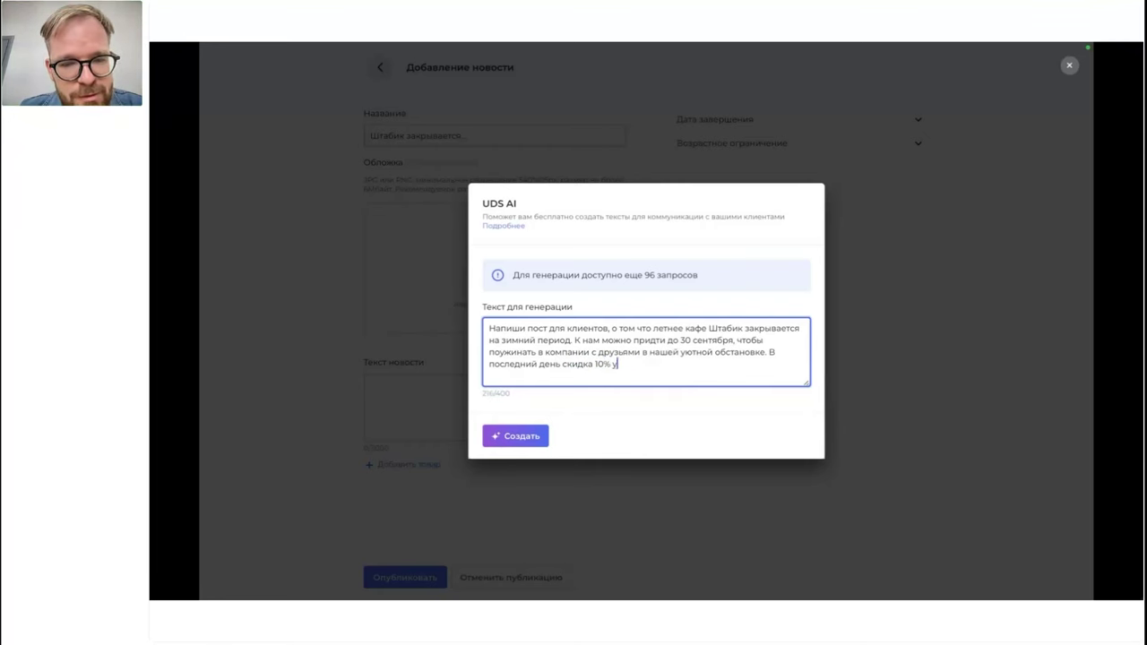
Finish the prompt with "меню. Скоро расскажем новоти про прощальную вечеринку", then generate the post and read the result
{"action": "type", "text": "меню. Скоро расскаж"}
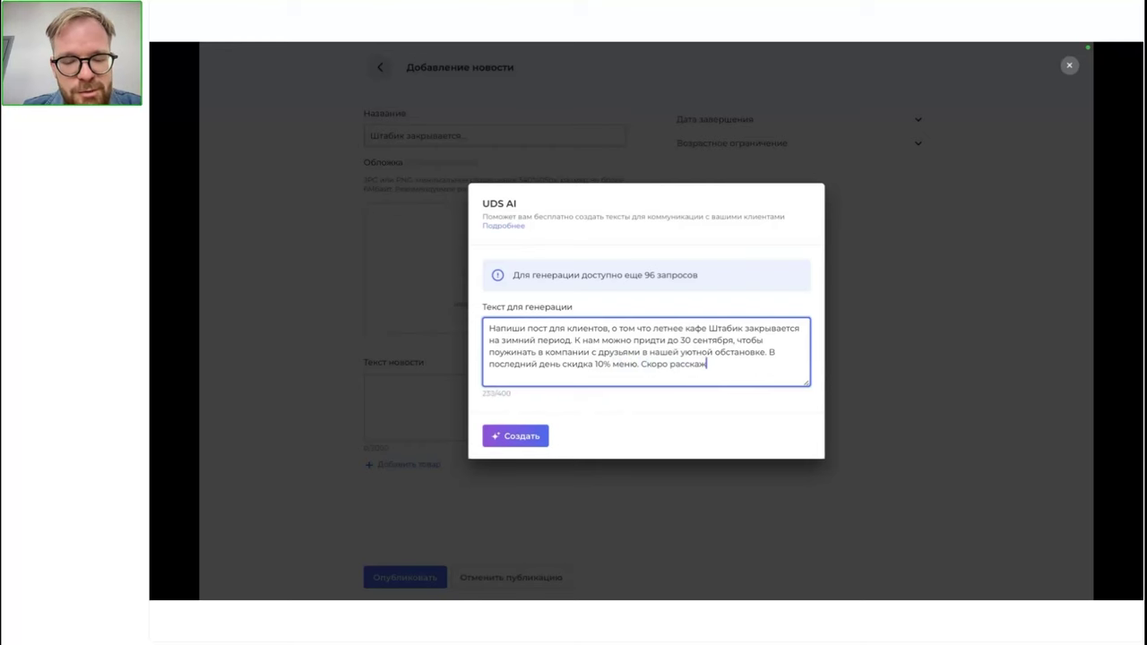
{"action": "type", "text": "ем новости про прощал"}
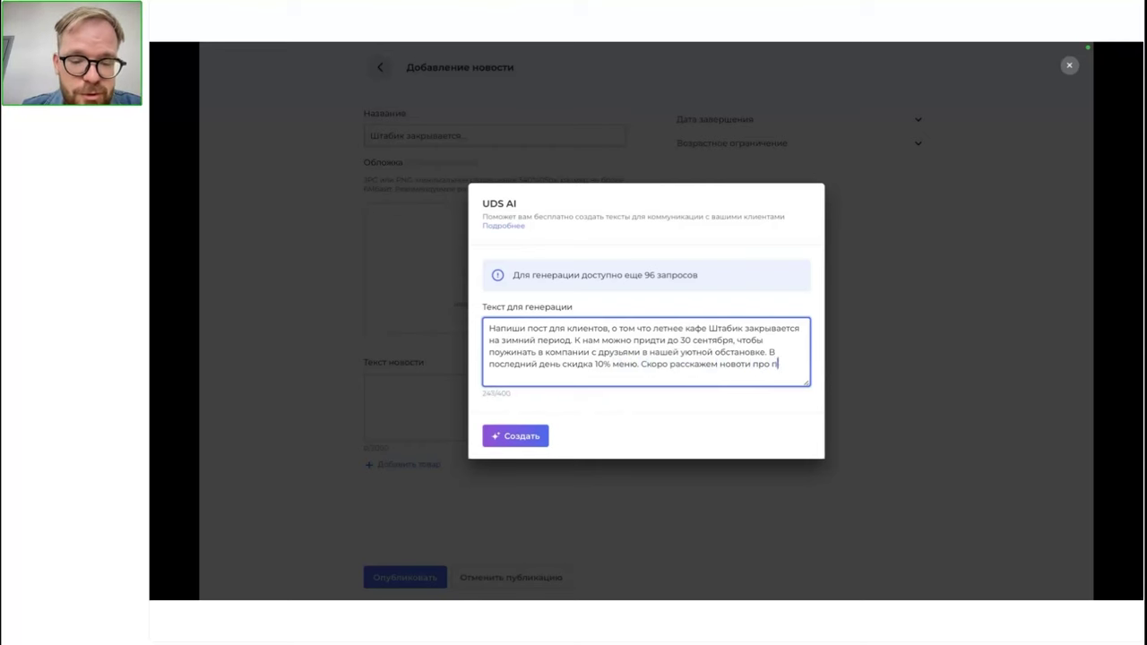
{"action": "key", "text": "BackSpace"}
{"action": "key", "text": "BackSpace"}
{"action": "key", "text": "BackSpace"}
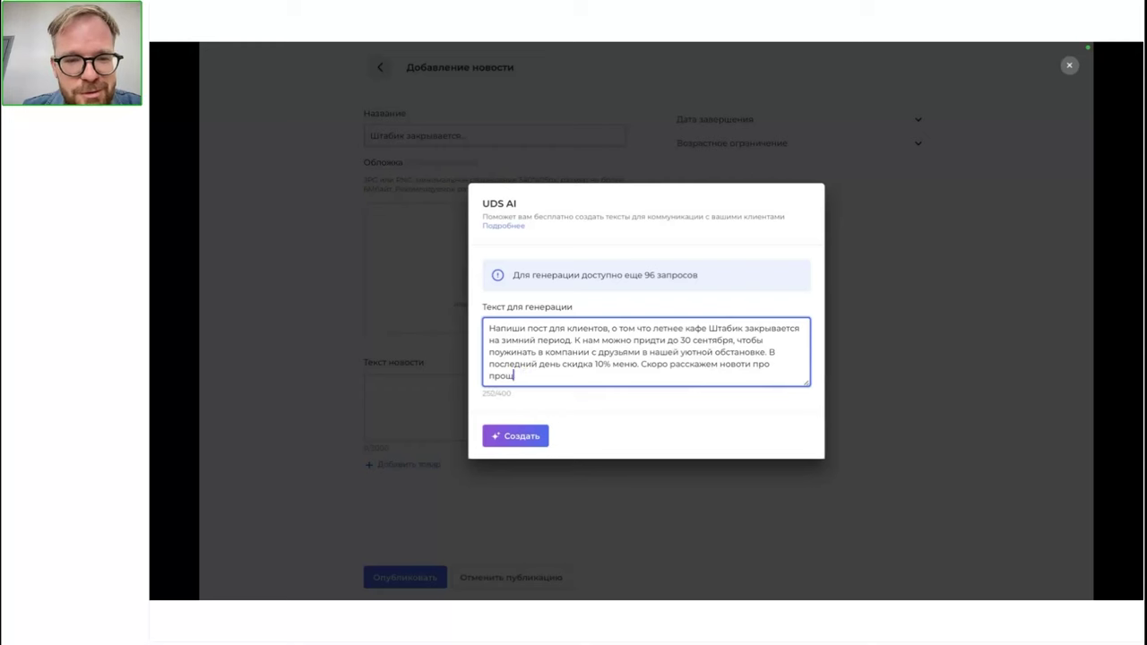
{"action": "type", "text": "альную вече"}
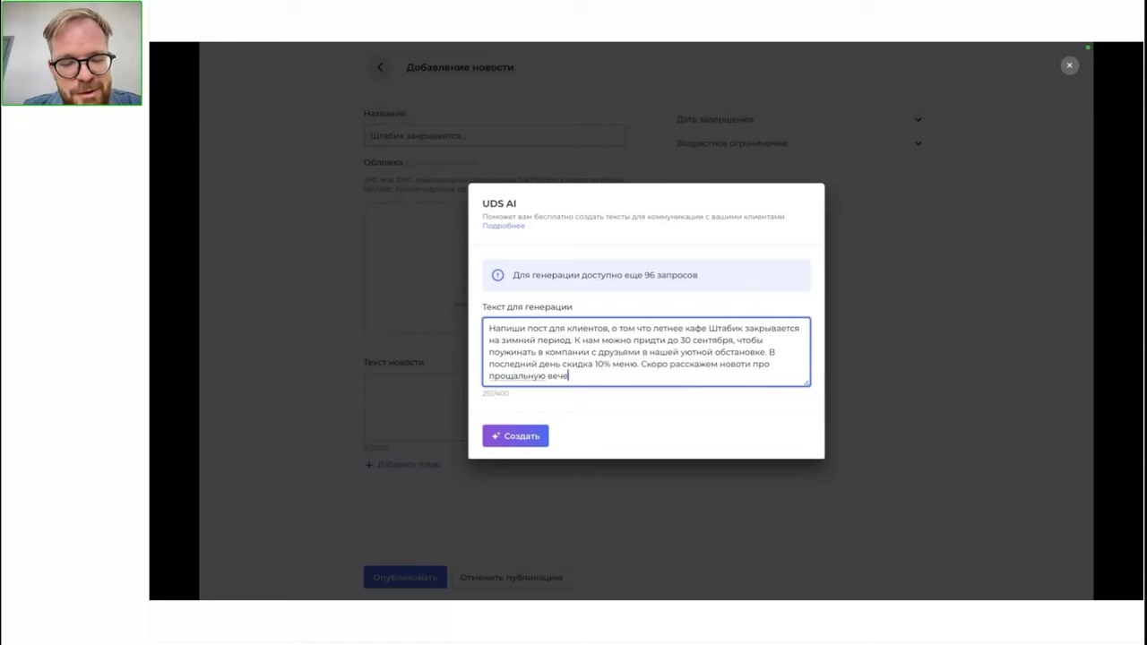
{"action": "type", "text": "ринку"}
{"action": "left_click", "coordinate": [504, 436]}
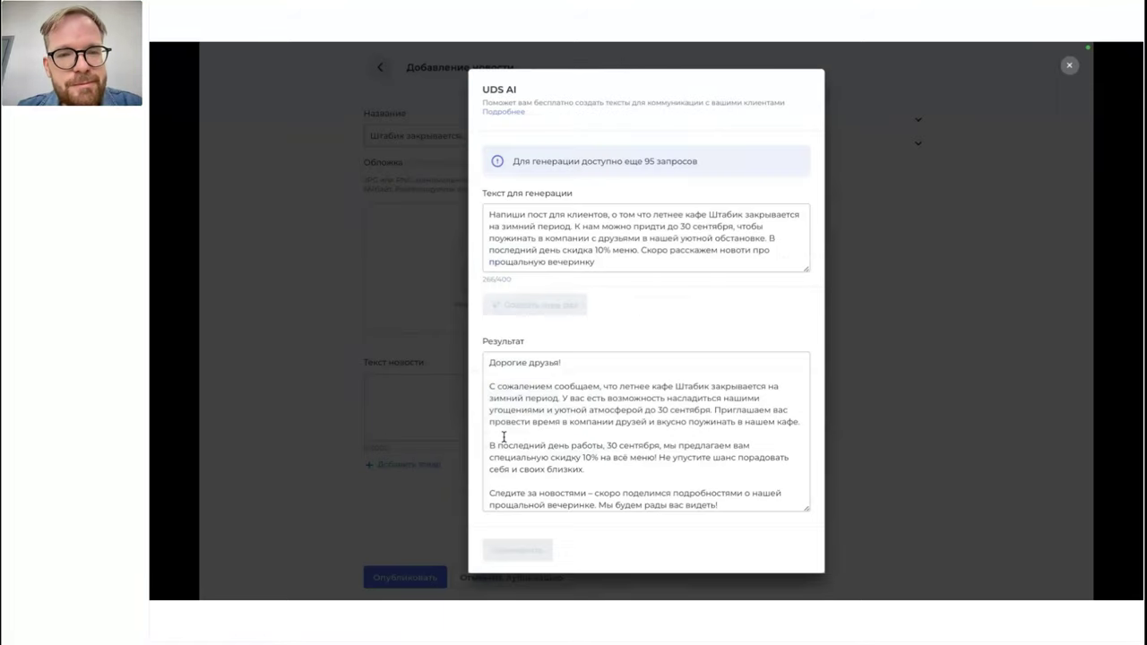
{"action": "scroll", "coordinate": [503, 437], "scroll_direction": "down", "scroll_amount": 1}
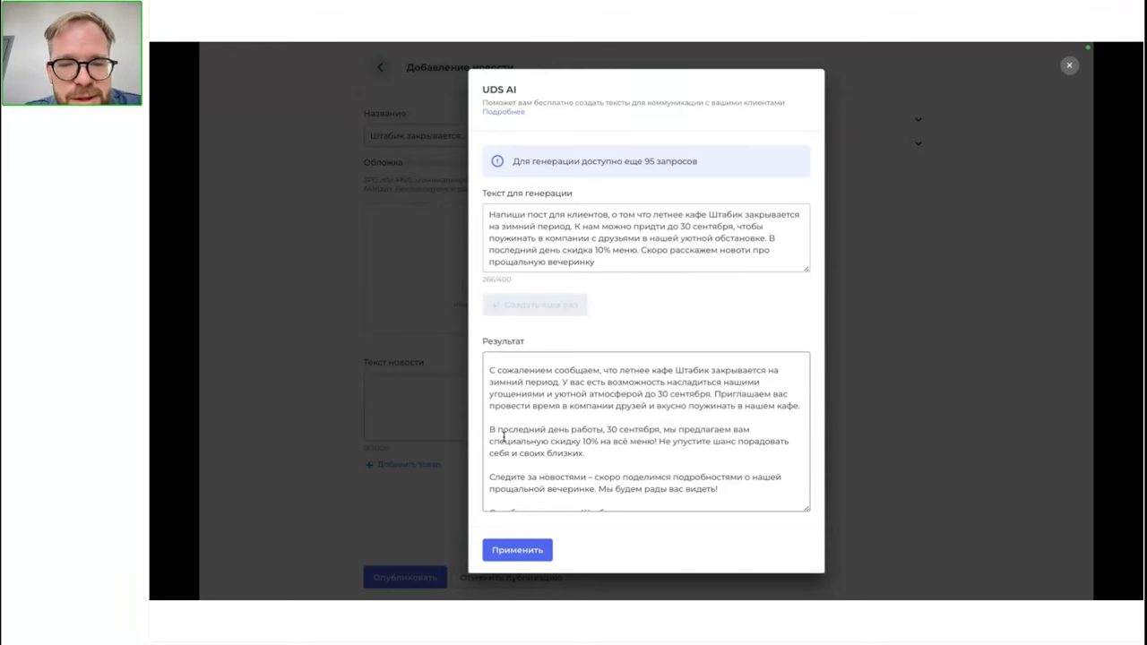
{"action": "scroll", "coordinate": [503, 436], "scroll_direction": "down", "scroll_amount": 1}
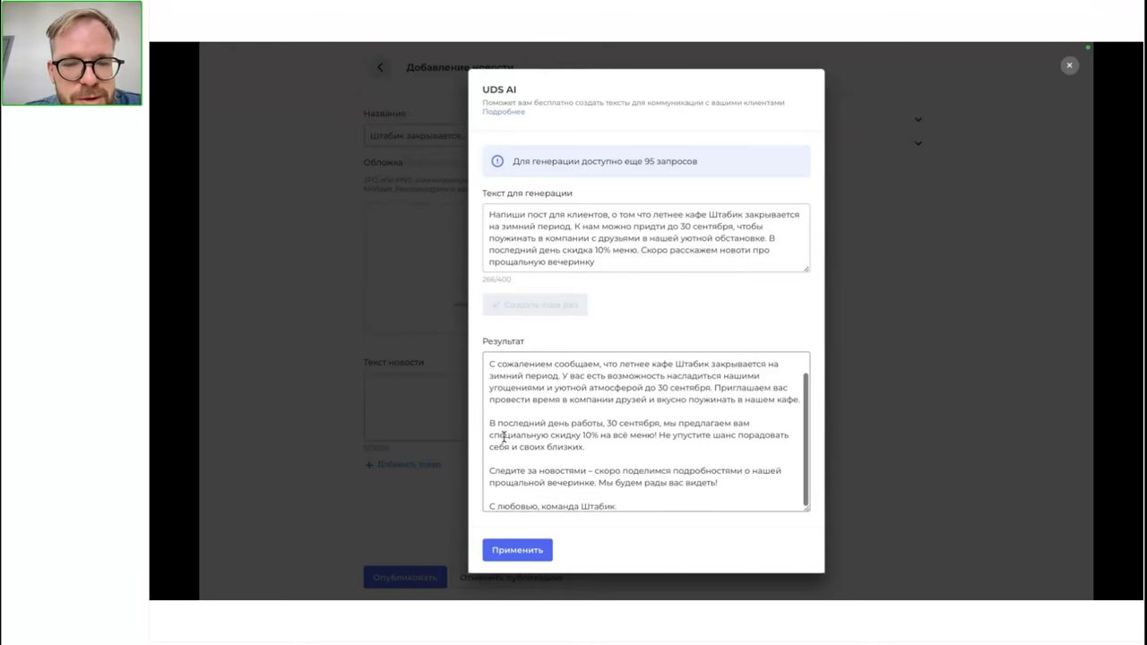
{"action": "scroll", "coordinate": [504, 436], "scroll_direction": "up", "scroll_amount": 2}
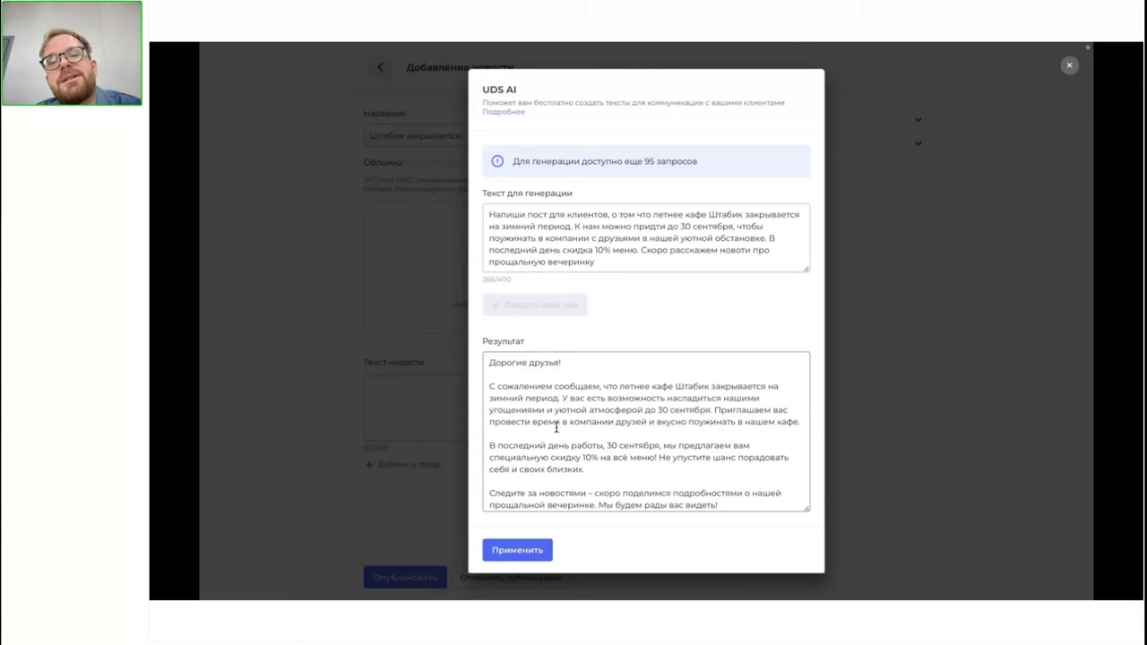
Replace the whole prompt with "Напиши продающий пост о том, что можно приводить друзей в кафе и получать 200 руб за каждого."
{"action": "triple_click", "coordinate": [609, 261]}
{"action": "key", "text": "BackSpace"}
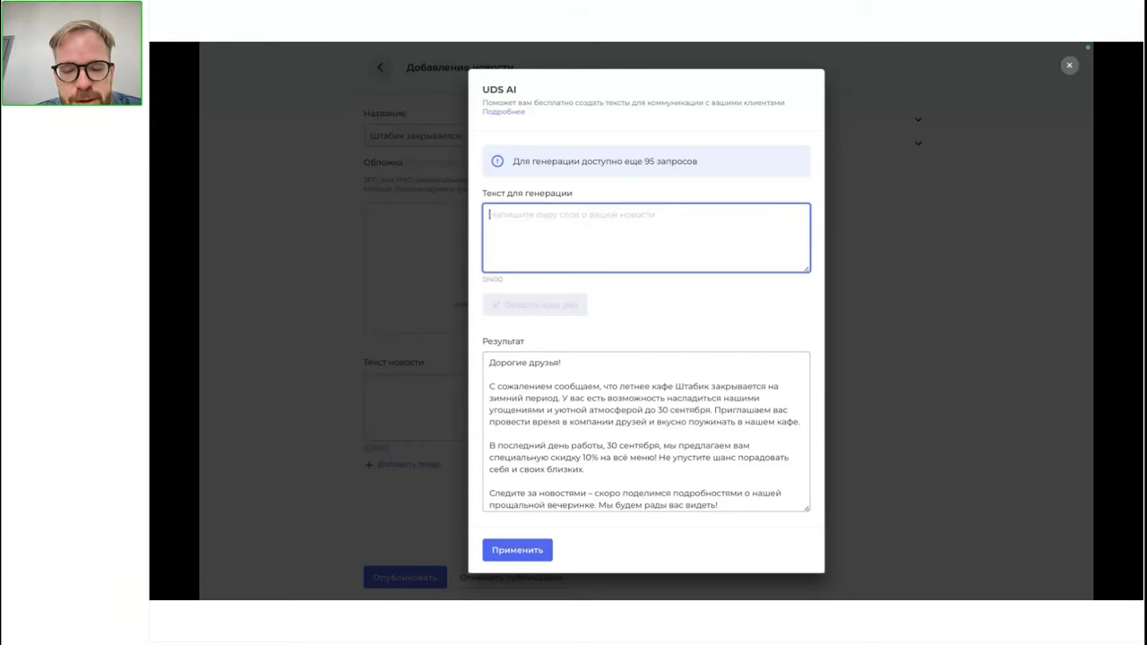
{"action": "type", "text": "Напиши про"}
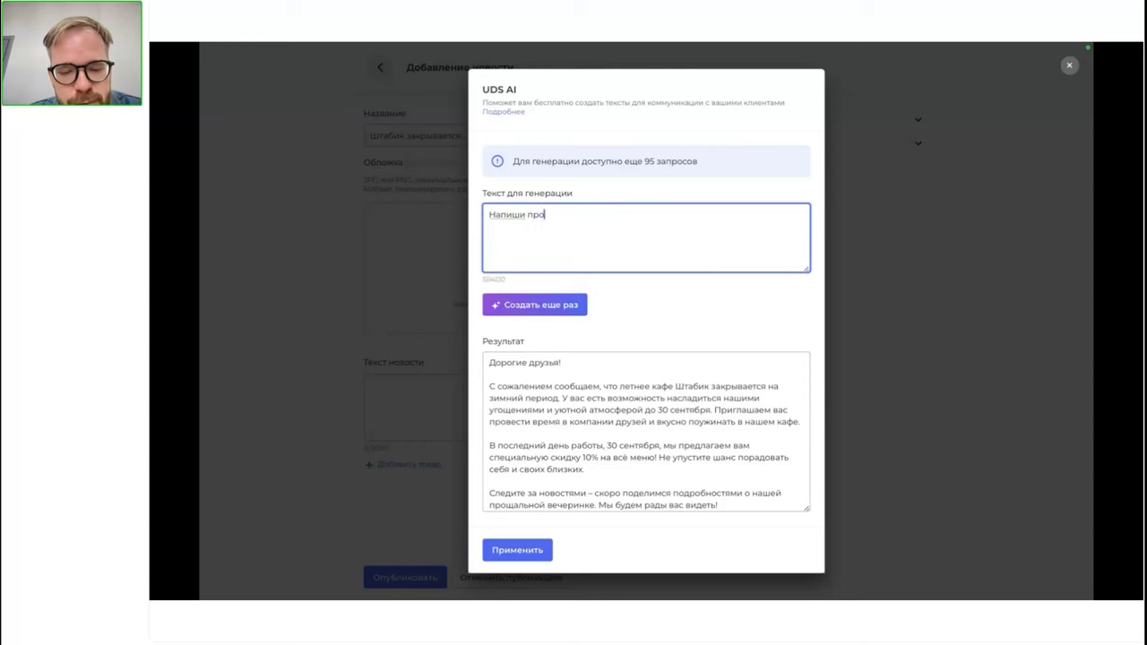
{"action": "type", "text": "дающий пост "}
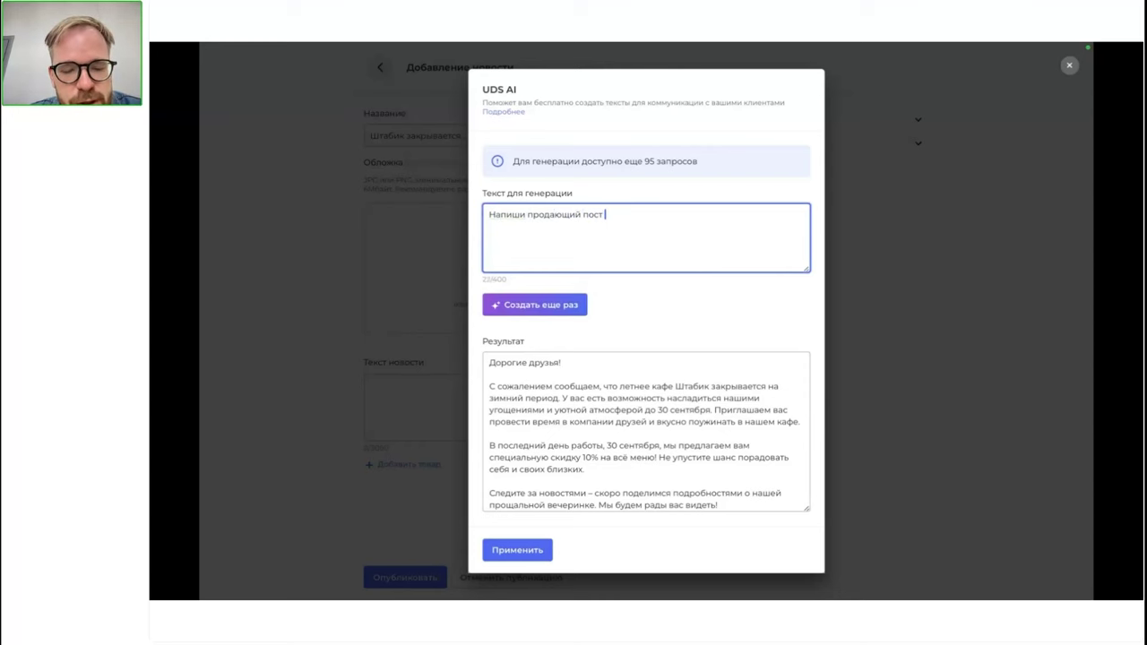
{"action": "type", "text": "о том, что можно приводить друзей в кафе и получать "}
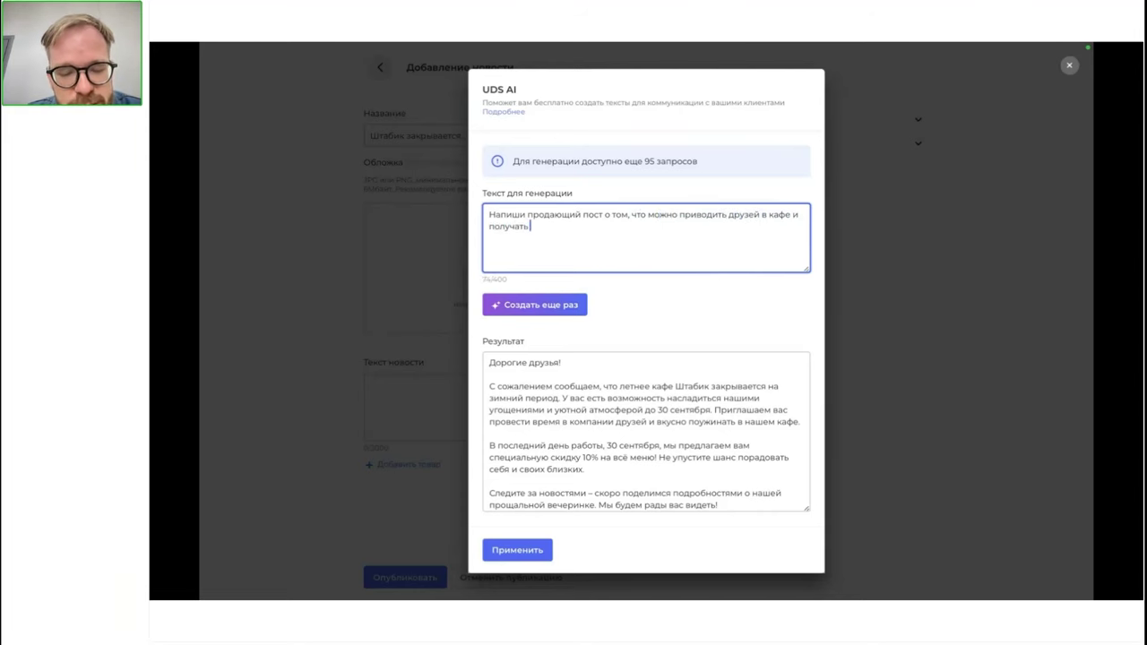
{"action": "type", "text": "200 руб"}
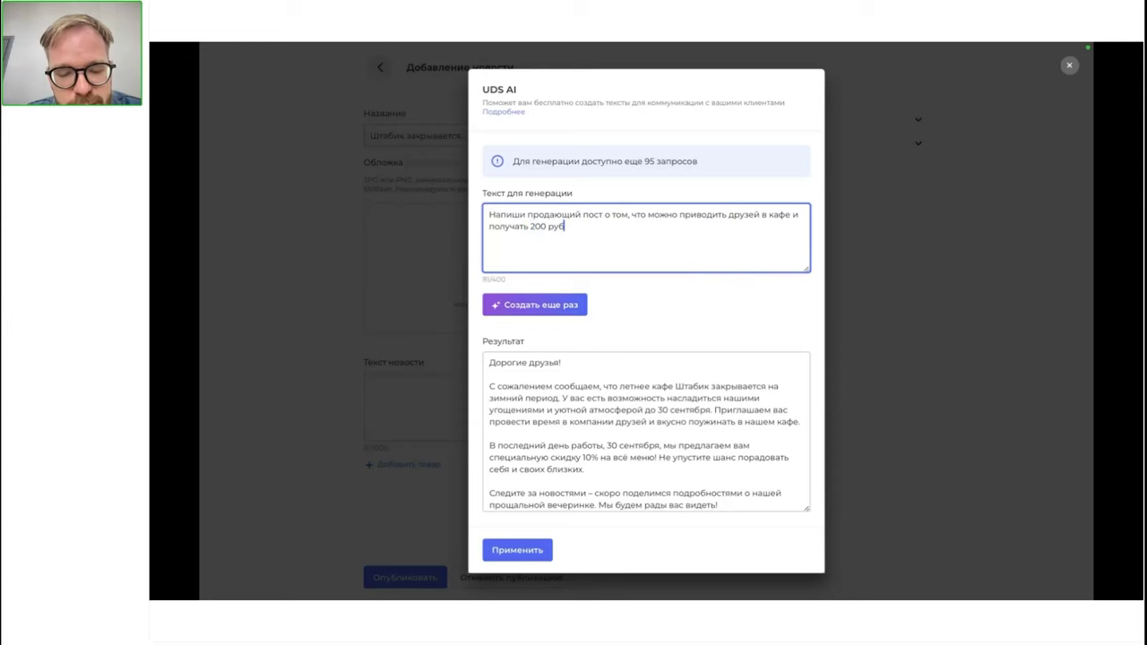
{"action": "type", "text": " за каждого."}
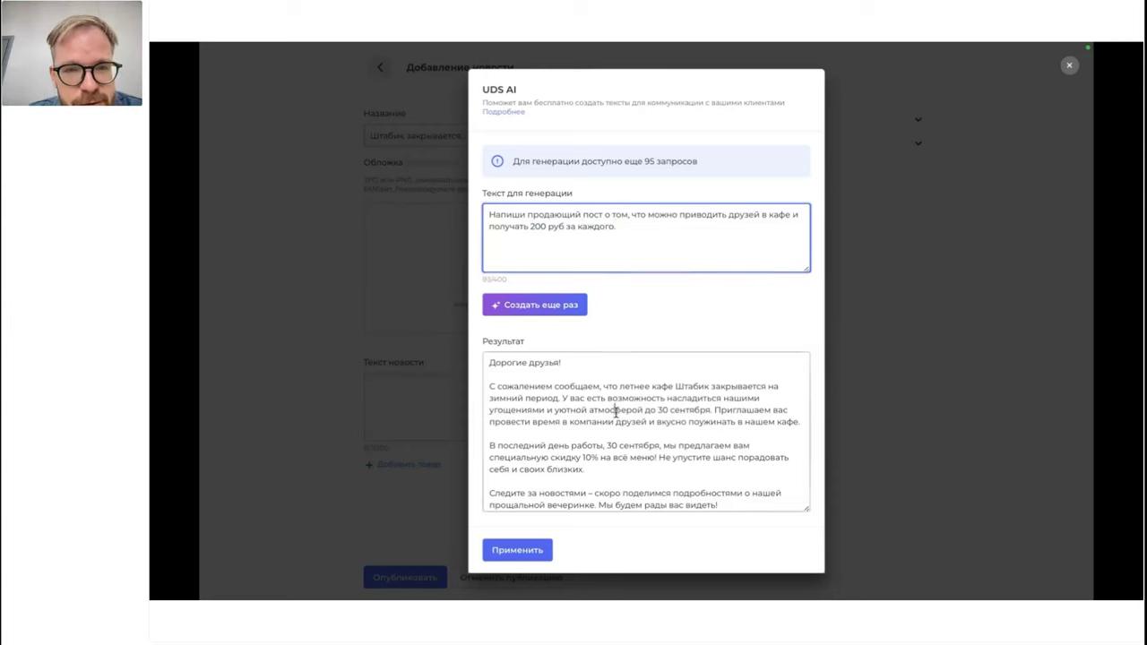
Clear the previous generated result and generate a new post with the prompt ending in "за каждого друга"
{"action": "triple_click", "coordinate": [616, 412]}
{"action": "key", "text": "ctrl+a"}
{"action": "key", "text": "BackSpace"}
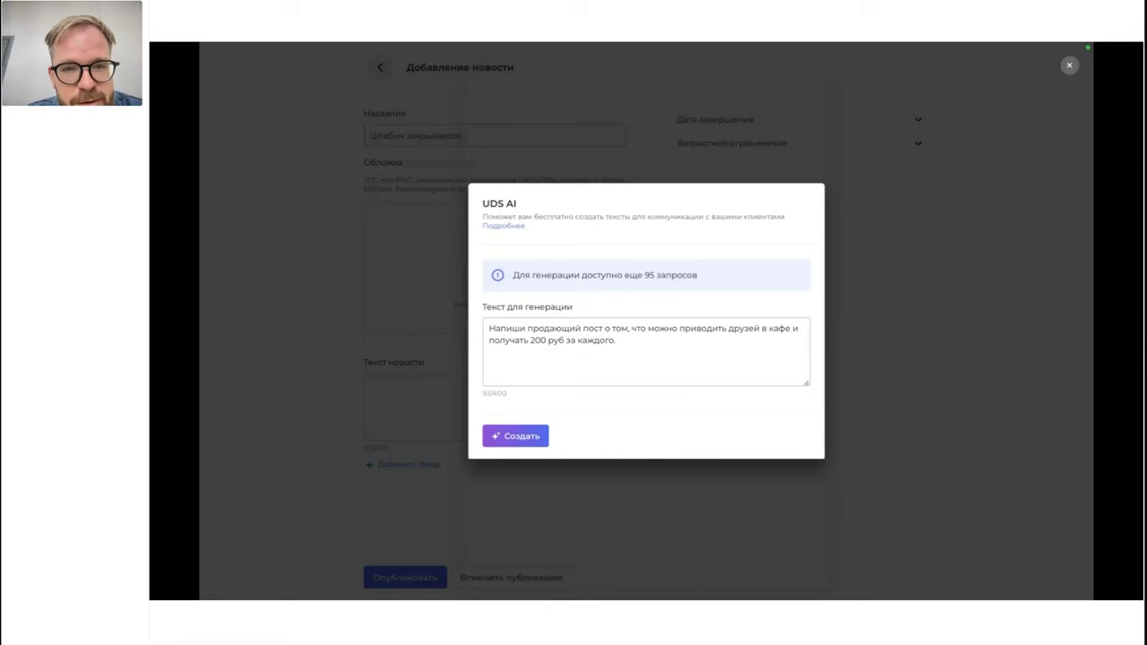
{"action": "left_click", "coordinate": [637, 340]}
{"action": "key", "text": "BackSpace"}
{"action": "type", "text": "друга"}
{"action": "left_click", "coordinate": [531, 437]}
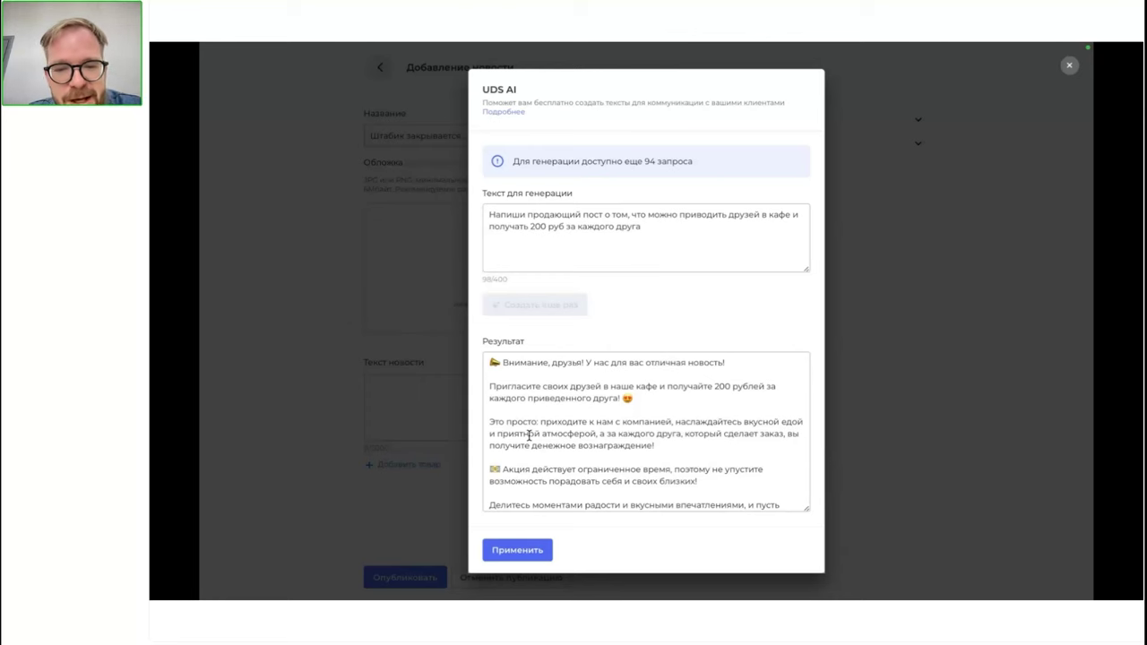
Read the generated friend-referral post through to its end and return to the prompt text
{"action": "scroll", "coordinate": [529, 436], "scroll_direction": "down", "scroll_amount": 2}
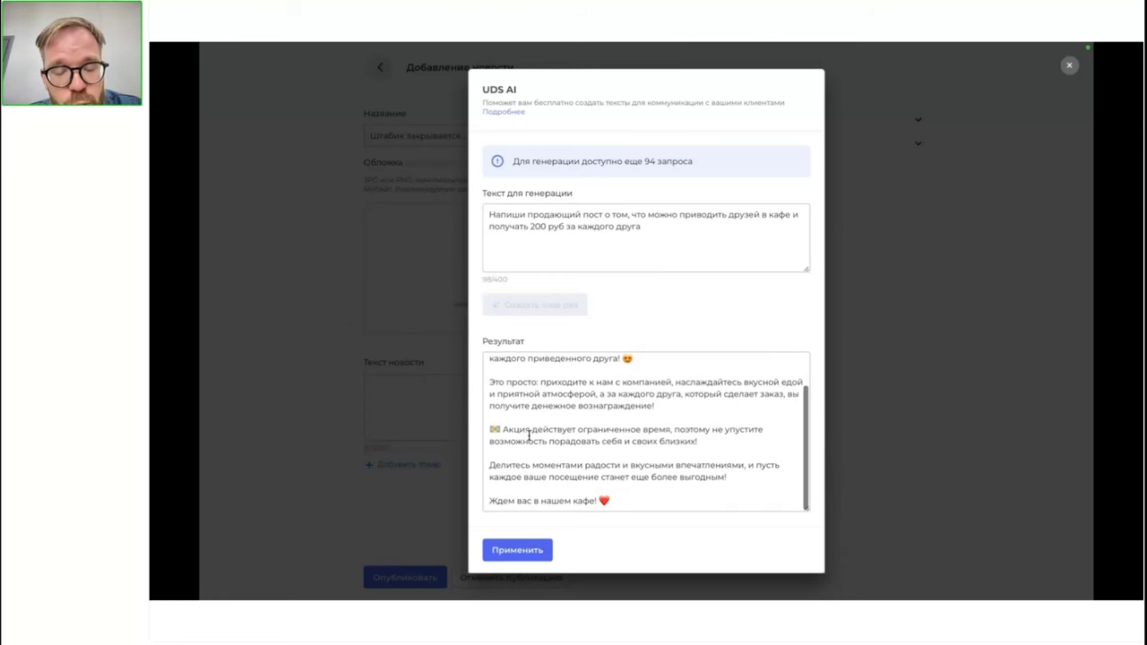
{"action": "scroll", "coordinate": [529, 435], "scroll_direction": "up", "scroll_amount": 2}
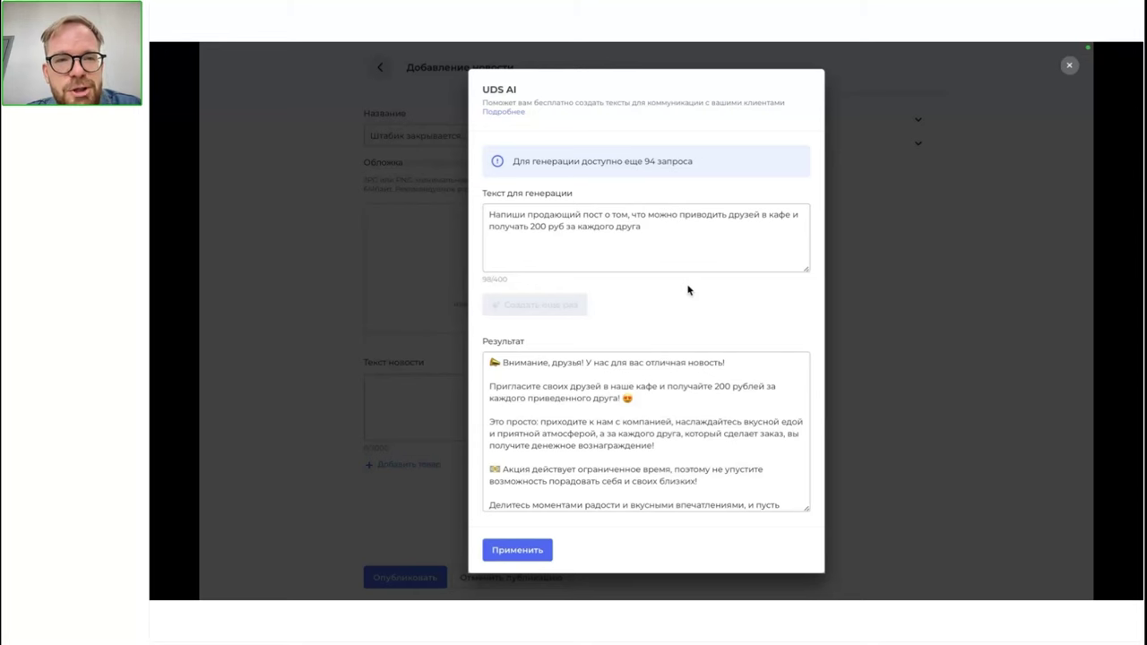
{"action": "triple_click", "coordinate": [602, 219]}
{"action": "left_click", "coordinate": [655, 254]}
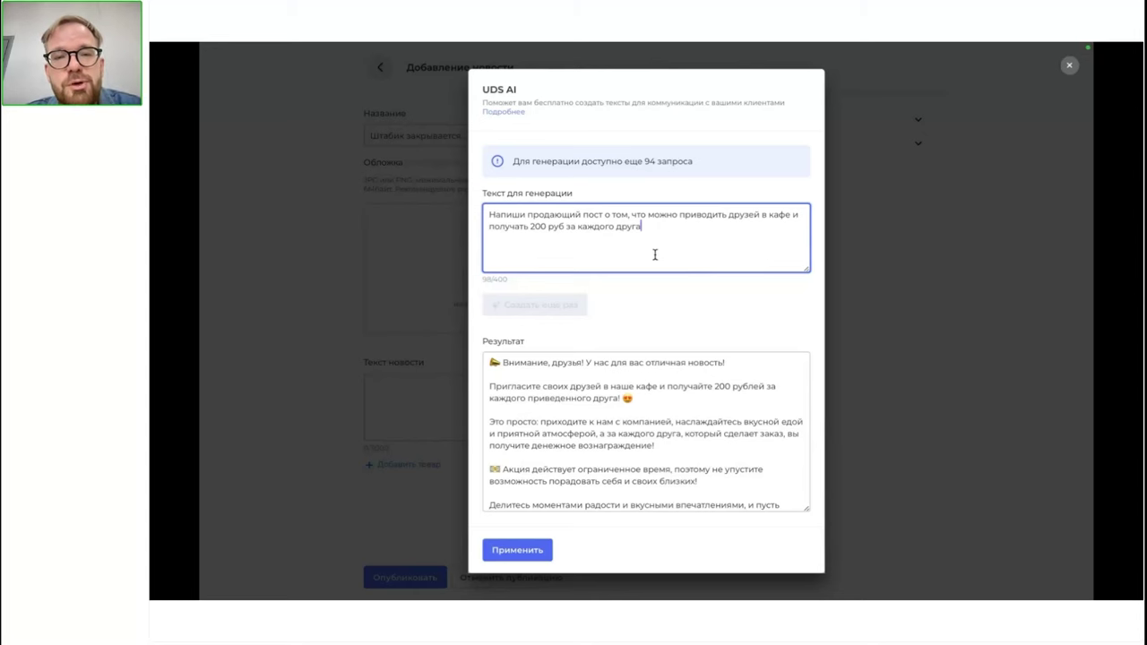
Switch to the webinar room and read the participants' recent chat messages, then leave the room view
{"action": "mouse_move", "coordinate": [724, 46]}
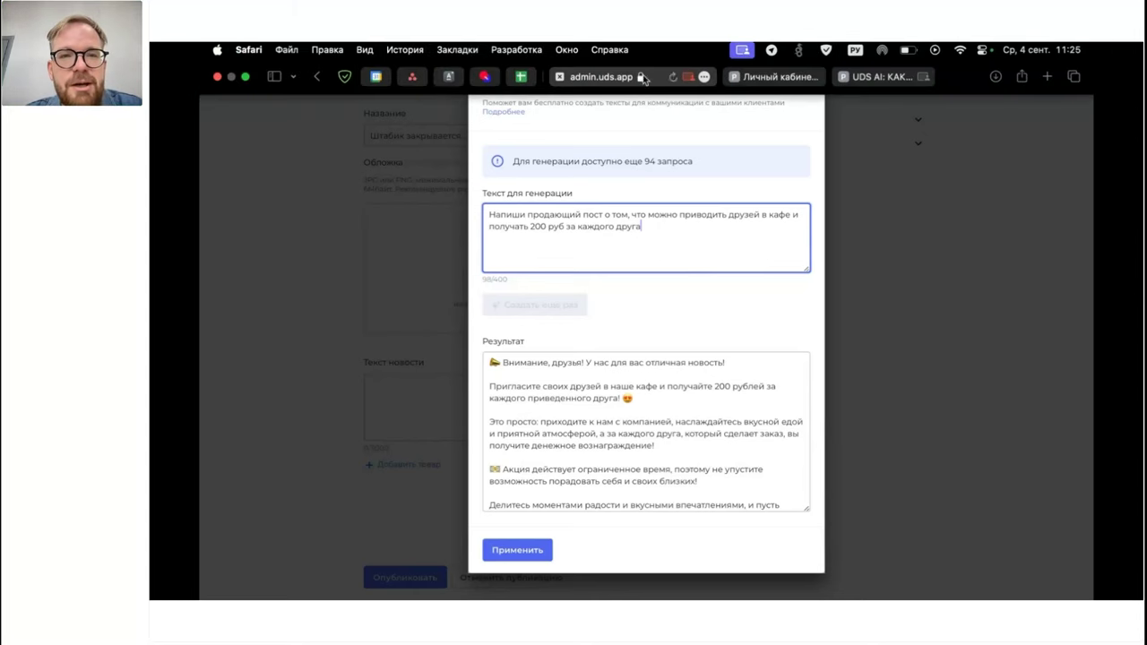
{"action": "left_click", "coordinate": [869, 77]}
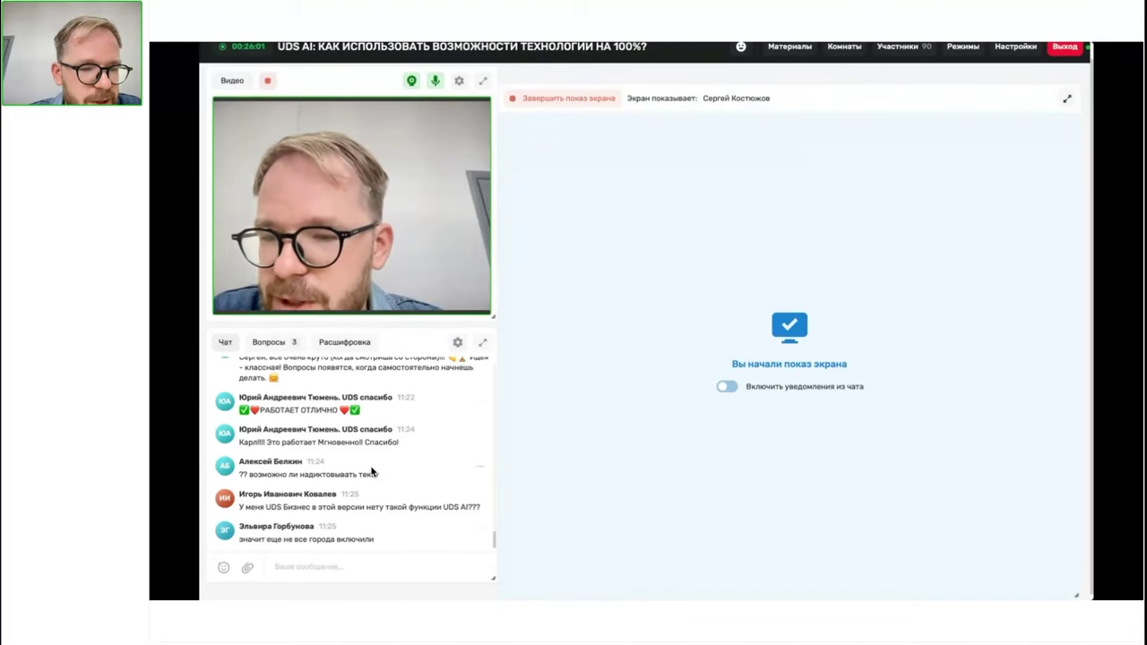
{"action": "scroll", "coordinate": [371, 465], "scroll_direction": "up", "scroll_amount": 1}
{"action": "scroll", "coordinate": [370, 465], "scroll_direction": "down", "scroll_amount": 1}
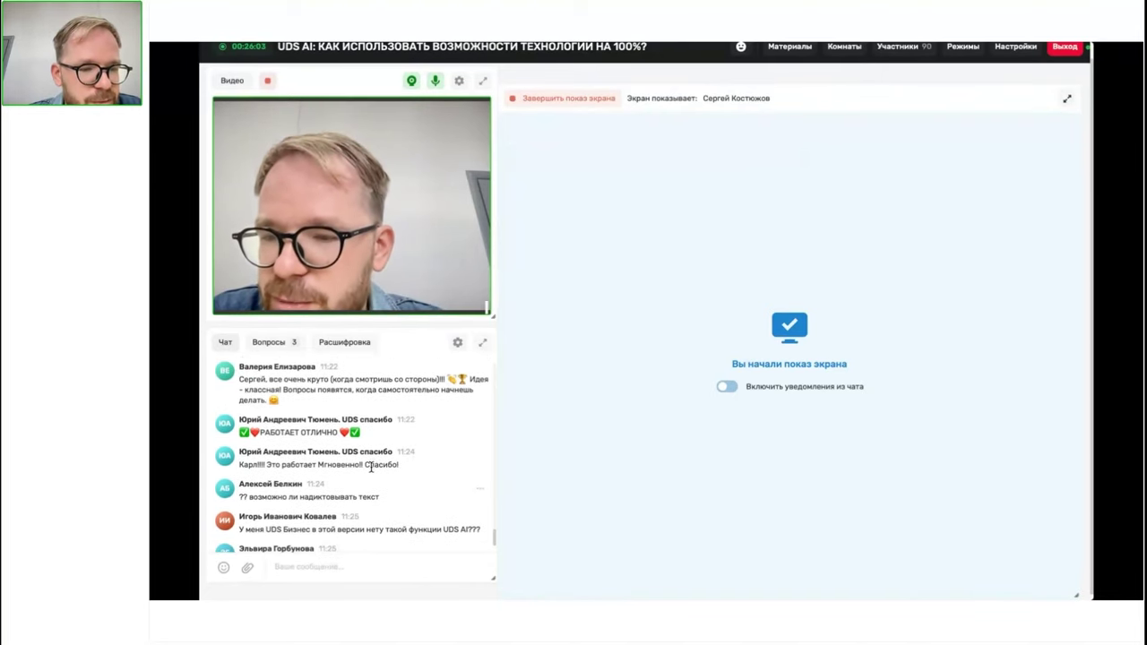
{"action": "scroll", "coordinate": [370, 465], "scroll_direction": "down", "scroll_amount": 1}
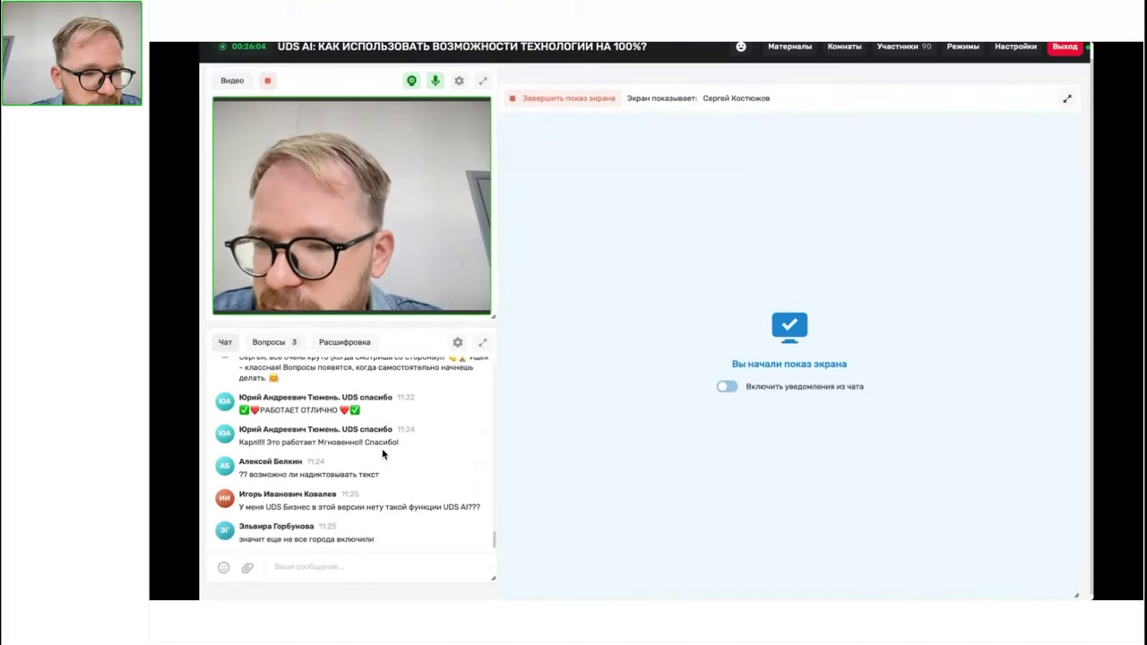
{"action": "scroll", "coordinate": [383, 454], "scroll_direction": "up", "scroll_amount": 3}
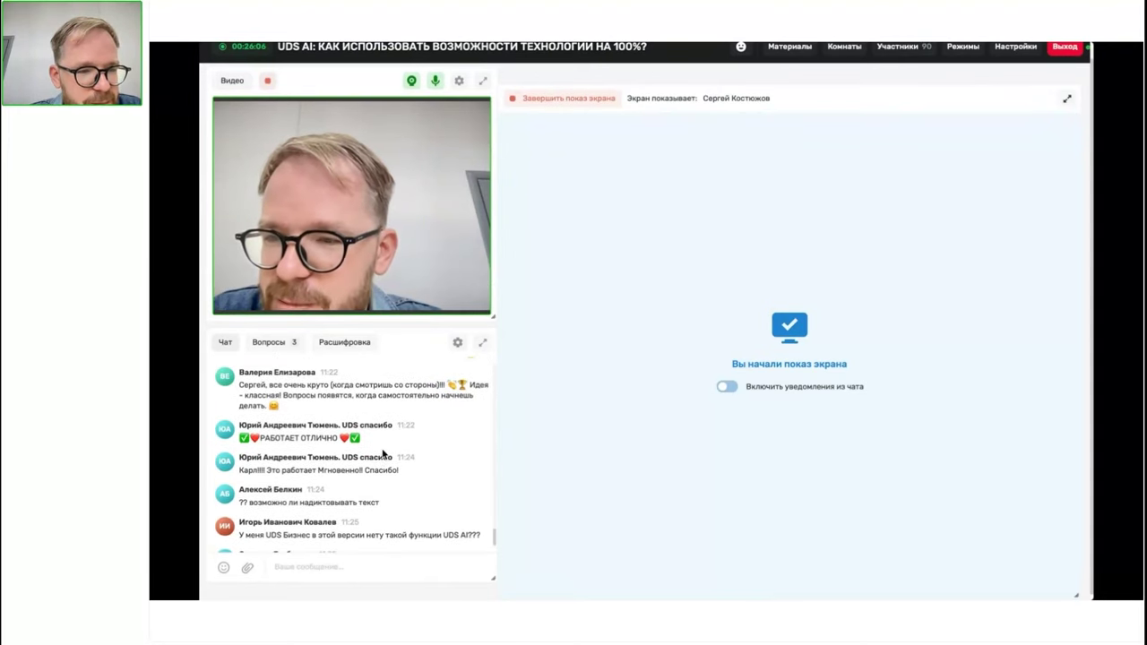
{"action": "scroll", "coordinate": [382, 455], "scroll_direction": "up", "scroll_amount": 5}
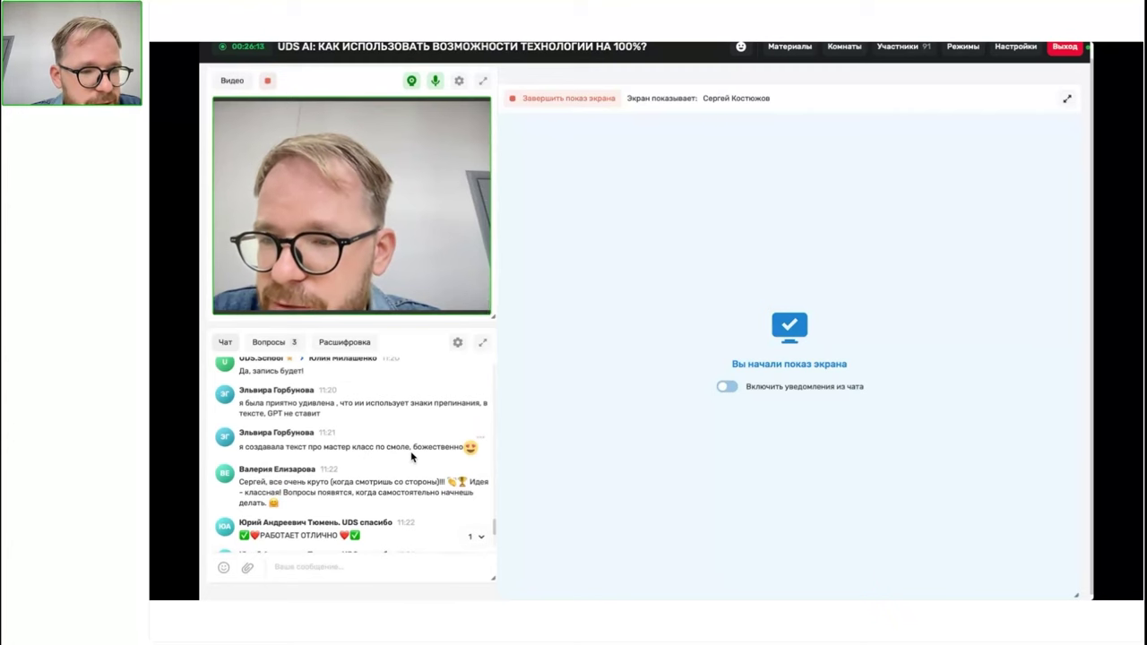
{"action": "scroll", "coordinate": [412, 457], "scroll_direction": "up", "scroll_amount": 1}
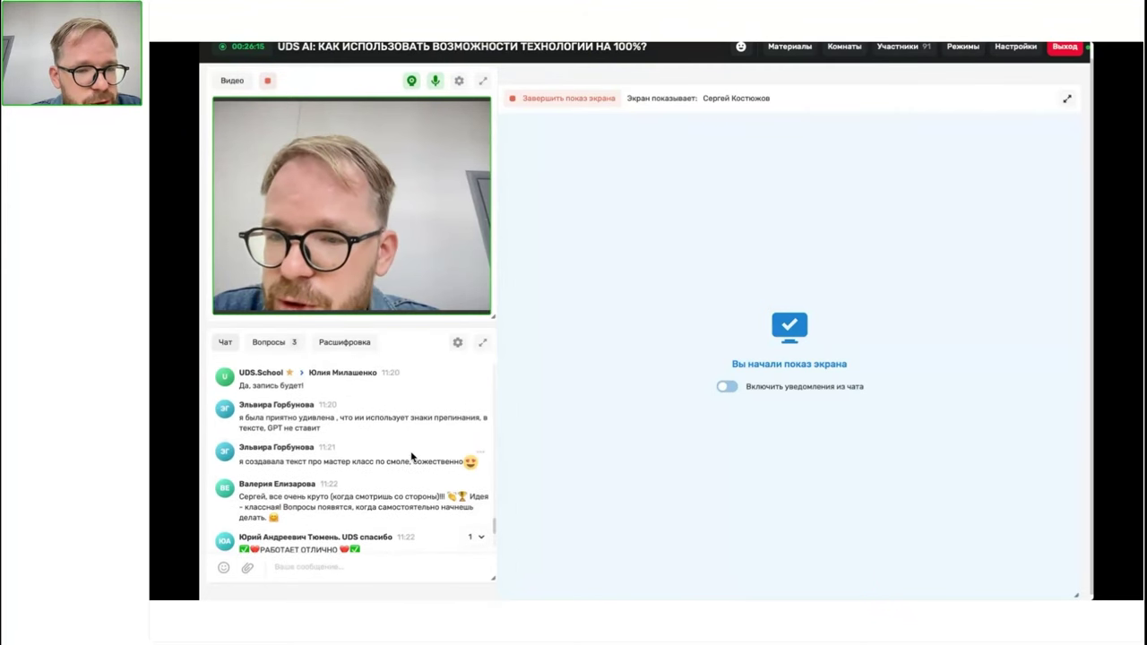
{"action": "scroll", "coordinate": [426, 434], "scroll_direction": "up", "scroll_amount": 1}
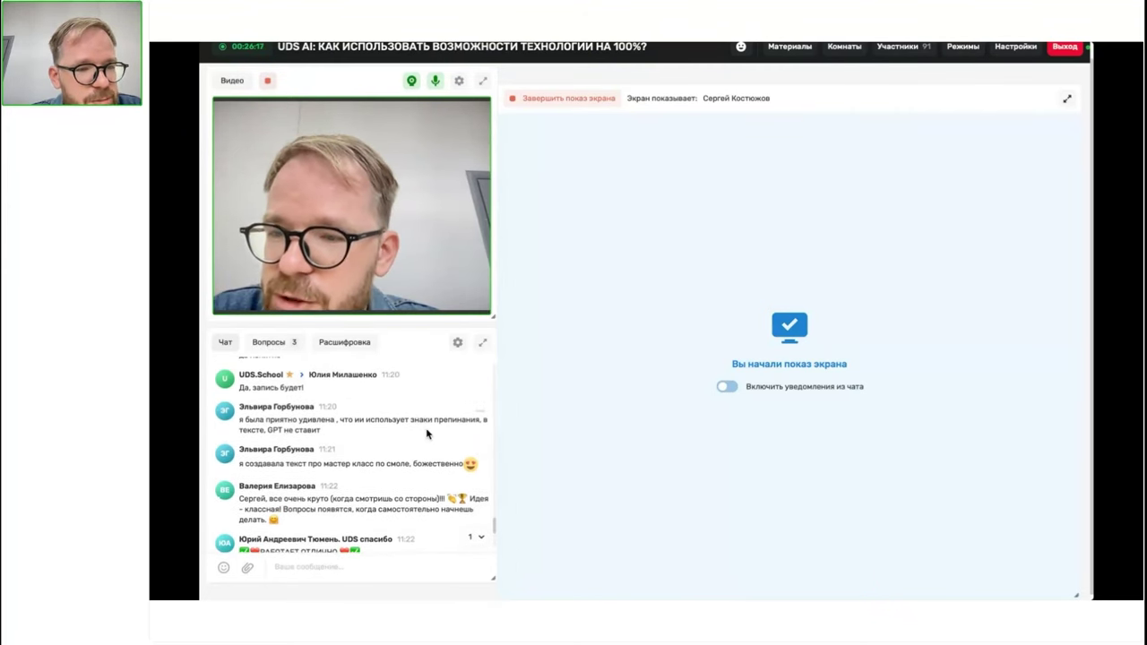
{"action": "scroll", "coordinate": [427, 434], "scroll_direction": "up", "scroll_amount": 5}
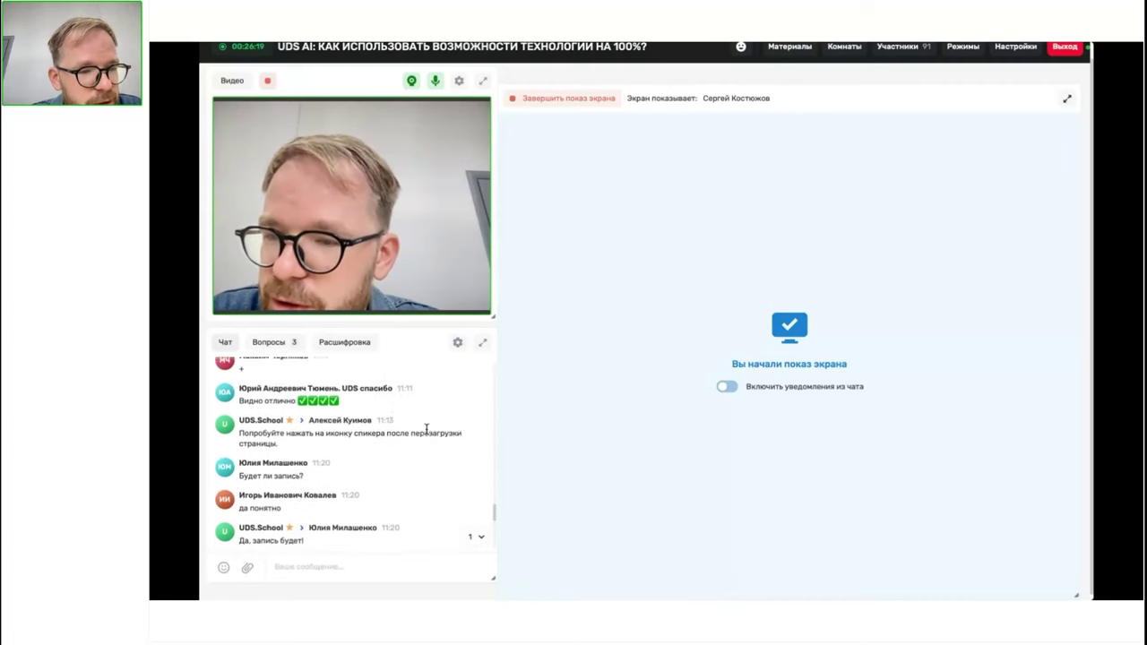
{"action": "scroll", "coordinate": [427, 429], "scroll_direction": "down", "scroll_amount": 5}
{"action": "scroll", "coordinate": [428, 434], "scroll_direction": "down", "scroll_amount": 2}
{"action": "scroll", "coordinate": [427, 433], "scroll_direction": "down", "scroll_amount": 1}
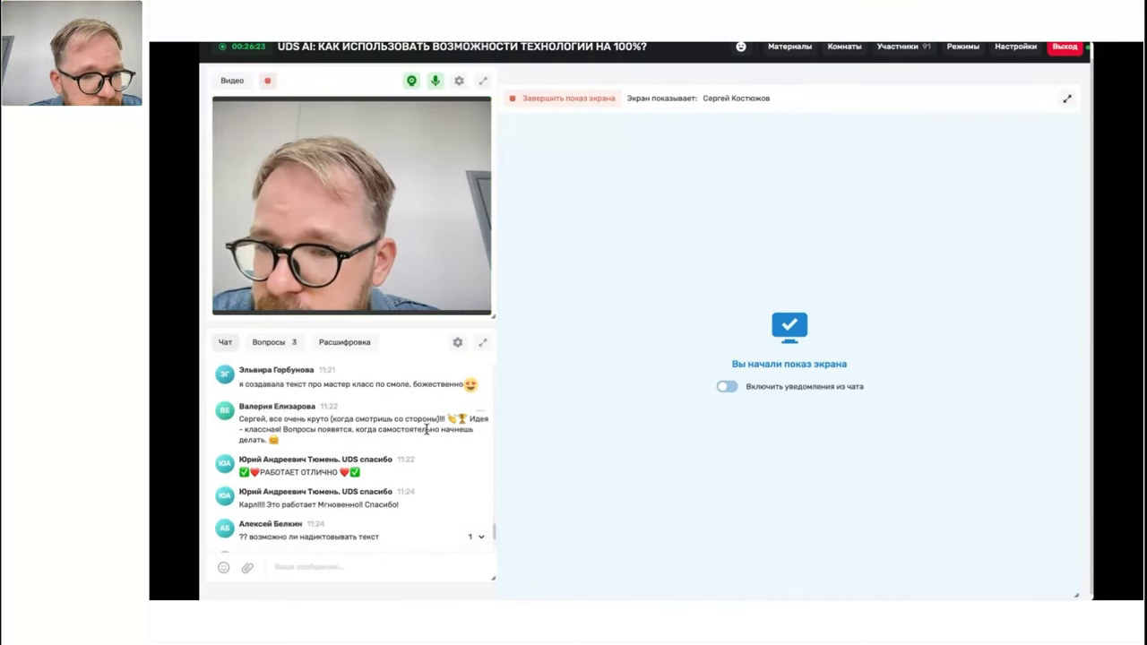
{"action": "scroll", "coordinate": [422, 442], "scroll_direction": "down", "scroll_amount": 4}
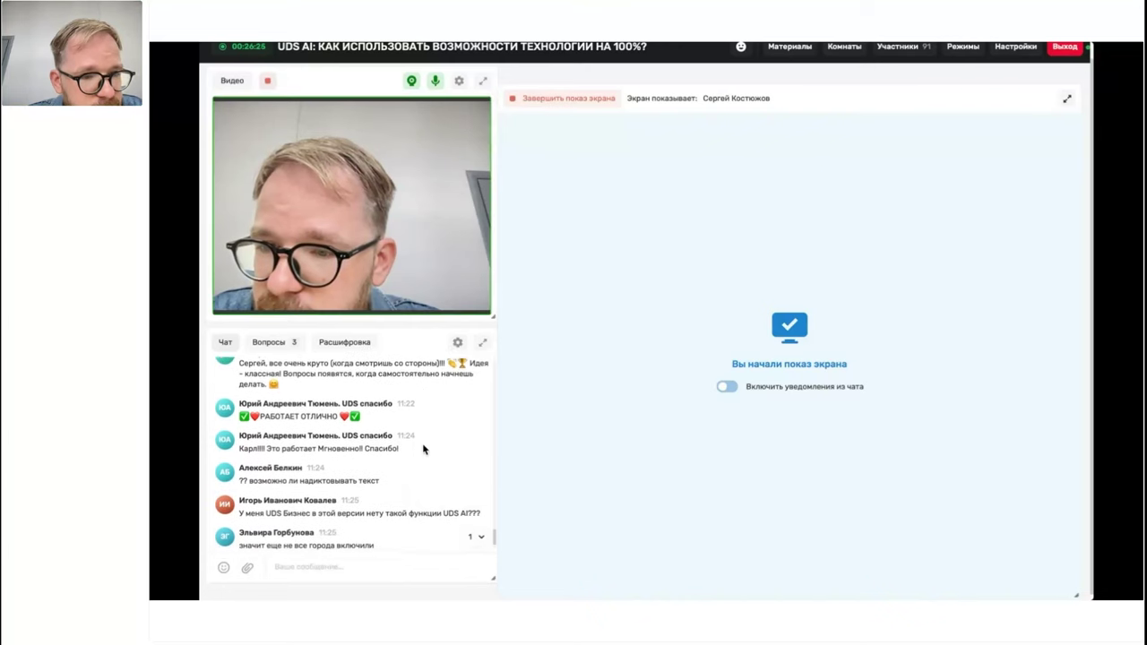
{"action": "scroll", "coordinate": [422, 449], "scroll_direction": "down", "scroll_amount": 1}
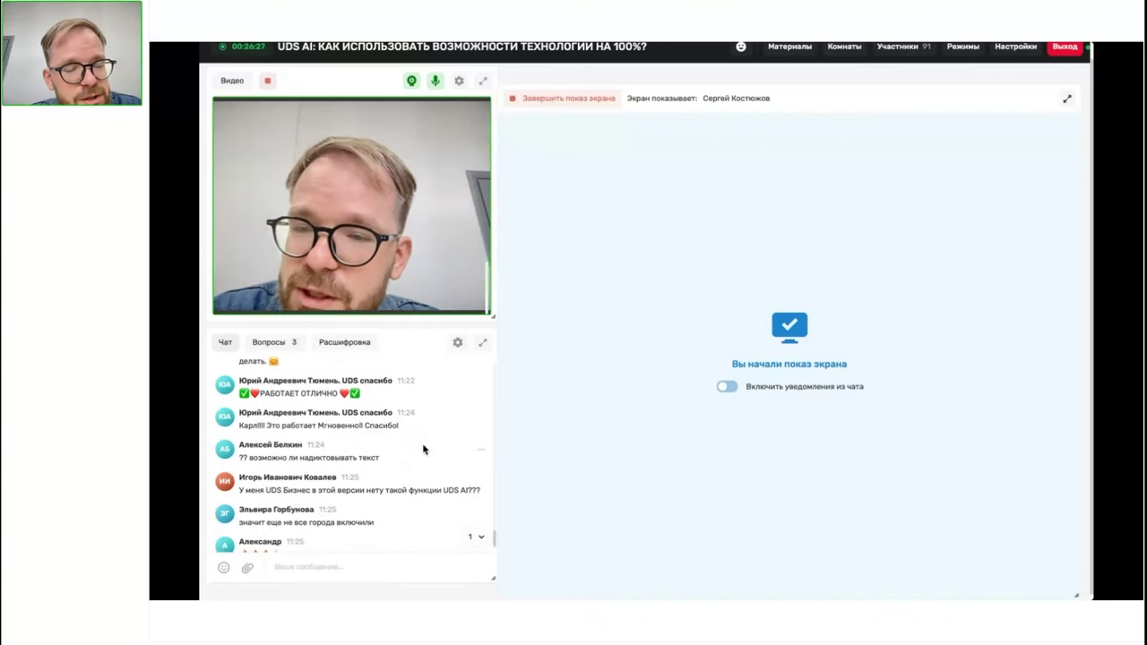
{"action": "key", "text": "alt+Tab"}
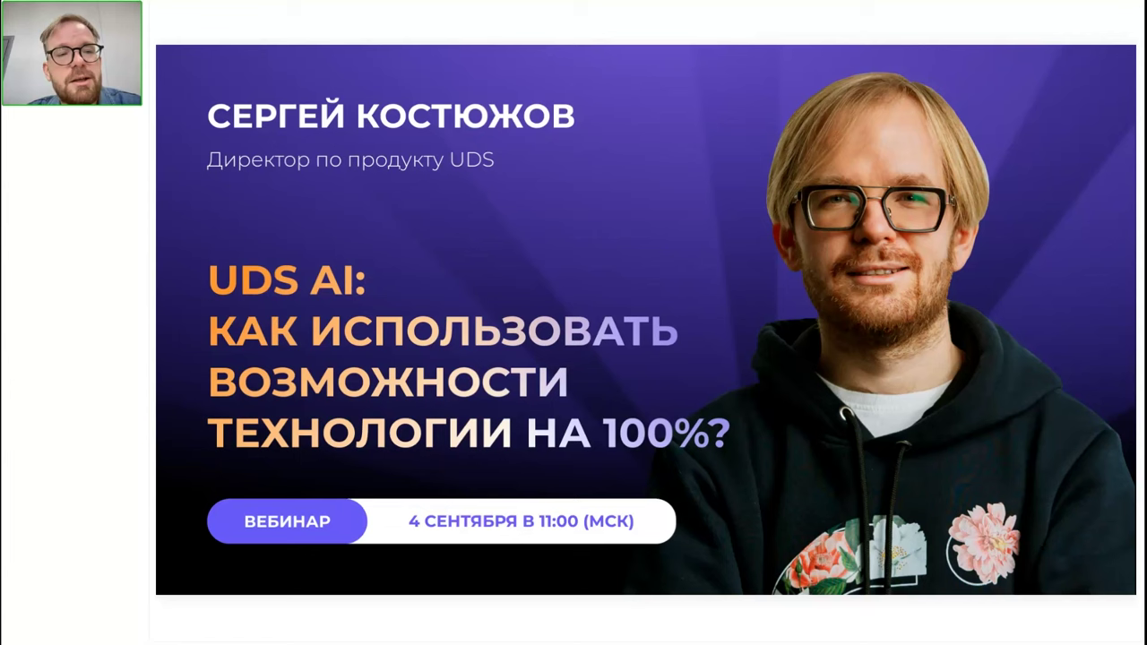
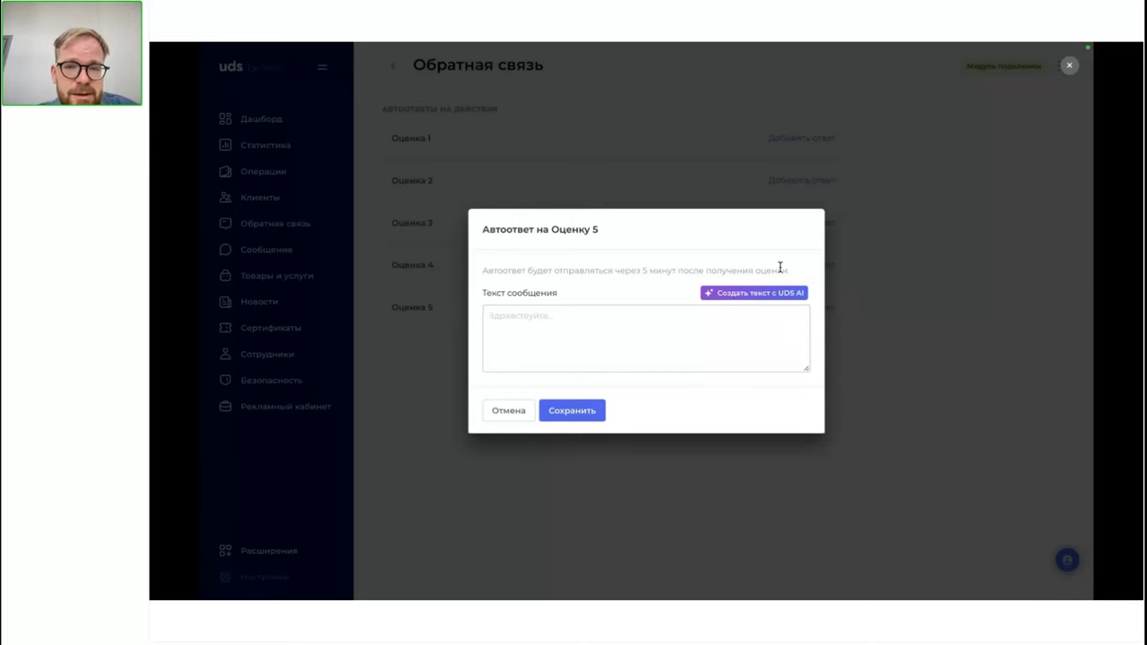
Generate a UDS AI text for the auto-reply to rating 5 and read it to the sign-off
{"action": "triple_click", "coordinate": [773, 269]}
{"action": "left_click", "coordinate": [767, 269]}
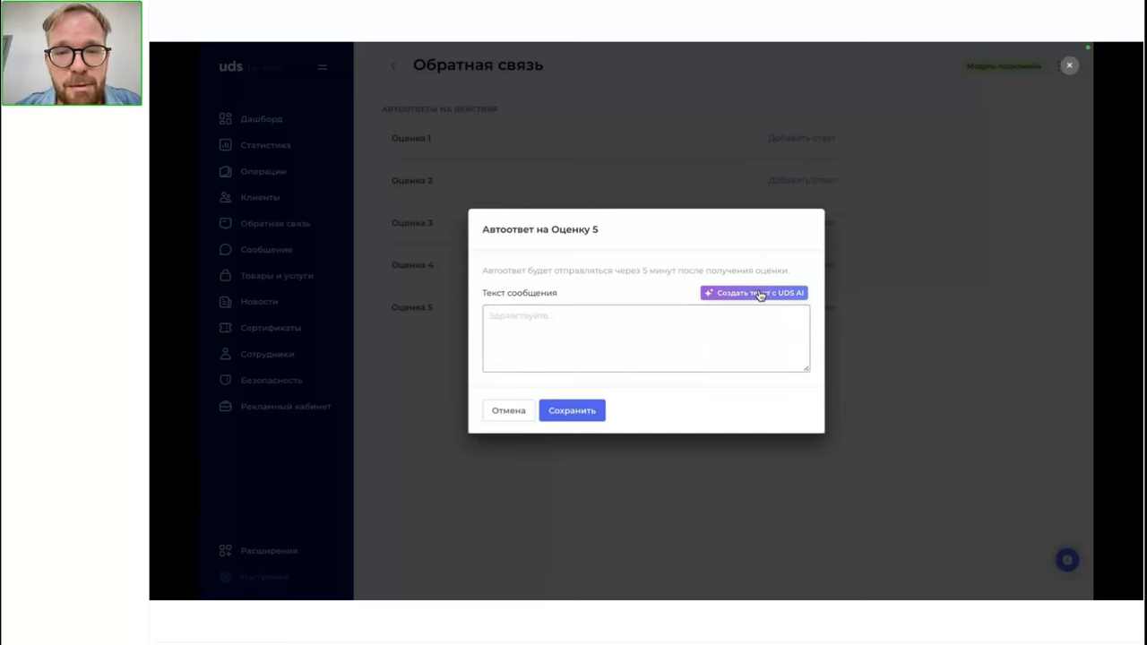
{"action": "left_click", "coordinate": [759, 295]}
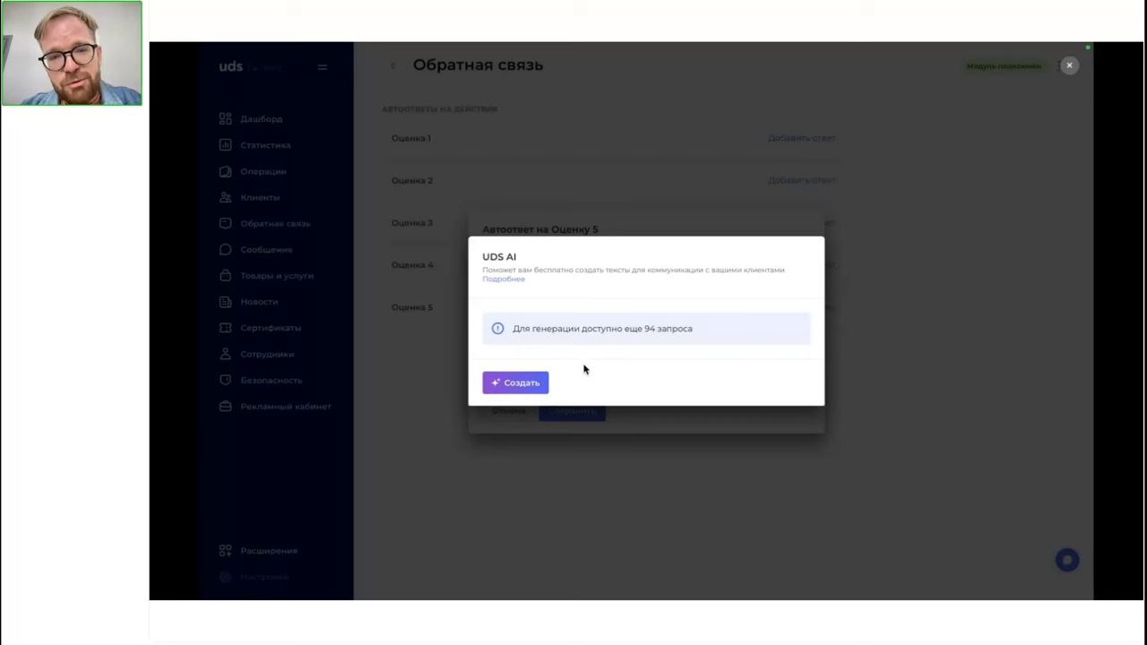
{"action": "left_click", "coordinate": [545, 384]}
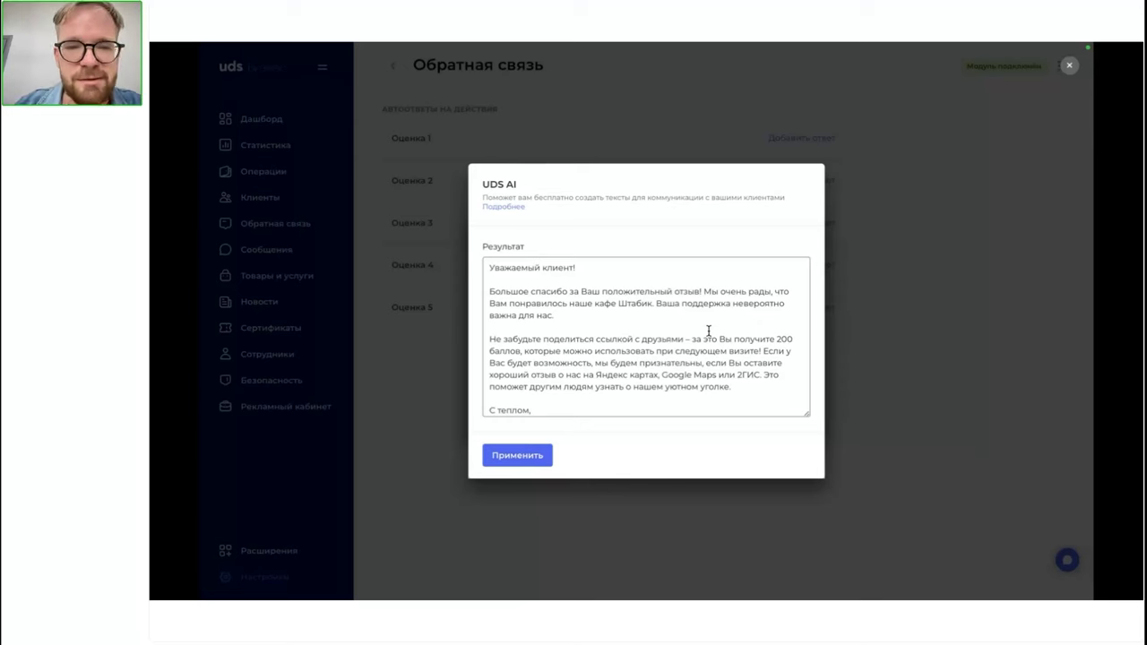
{"action": "scroll", "coordinate": [708, 332], "scroll_direction": "down", "scroll_amount": 1}
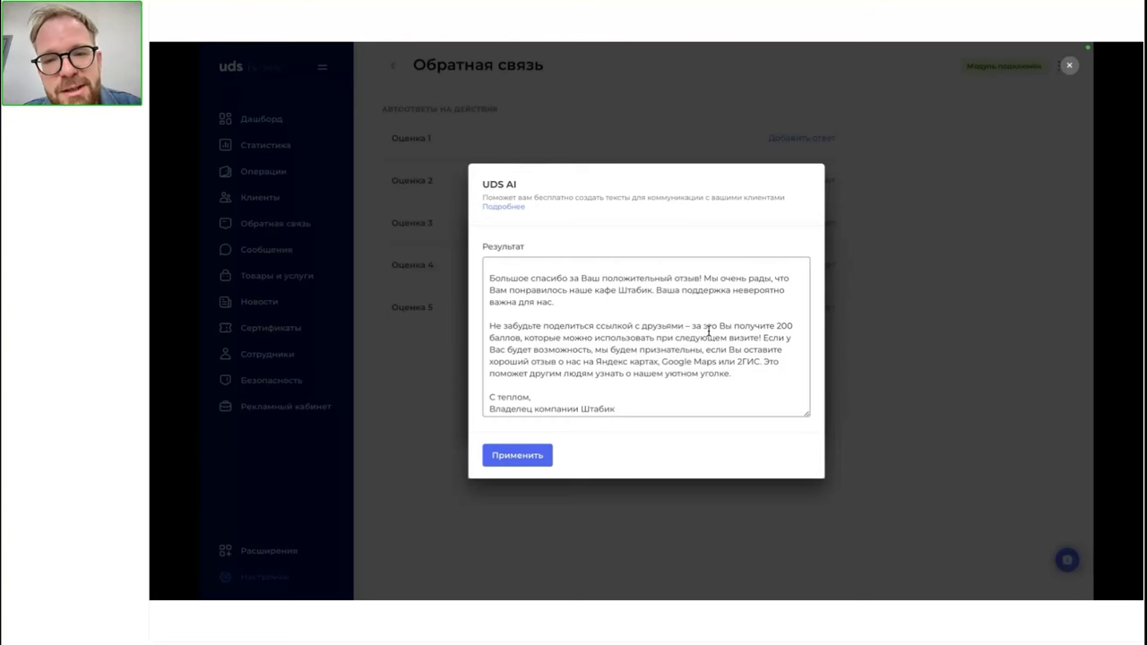
{"action": "scroll", "coordinate": [708, 329], "scroll_direction": "down", "scroll_amount": 1}
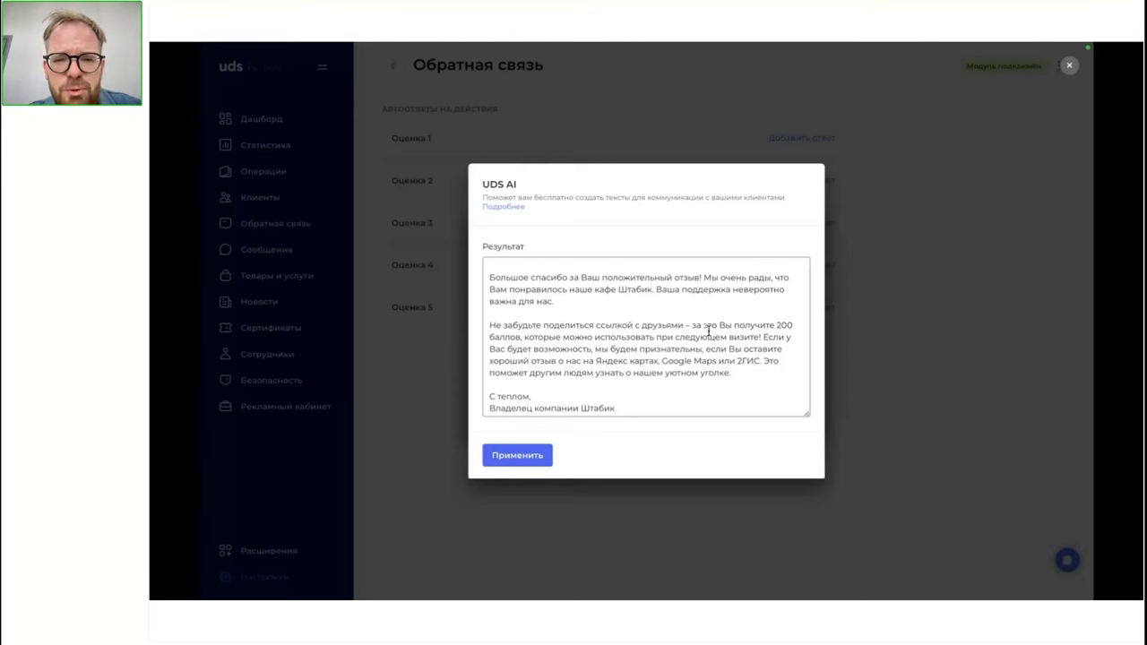
Insert an empty line above the sign-off "С теплом" in the generated rating 5 reply
{"action": "left_click", "coordinate": [703, 362]}
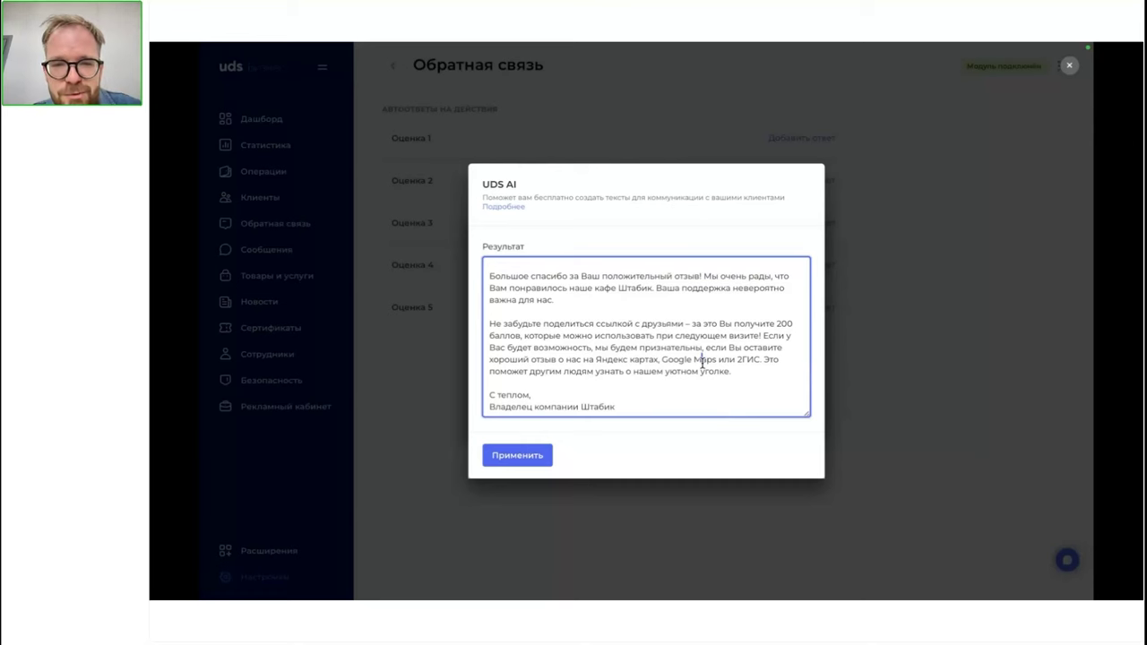
{"action": "left_click", "coordinate": [756, 369]}
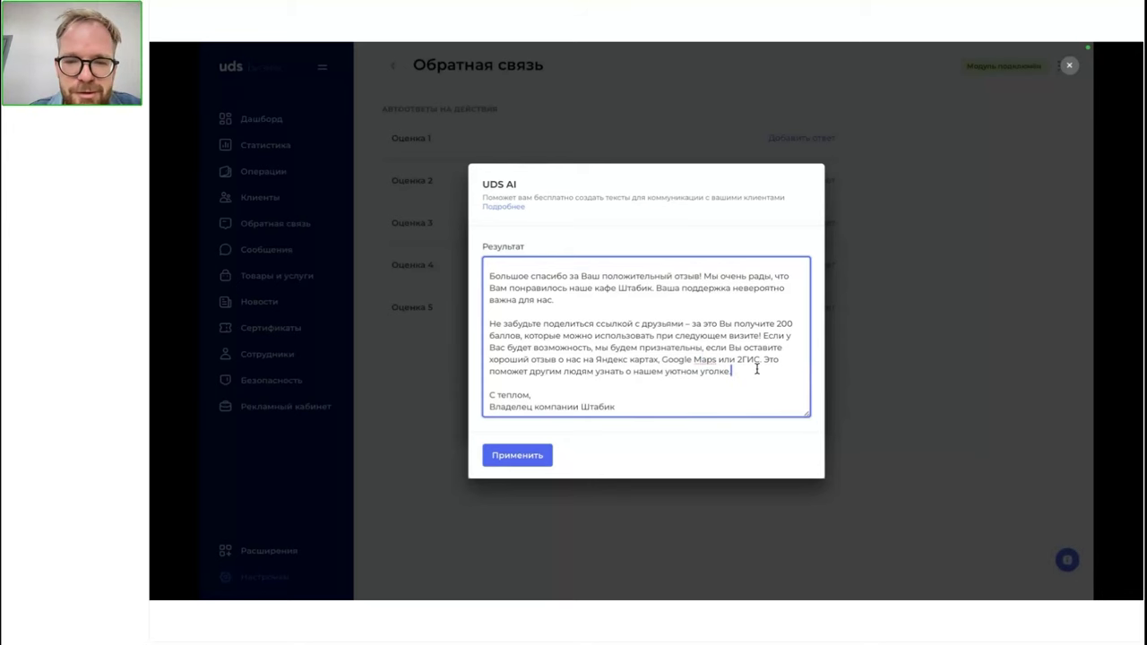
{"action": "key", "text": "Return"}
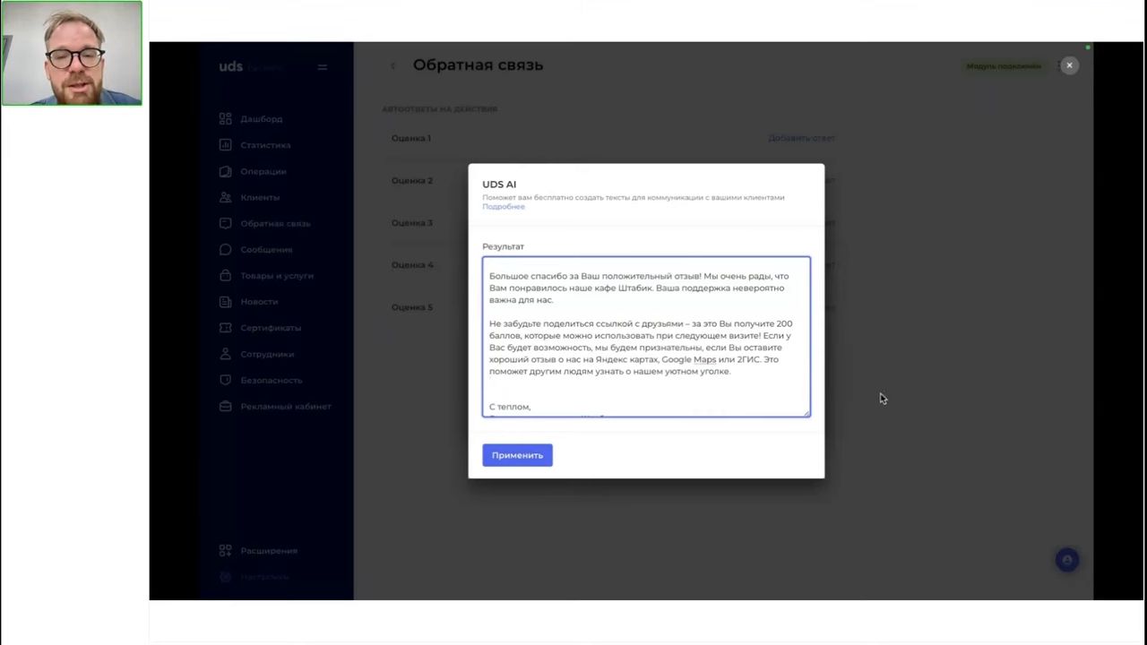
Clear the whole generated reply and close the rating 5 auto-reply without applying or saving it
{"action": "scroll", "coordinate": [696, 346], "scroll_direction": "down", "scroll_amount": 1}
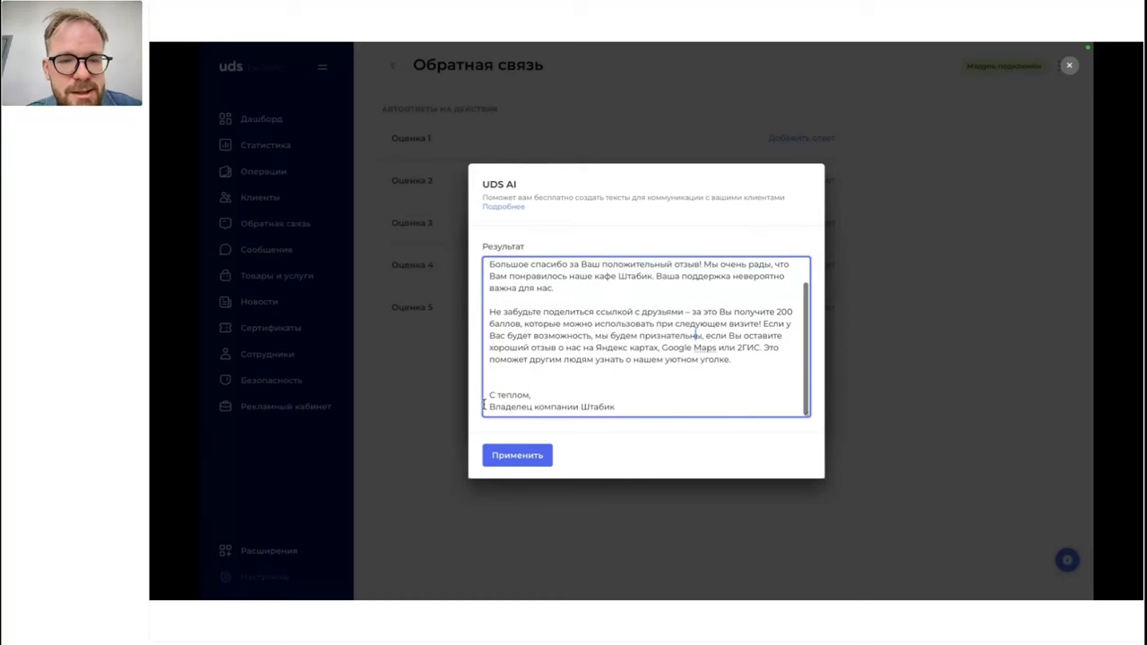
{"action": "key", "text": "ctrl+a"}
{"action": "key", "text": "BackSpace"}
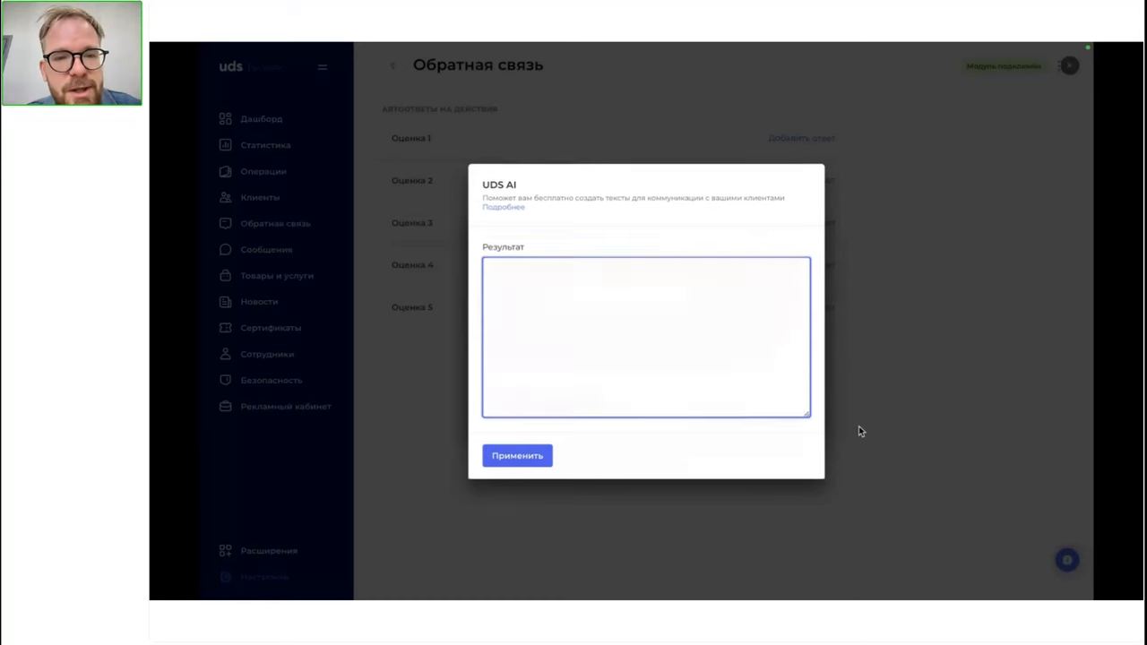
{"action": "left_click", "coordinate": [858, 431]}
{"action": "left_click", "coordinate": [789, 134]}
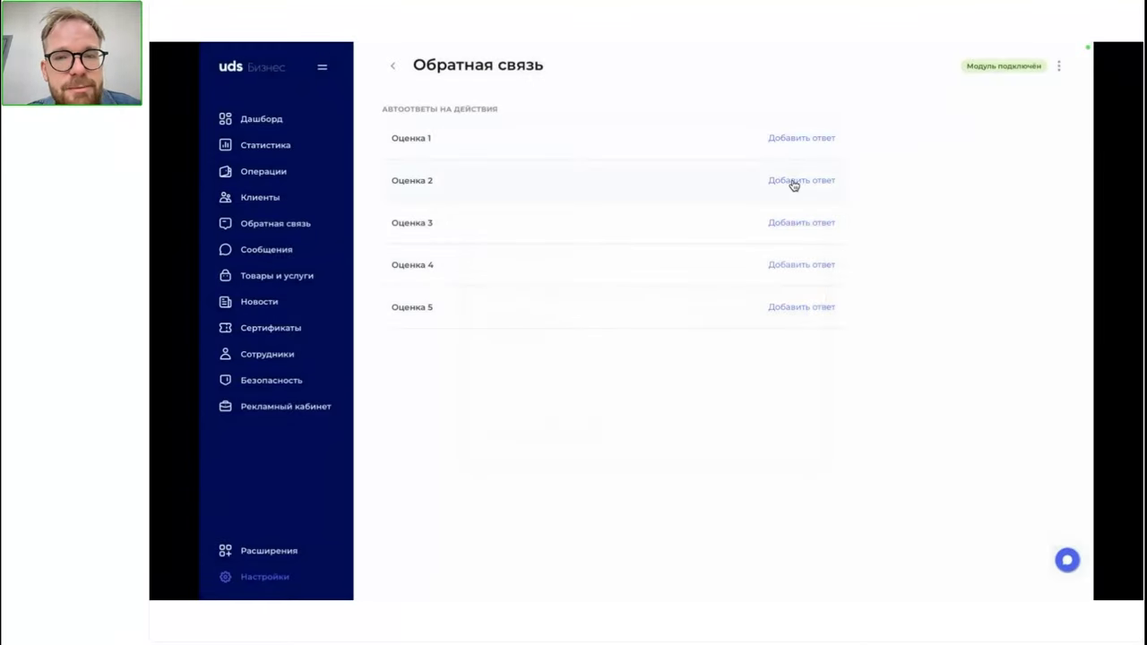
Open a new auto-reply for rating 3 and generate its text with UDS AI
{"action": "left_click", "coordinate": [796, 225]}
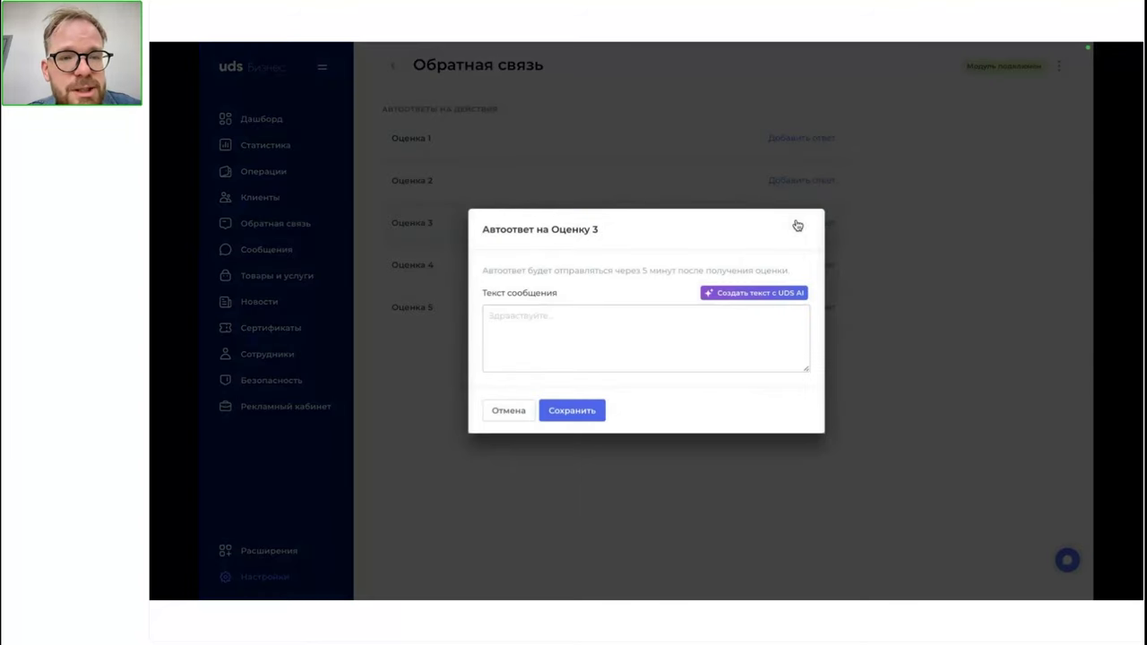
{"action": "left_click", "coordinate": [790, 292]}
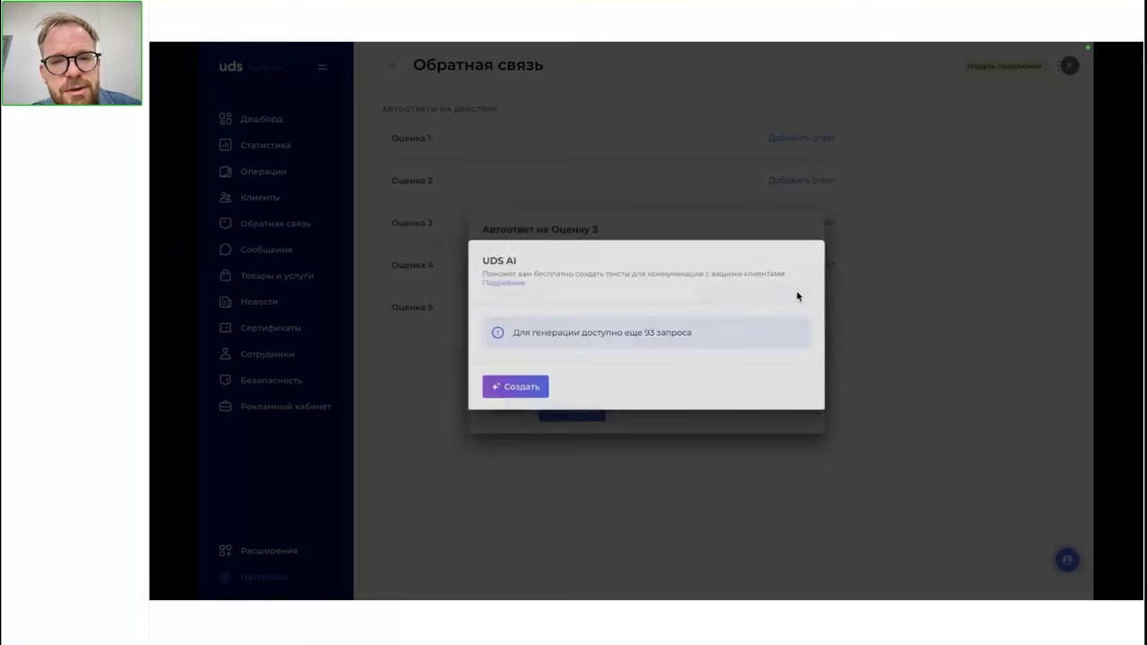
{"action": "left_click", "coordinate": [533, 380]}
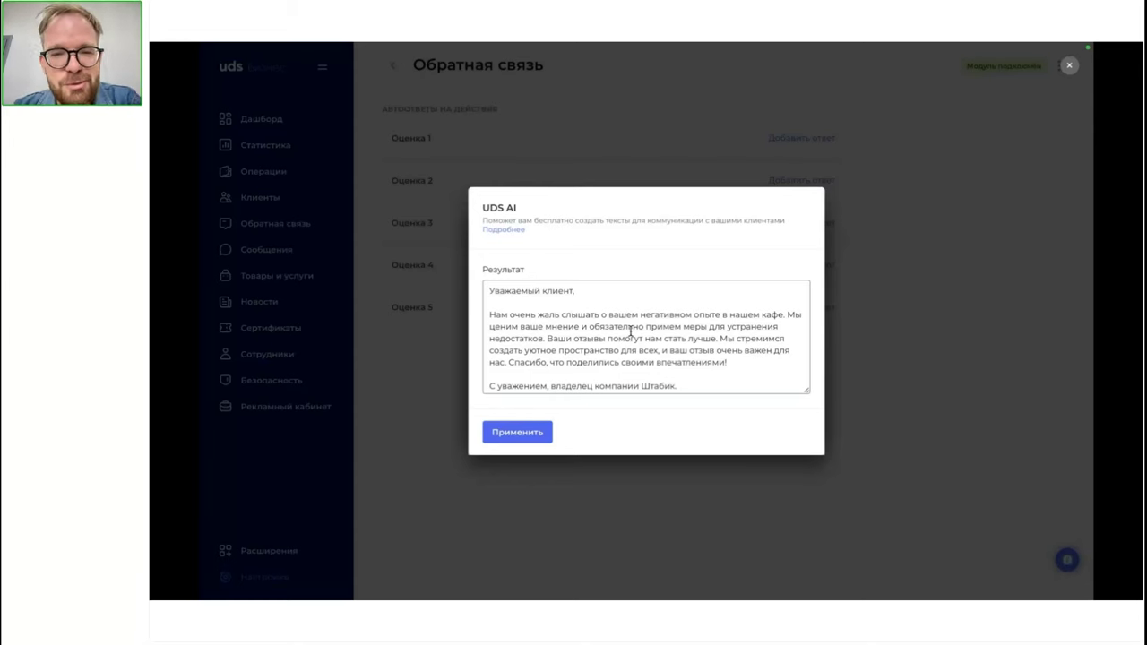
Discard the generated rating 3 reply, generate another version with UDS AI and read it
{"action": "left_click", "coordinate": [687, 498]}
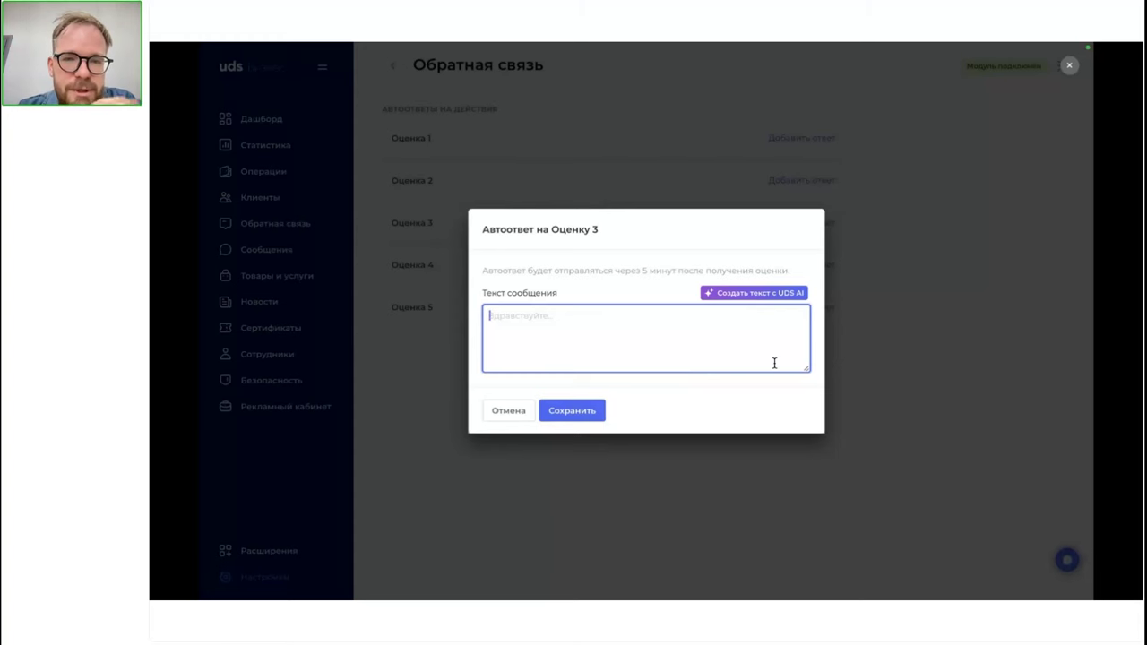
{"action": "left_click", "coordinate": [757, 293]}
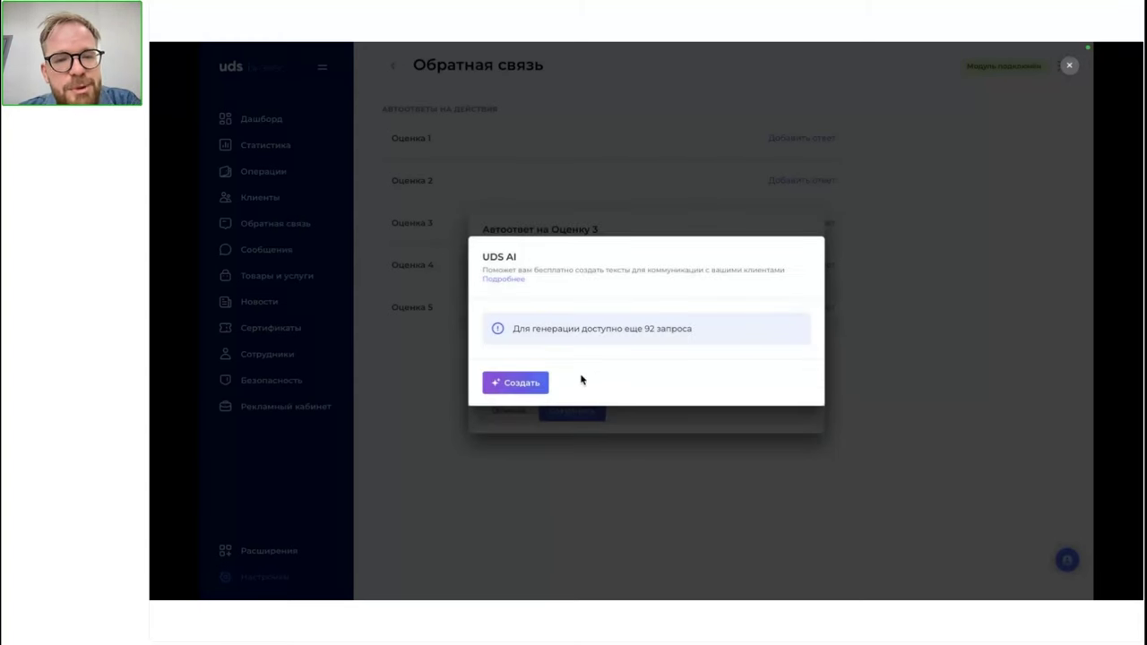
{"action": "left_click", "coordinate": [530, 386]}
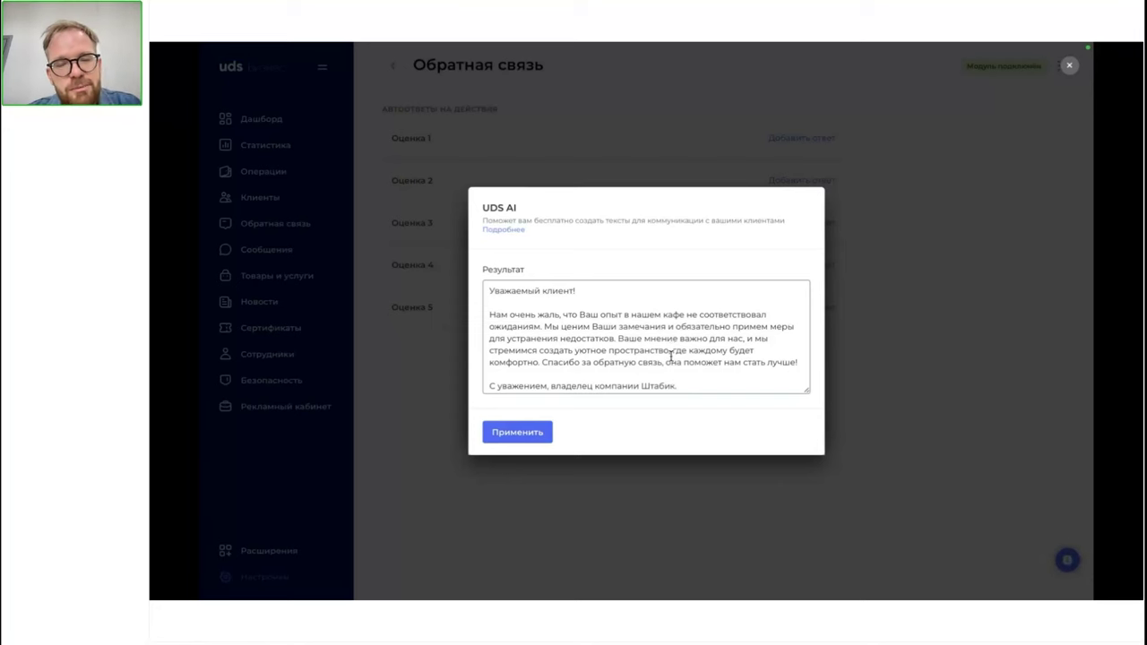
{"action": "scroll", "coordinate": [672, 354], "scroll_direction": "down", "scroll_amount": 1}
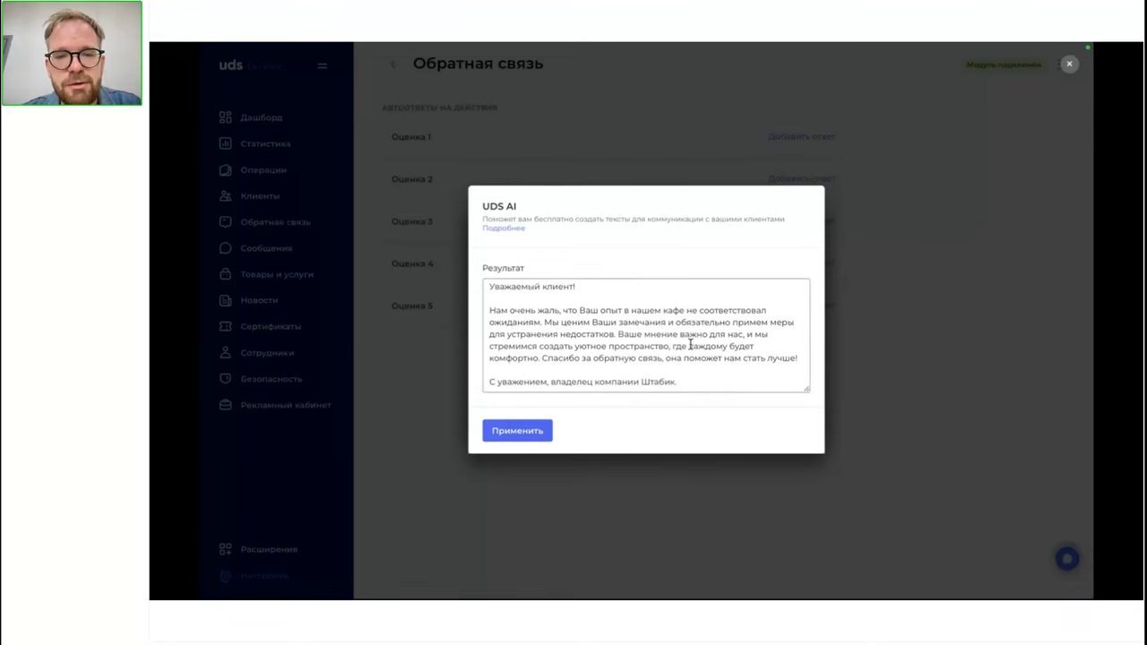
Close the generated rating 3 reply without applying it and open the loyalty programme's special conditions (Особые условия) in the settings
{"action": "left_click", "coordinate": [906, 131]}
{"action": "left_click", "coordinate": [907, 136]}
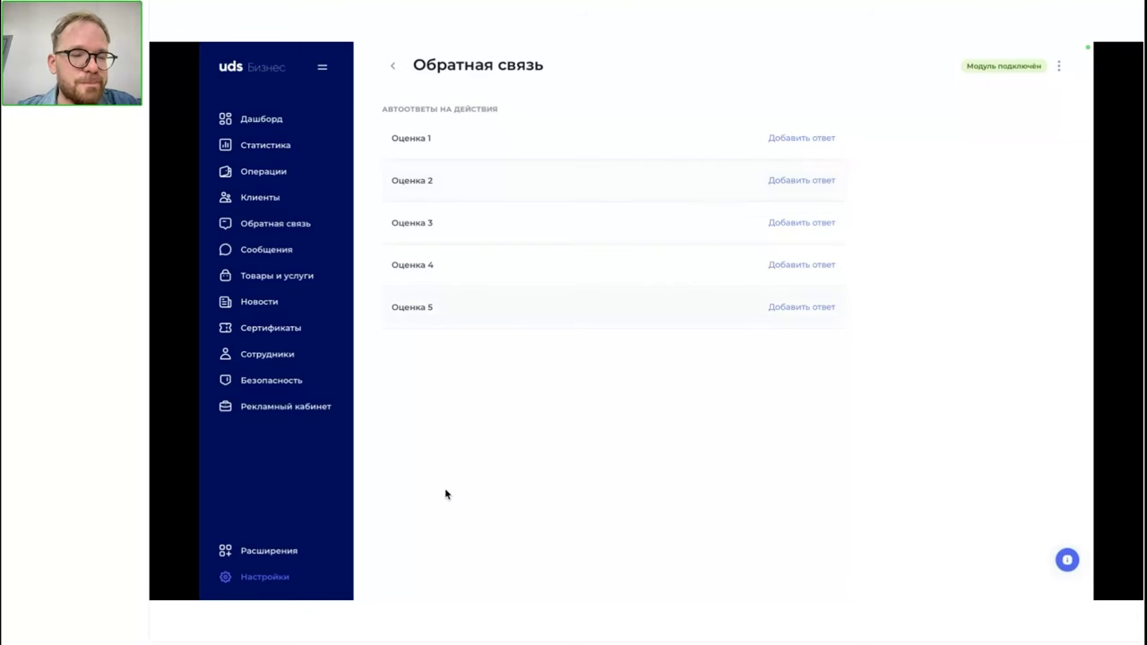
{"action": "left_click", "coordinate": [281, 584]}
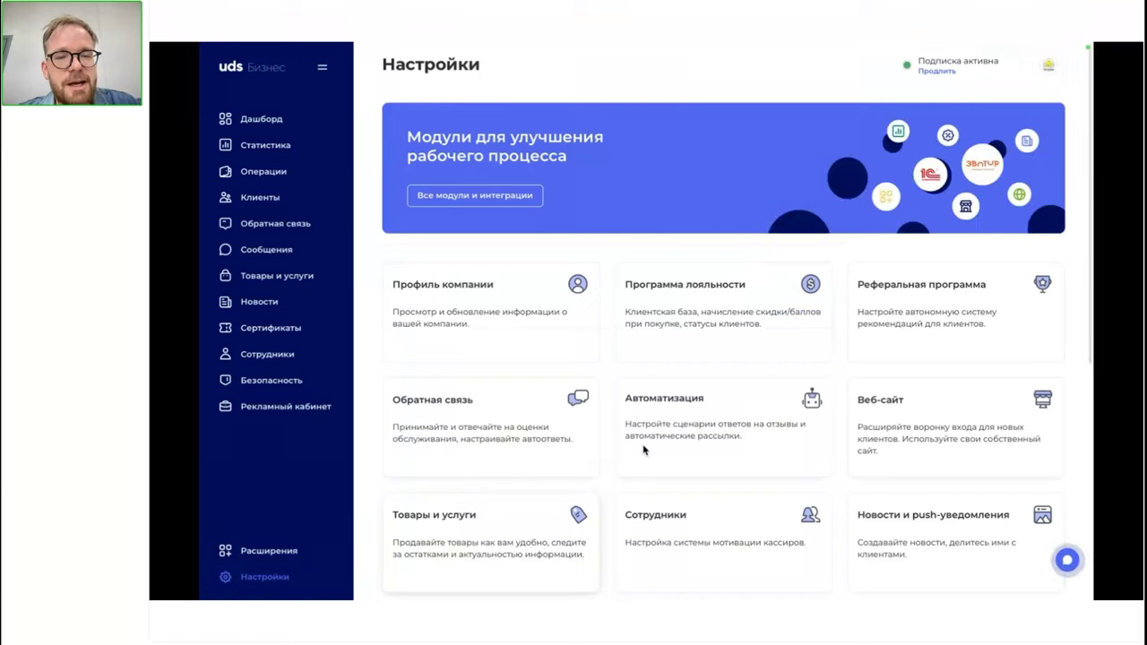
{"action": "scroll", "coordinate": [670, 428], "scroll_direction": "down", "scroll_amount": 1}
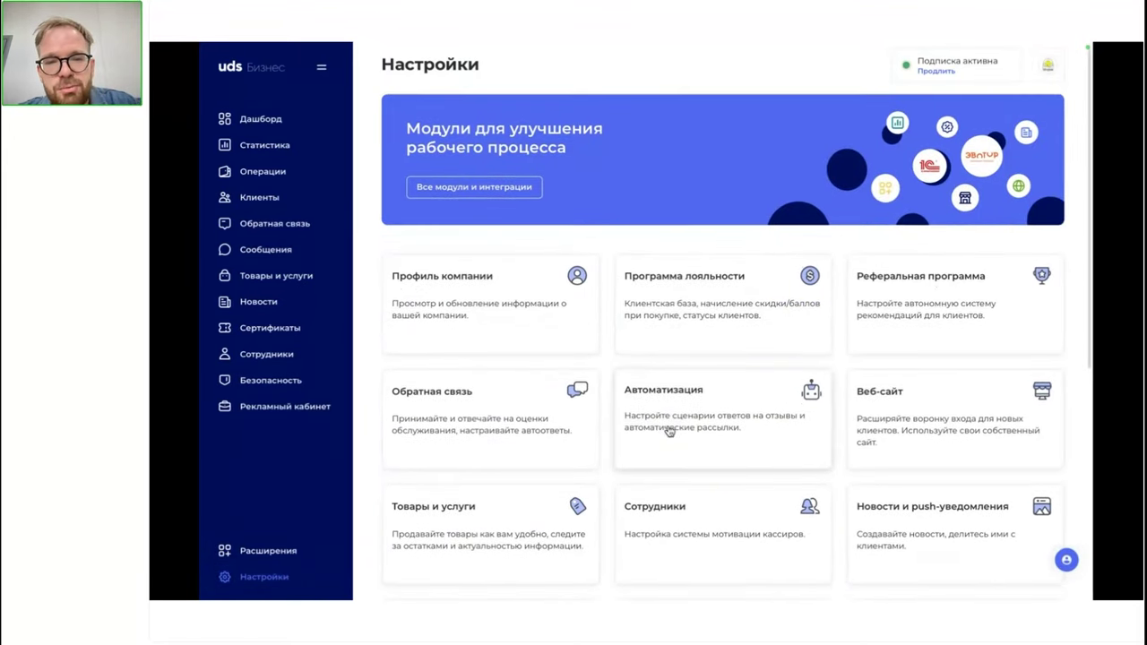
{"action": "left_click", "coordinate": [704, 332]}
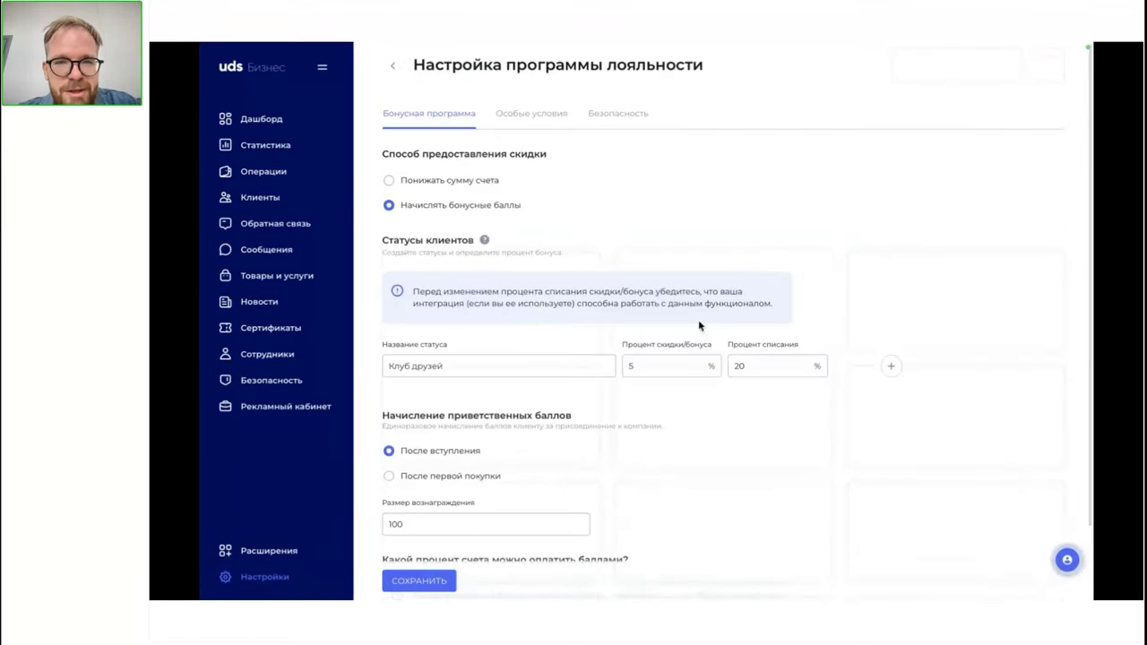
{"action": "left_click", "coordinate": [550, 122]}
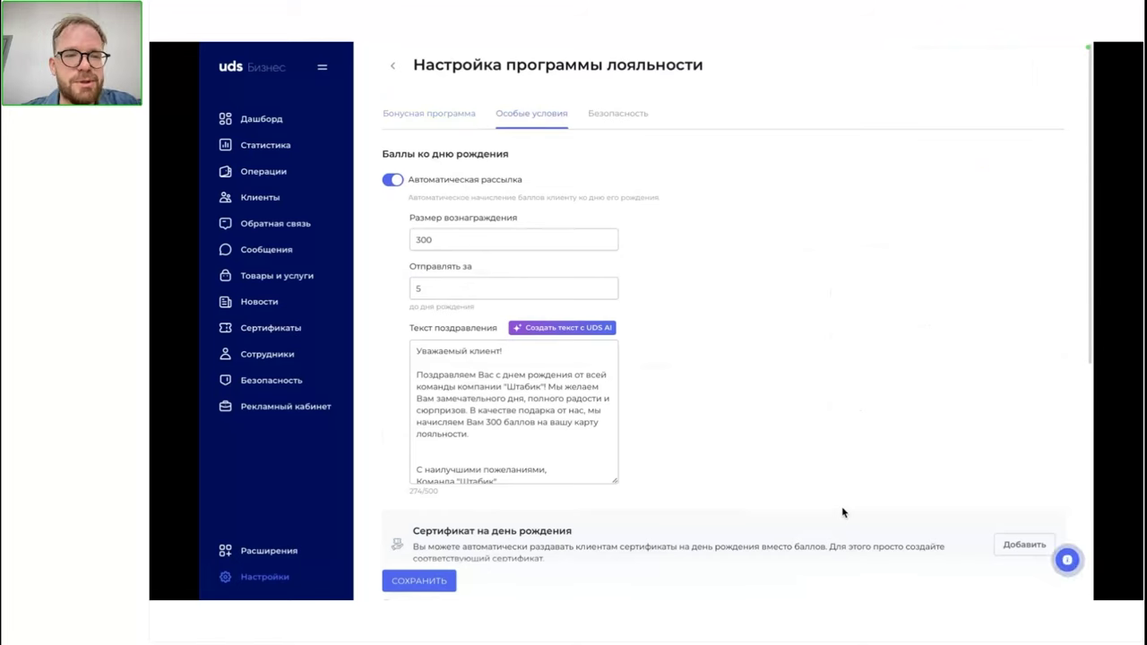
Generate a new birthday greeting text with UDS AI for the automatic birthday points mailing
{"action": "scroll", "coordinate": [747, 445], "scroll_direction": "down", "scroll_amount": 2}
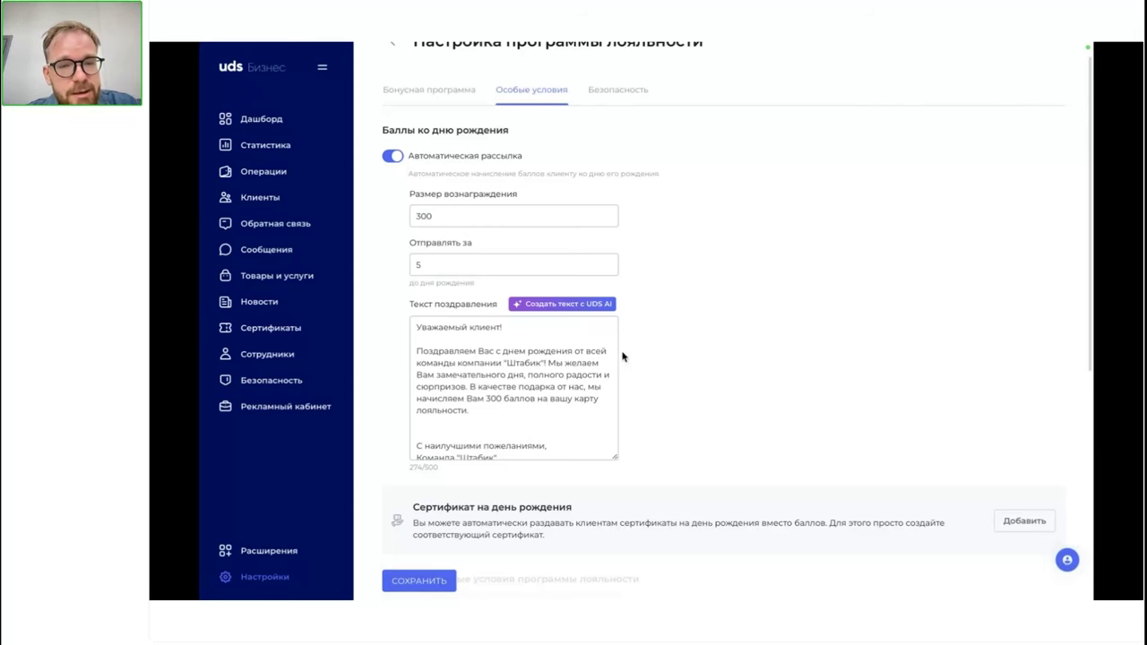
{"action": "left_click", "coordinate": [560, 308]}
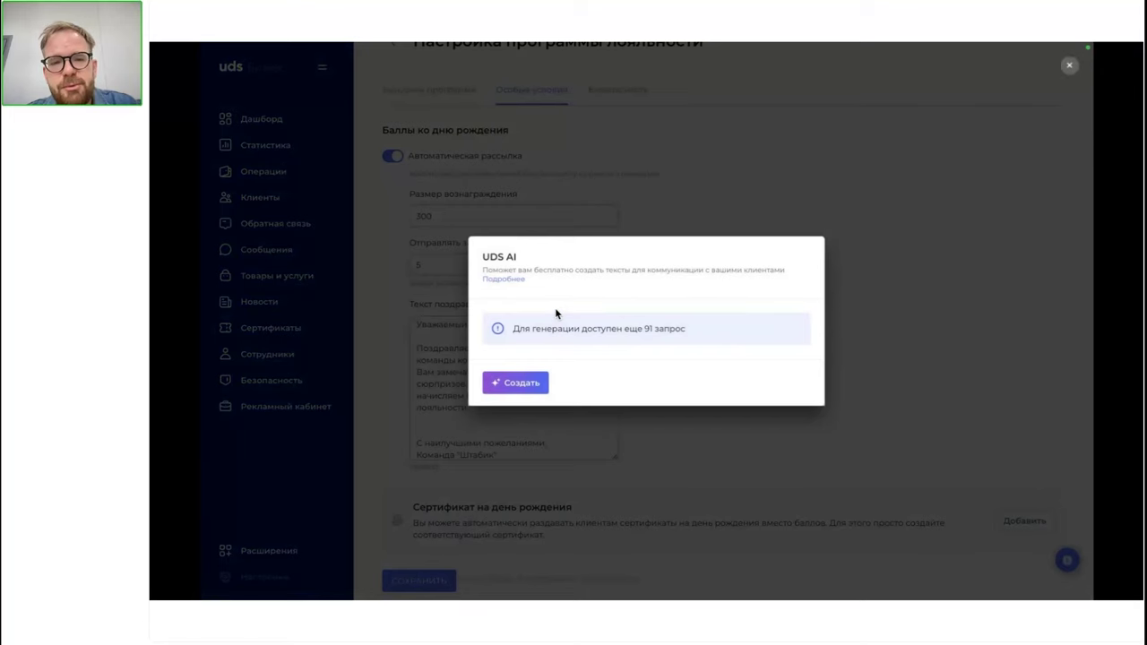
{"action": "left_click", "coordinate": [585, 205]}
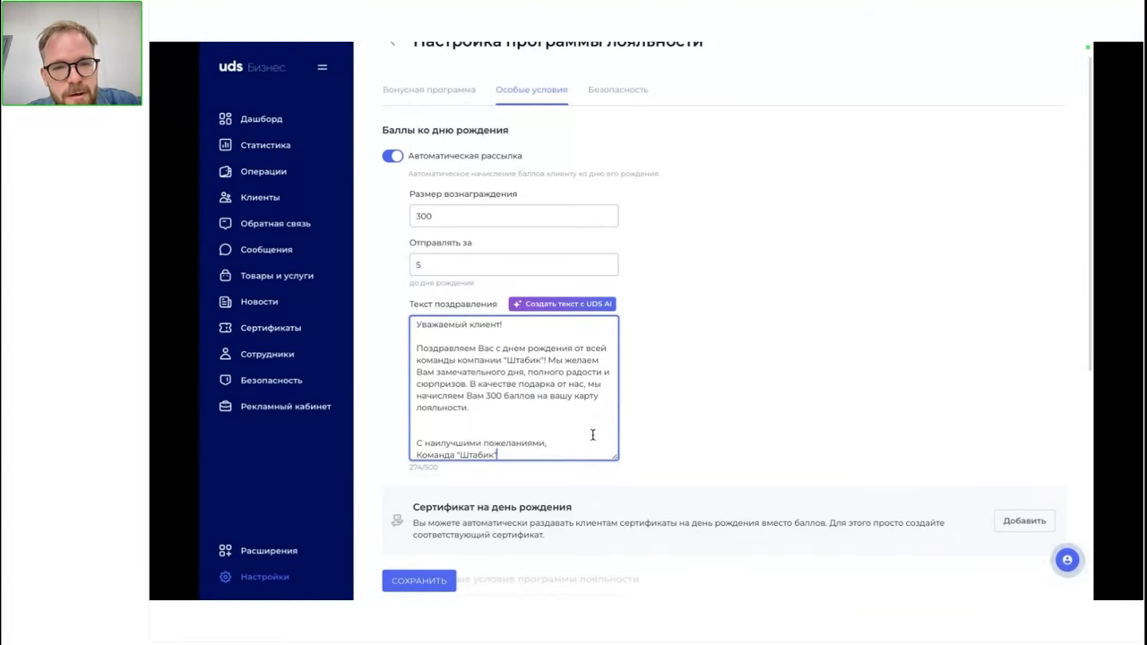
{"action": "left_click", "coordinate": [604, 306]}
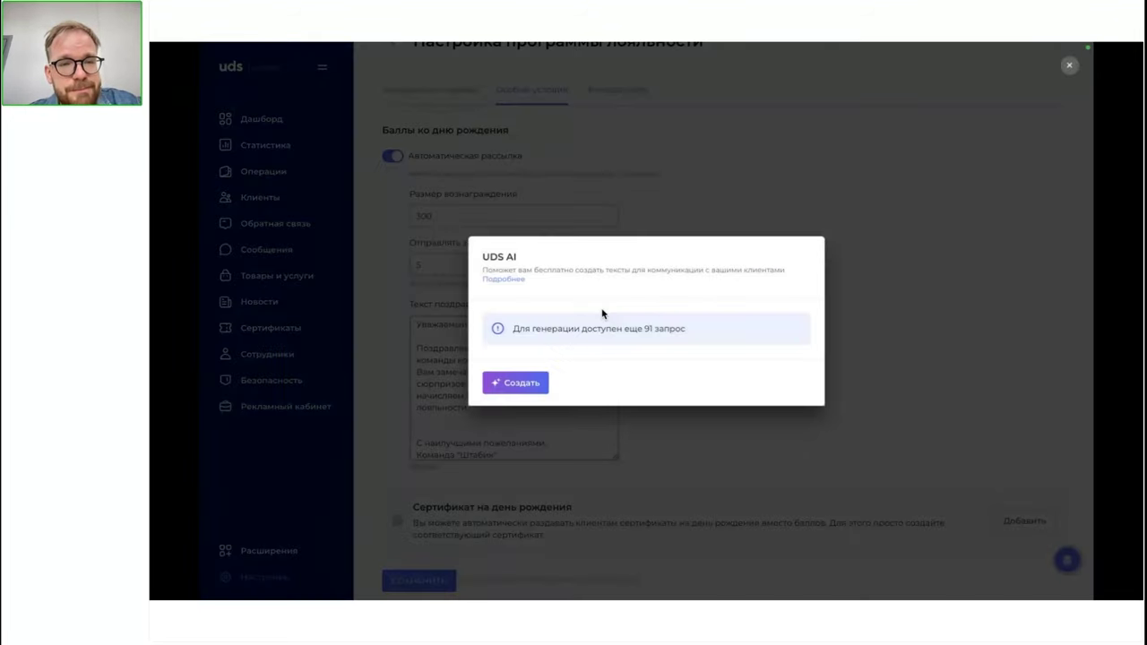
{"action": "left_click", "coordinate": [523, 380]}
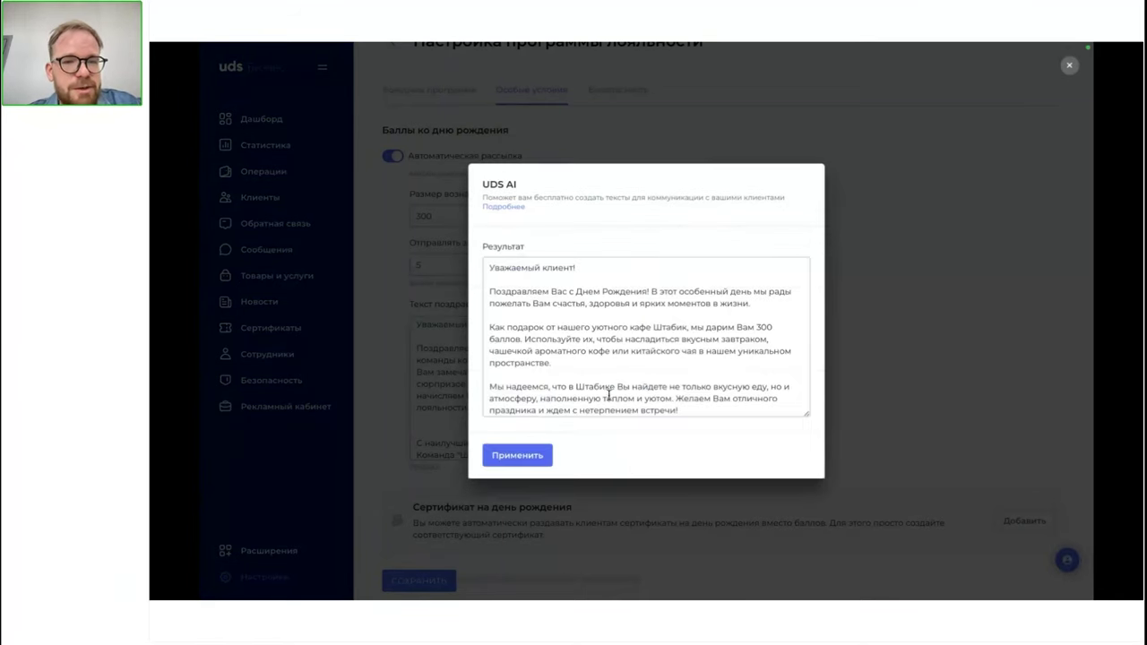
Read the generated birthday greeting through to its sign-off and close it without applying it
{"action": "scroll", "coordinate": [605, 385], "scroll_direction": "down", "scroll_amount": 1}
{"action": "scroll", "coordinate": [606, 383], "scroll_direction": "up", "scroll_amount": 1}
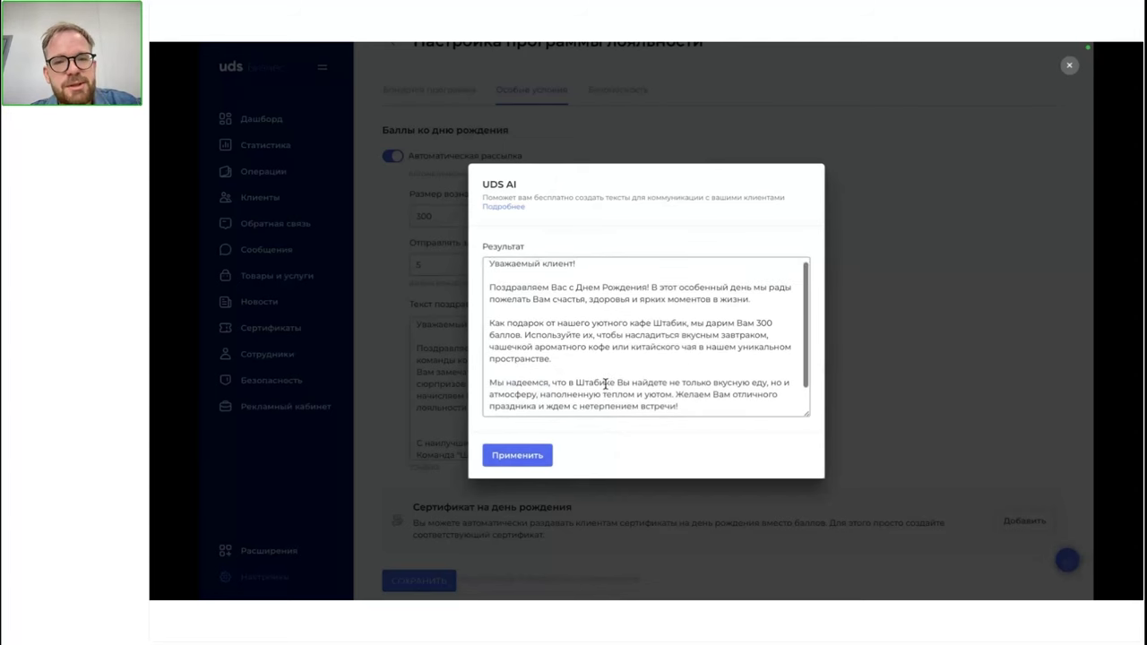
{"action": "scroll", "coordinate": [606, 384], "scroll_direction": "down", "scroll_amount": 1}
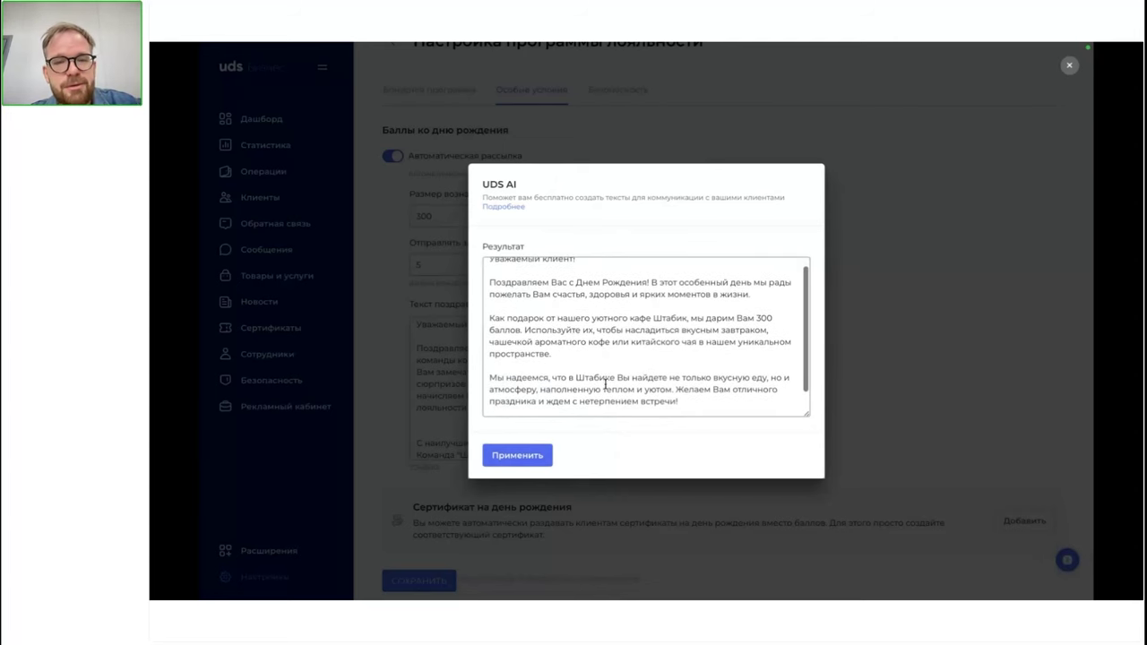
{"action": "scroll", "coordinate": [605, 383], "scroll_direction": "up", "scroll_amount": 1}
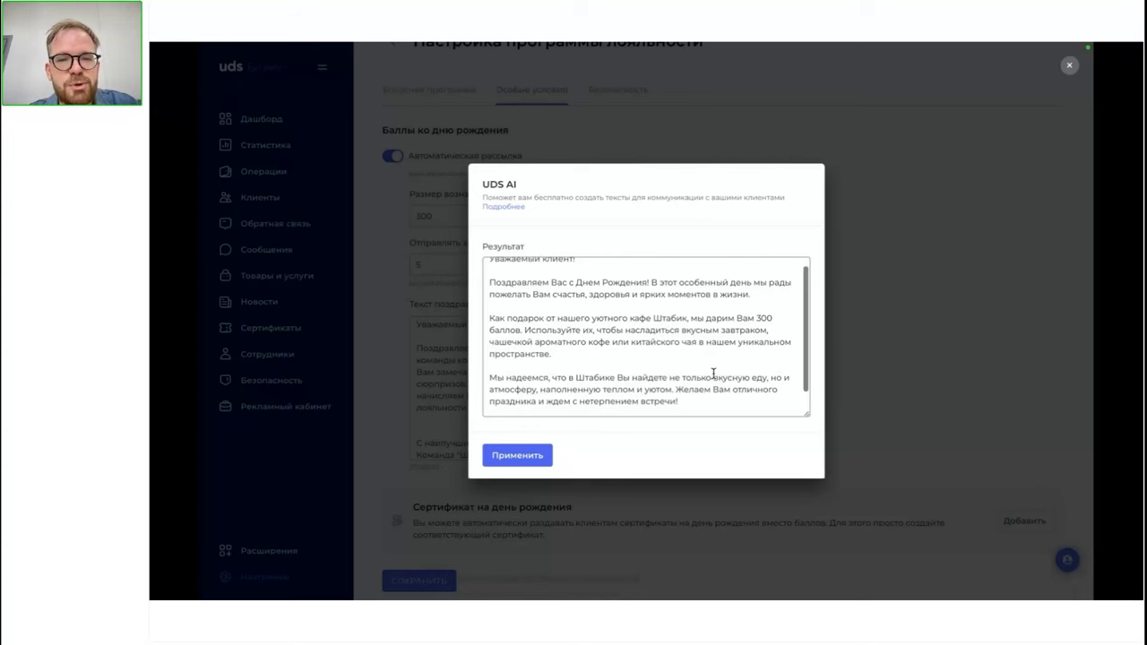
{"action": "scroll", "coordinate": [713, 374], "scroll_direction": "down", "scroll_amount": 2}
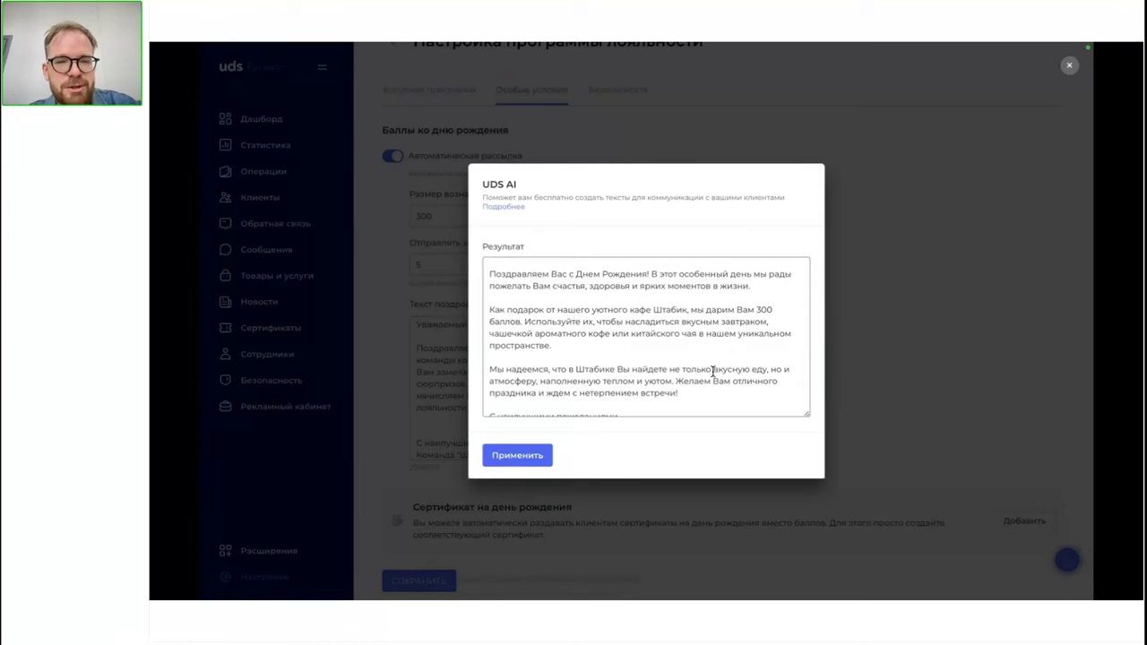
{"action": "scroll", "coordinate": [713, 373], "scroll_direction": "down", "scroll_amount": 1}
{"action": "scroll", "coordinate": [713, 374], "scroll_direction": "down", "scroll_amount": 1}
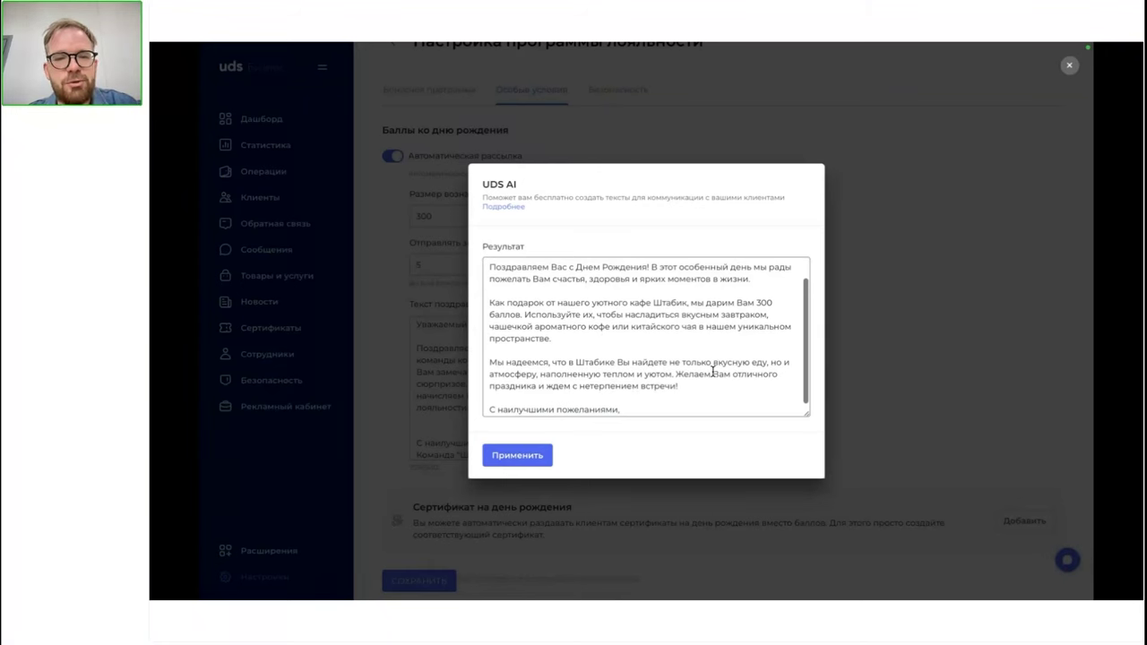
{"action": "scroll", "coordinate": [713, 374], "scroll_direction": "up", "scroll_amount": 1}
{"action": "scroll", "coordinate": [713, 374], "scroll_direction": "down", "scroll_amount": 1}
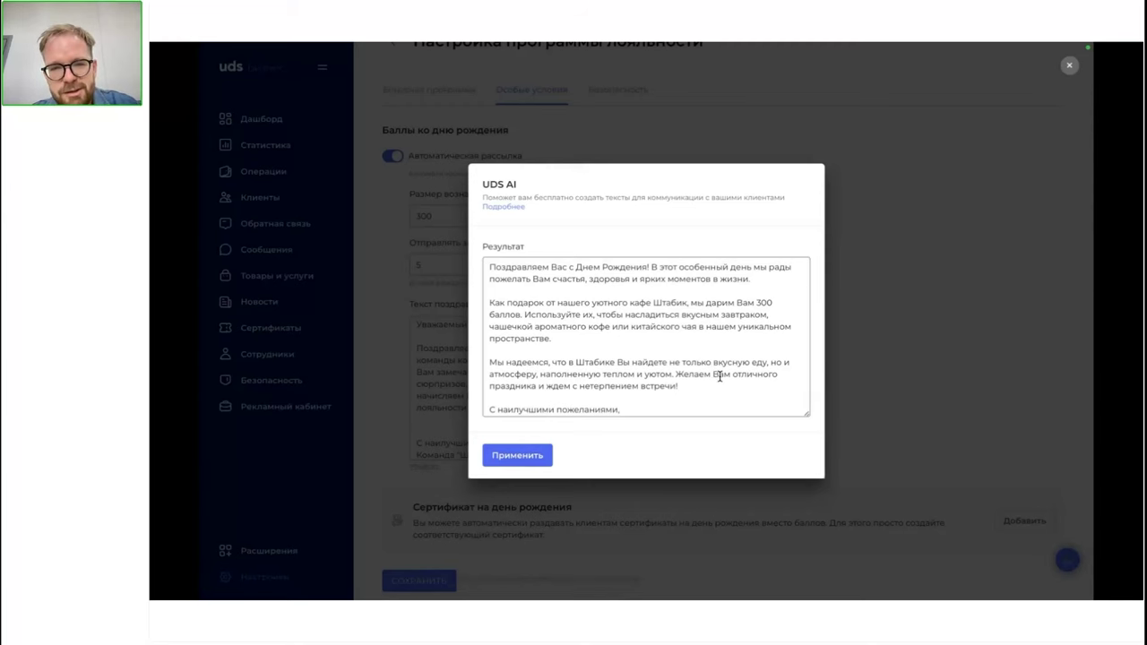
{"action": "scroll", "coordinate": [716, 375], "scroll_direction": "up", "scroll_amount": 1}
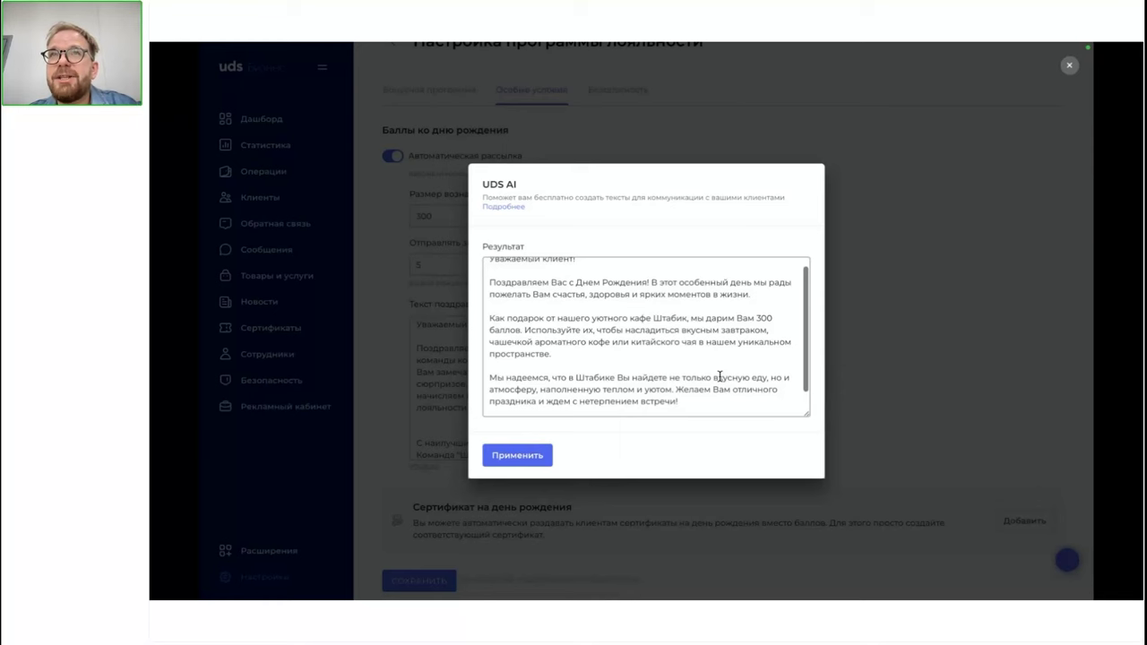
{"action": "scroll", "coordinate": [719, 376], "scroll_direction": "down", "scroll_amount": 1}
{"action": "scroll", "coordinate": [718, 377], "scroll_direction": "up", "scroll_amount": 2}
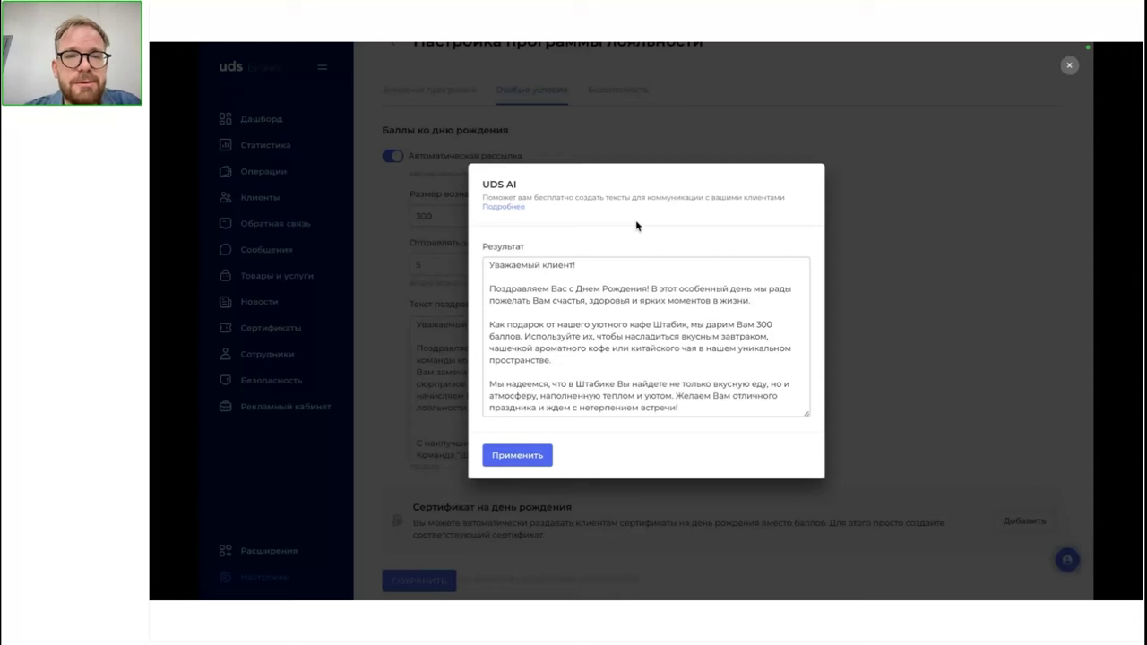
{"action": "mouse_move", "coordinate": [640, 46]}
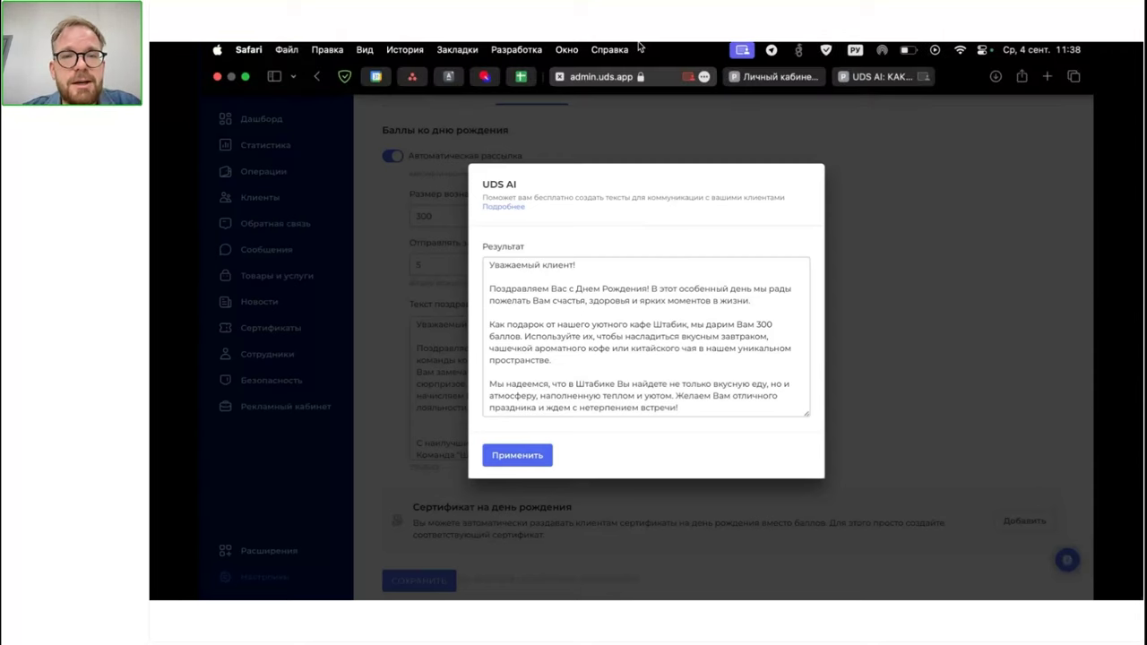
{"action": "left_click", "coordinate": [756, 118]}
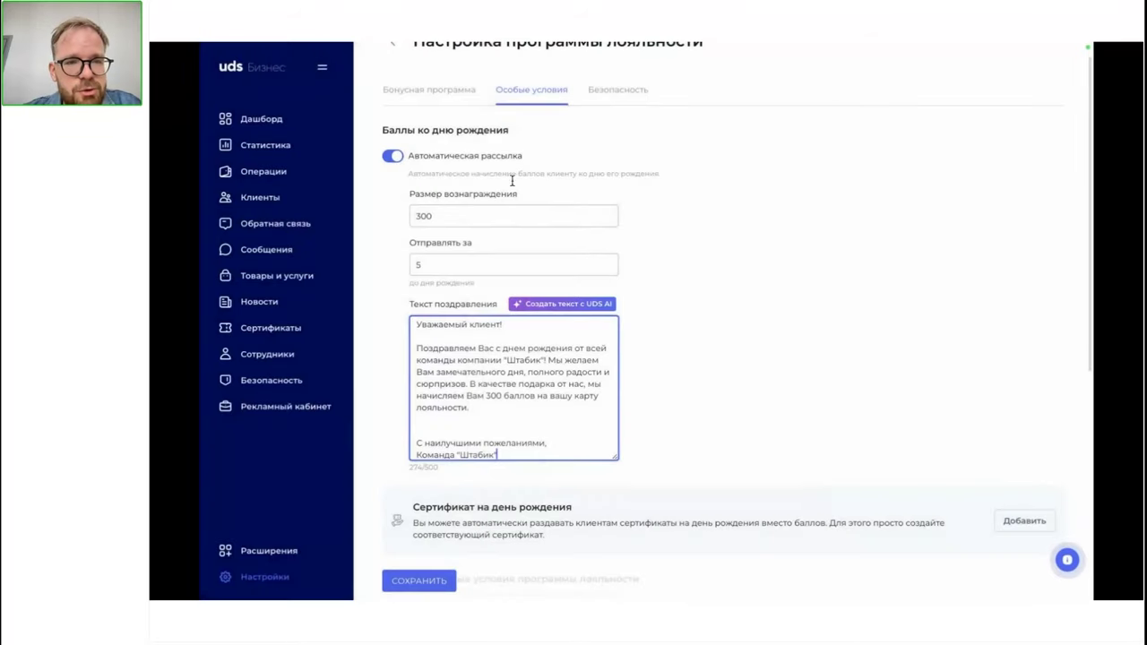
Open the birthday certificate creation form, examine its fields down to the greeting text, and return without issuing a certificate
{"action": "scroll", "coordinate": [571, 332], "scroll_direction": "down", "scroll_amount": 5}
{"action": "scroll", "coordinate": [514, 185], "scroll_direction": "down", "scroll_amount": 2}
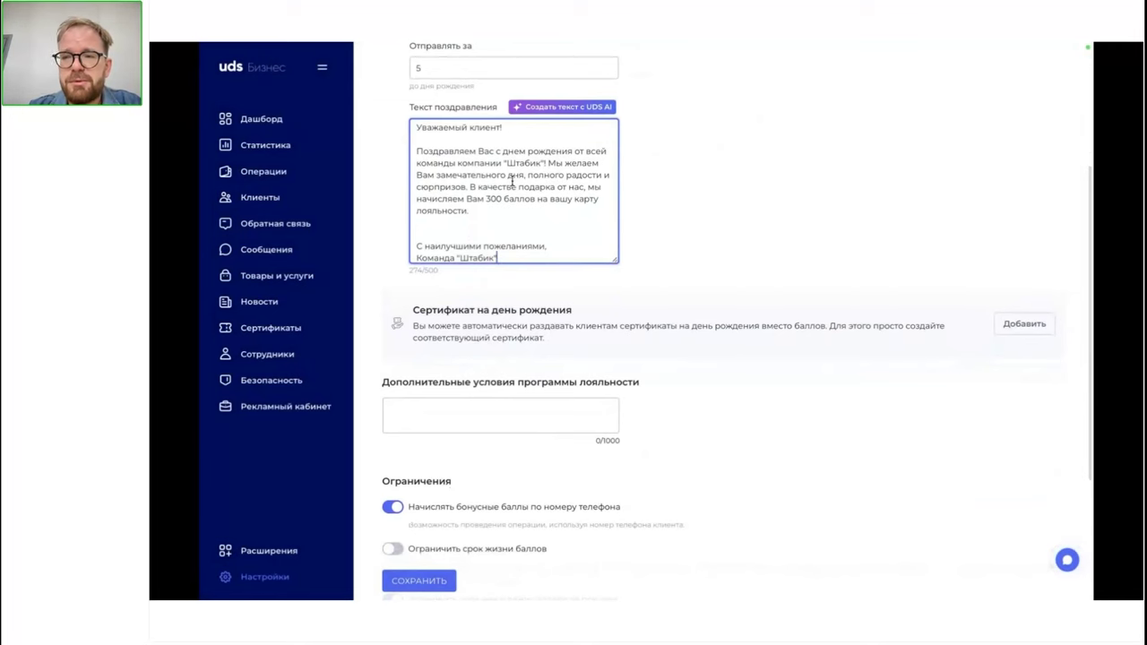
{"action": "left_click", "coordinate": [1014, 325]}
{"action": "scroll", "coordinate": [1016, 331], "scroll_direction": "down", "scroll_amount": 5}
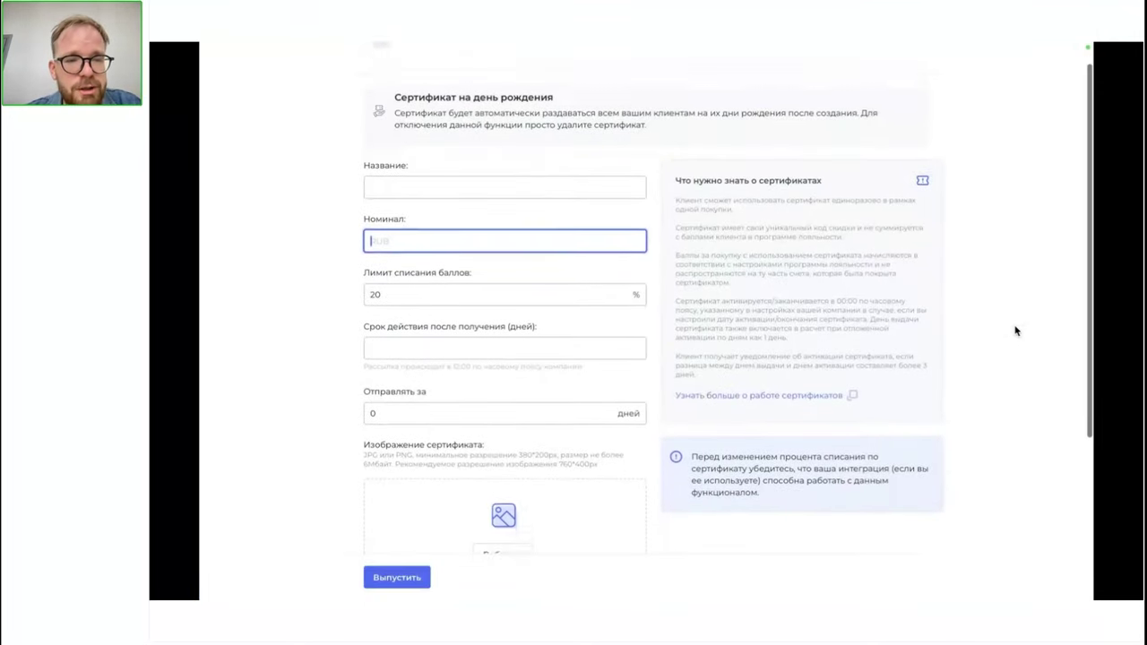
{"action": "left_click", "coordinate": [608, 428]}
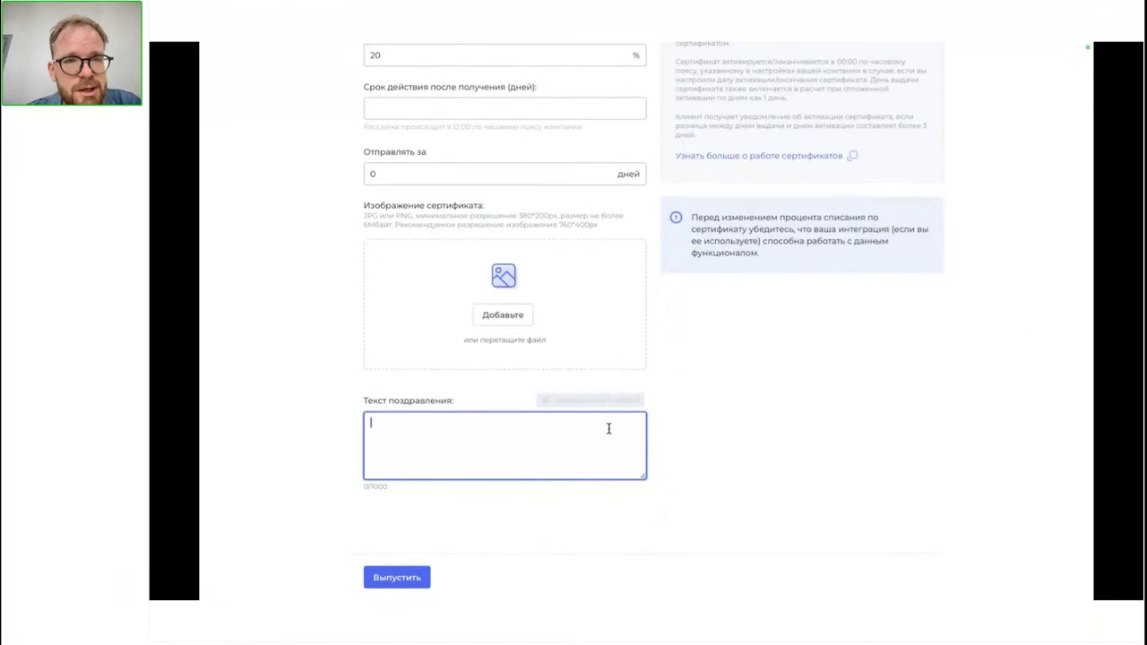
{"action": "scroll", "coordinate": [608, 428], "scroll_direction": "up", "scroll_amount": 5}
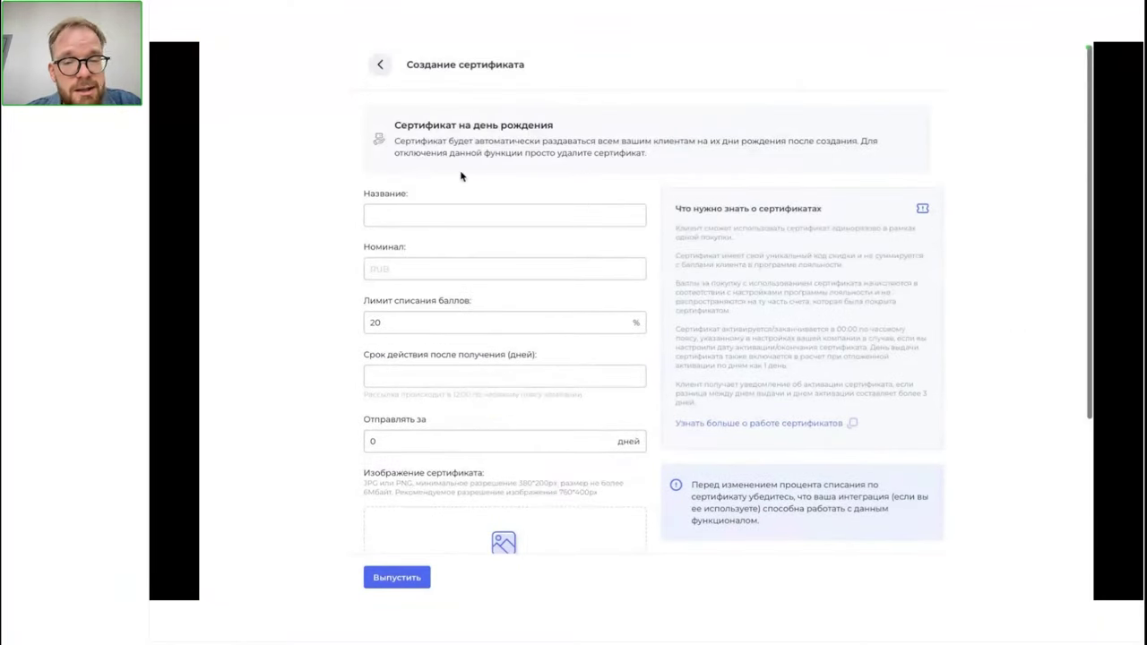
{"action": "left_click", "coordinate": [388, 75]}
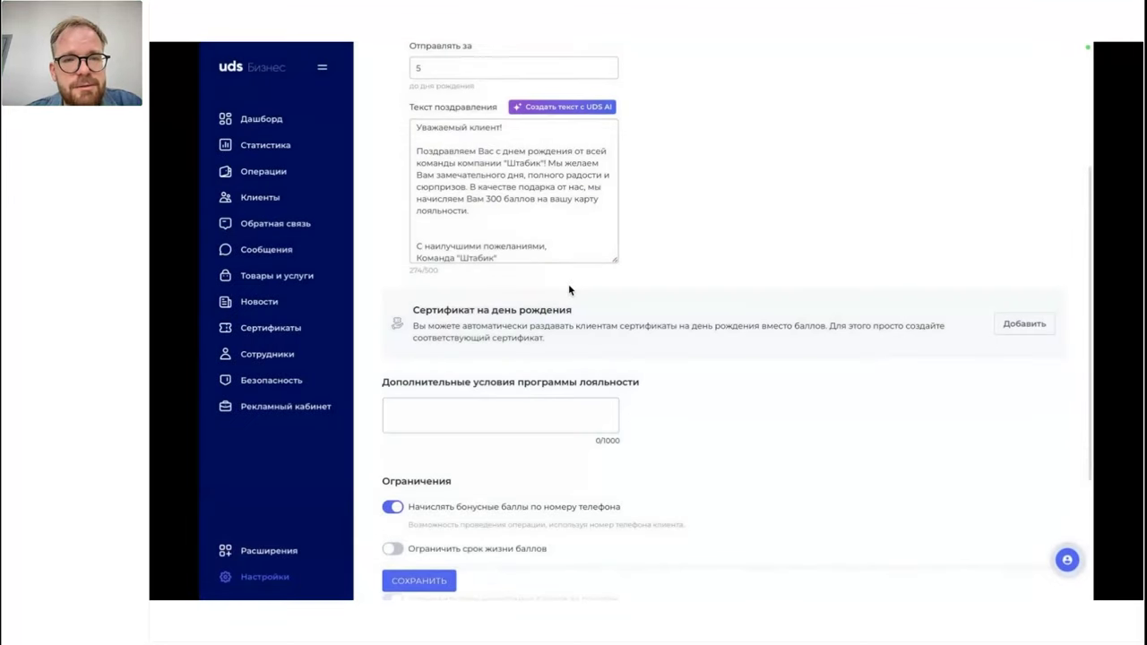
{"action": "scroll", "coordinate": [568, 285], "scroll_direction": "up", "scroll_amount": 3}
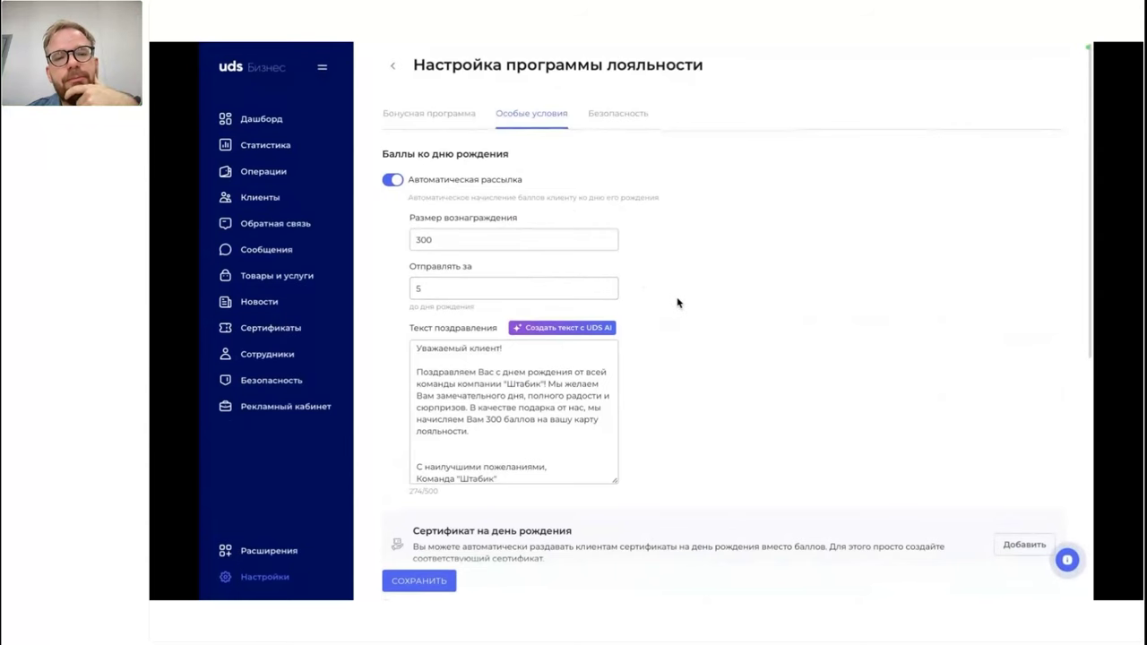
{"action": "scroll", "coordinate": [678, 303], "scroll_direction": "down", "scroll_amount": 1}
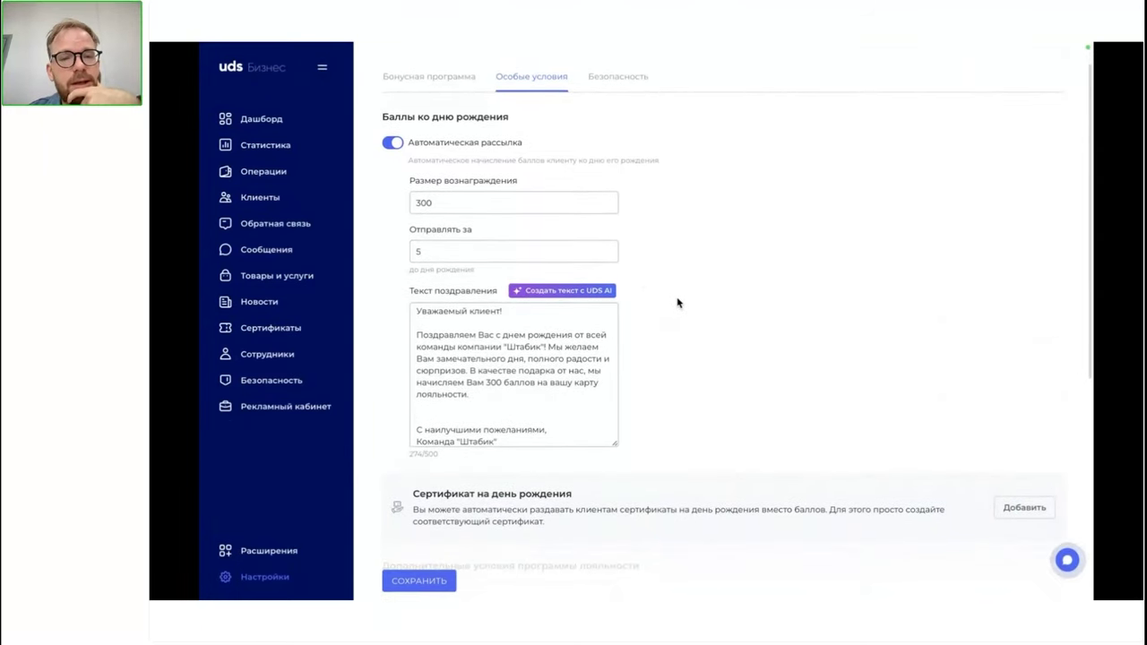
{"action": "scroll", "coordinate": [677, 302], "scroll_direction": "down", "scroll_amount": 1}
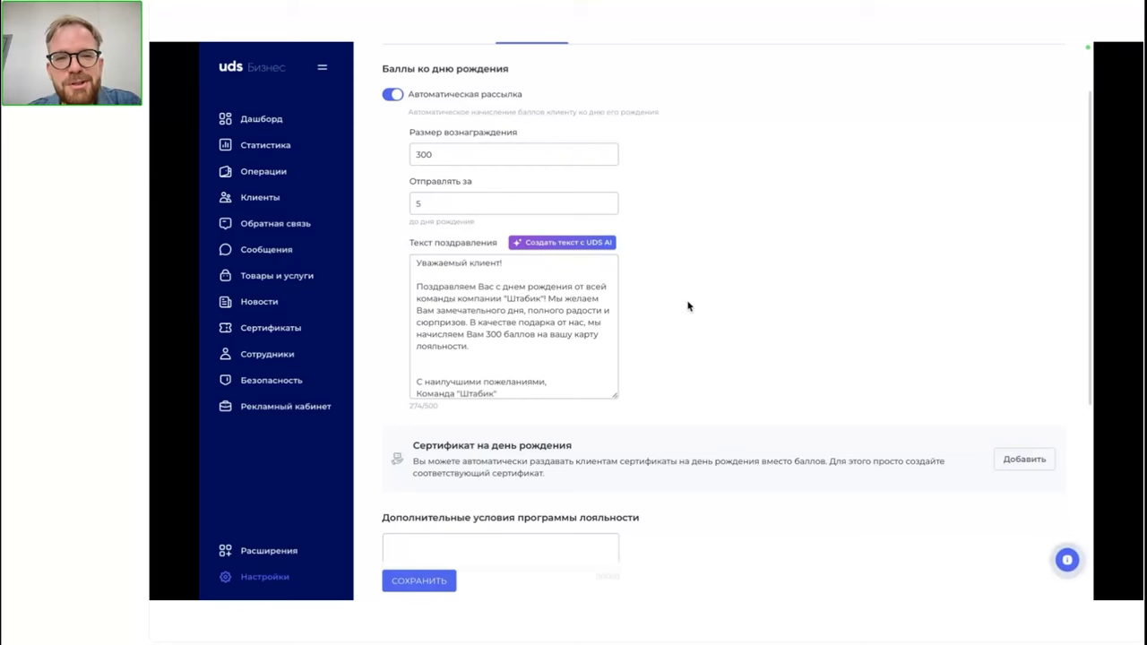
{"action": "scroll", "coordinate": [689, 307], "scroll_direction": "up", "scroll_amount": 2}
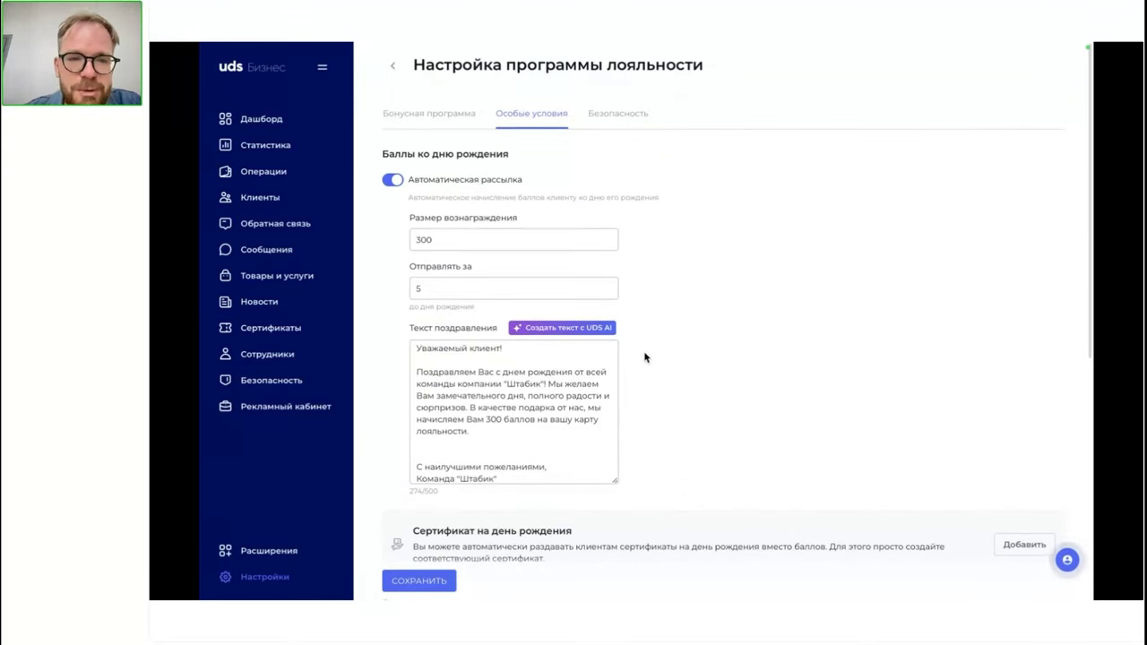
Open the system settings, look through the available system languages and close the list without choosing another one
{"action": "left_click", "coordinate": [285, 582]}
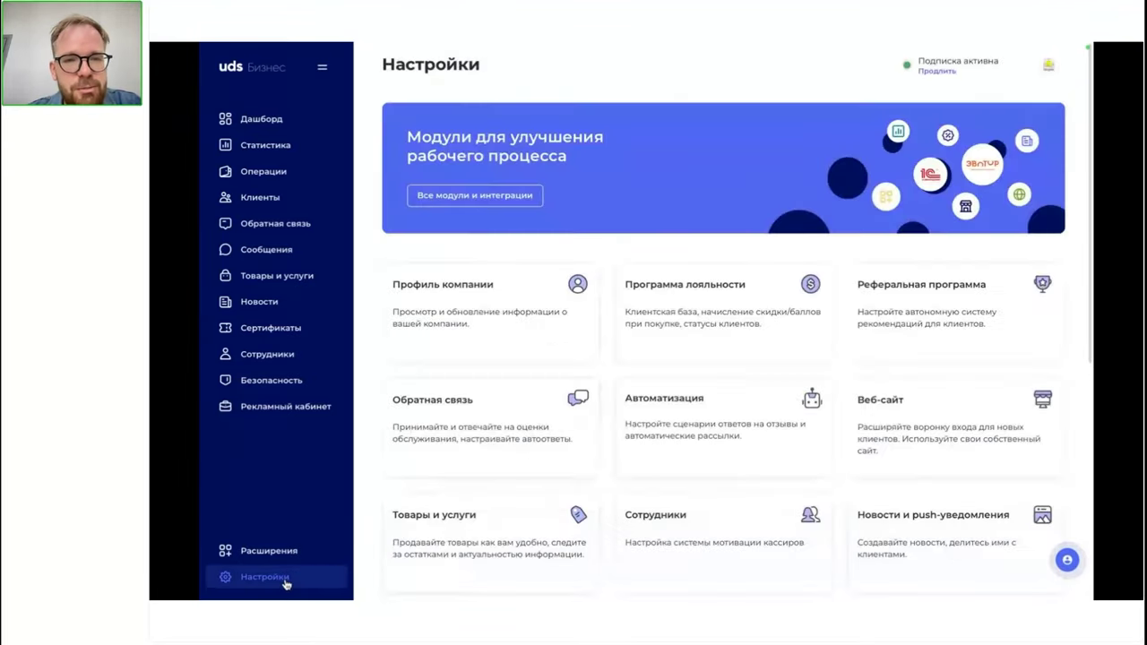
{"action": "scroll", "coordinate": [574, 435], "scroll_direction": "down", "scroll_amount": 5}
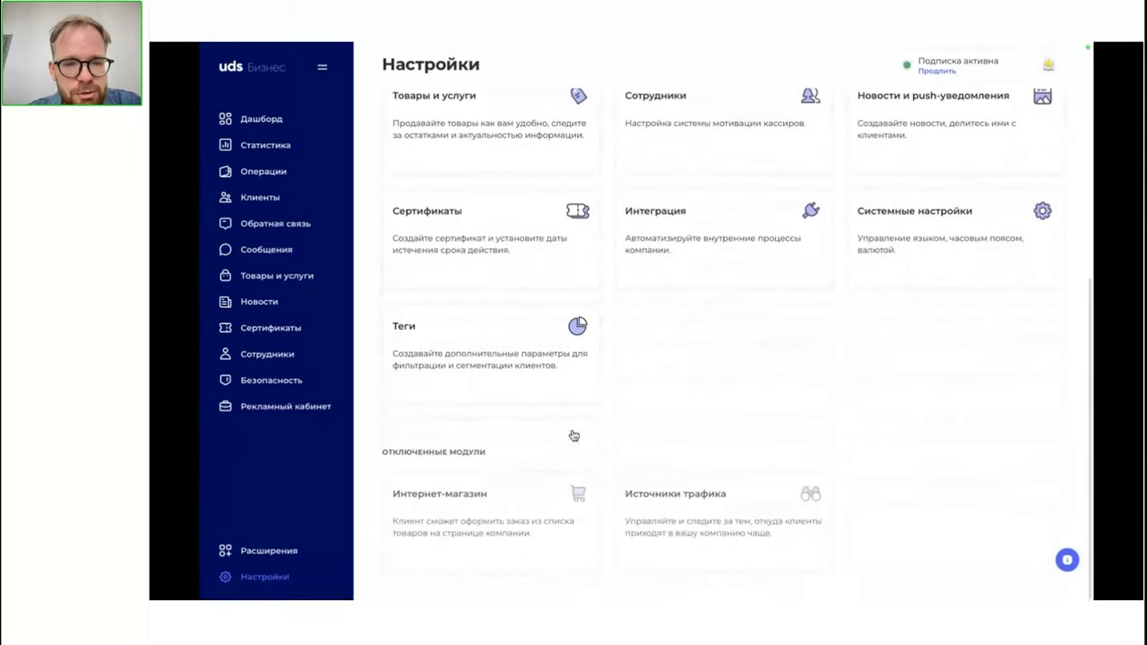
{"action": "left_click", "coordinate": [926, 232]}
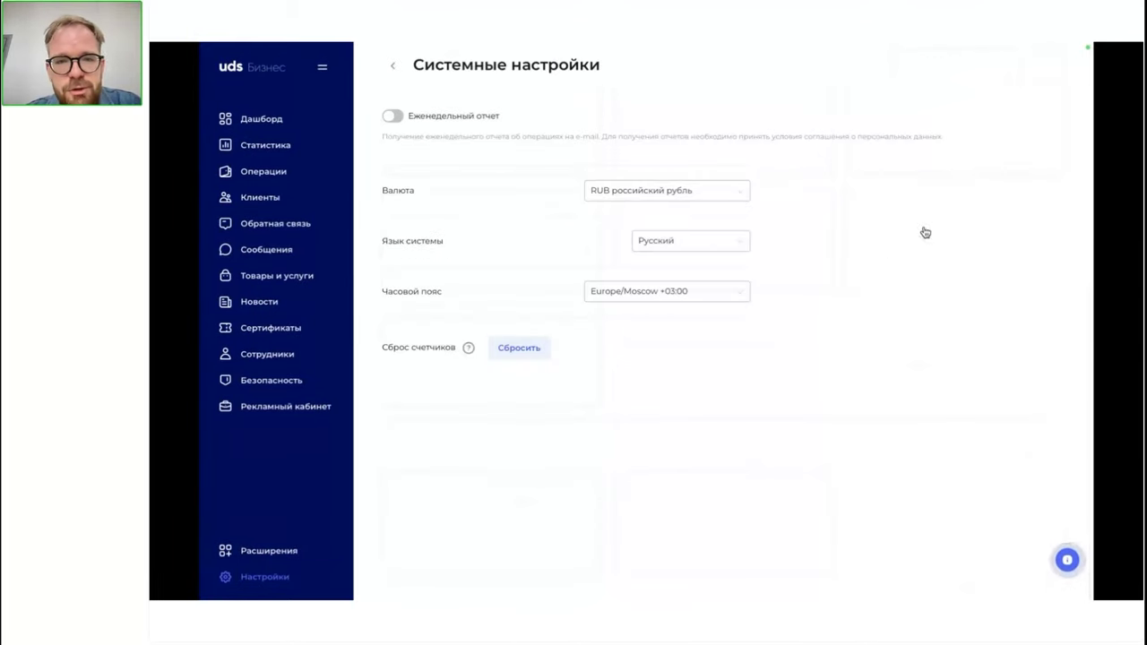
{"action": "left_click", "coordinate": [737, 252]}
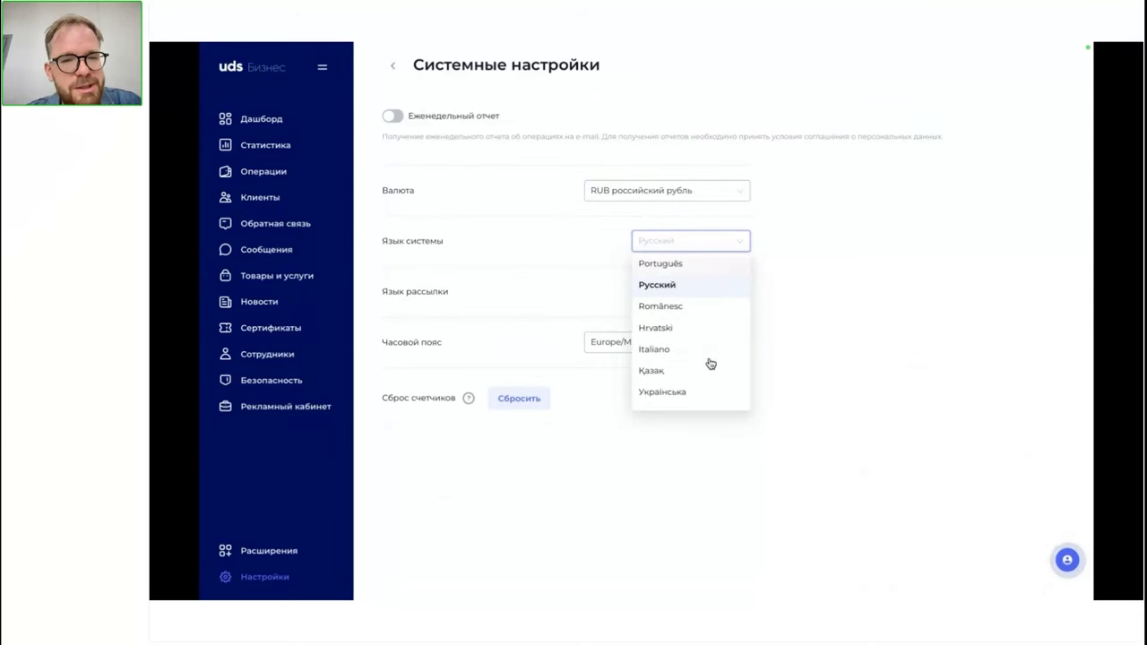
{"action": "scroll", "coordinate": [709, 364], "scroll_direction": "down", "scroll_amount": 5}
{"action": "scroll", "coordinate": [709, 364], "scroll_direction": "down", "scroll_amount": 5}
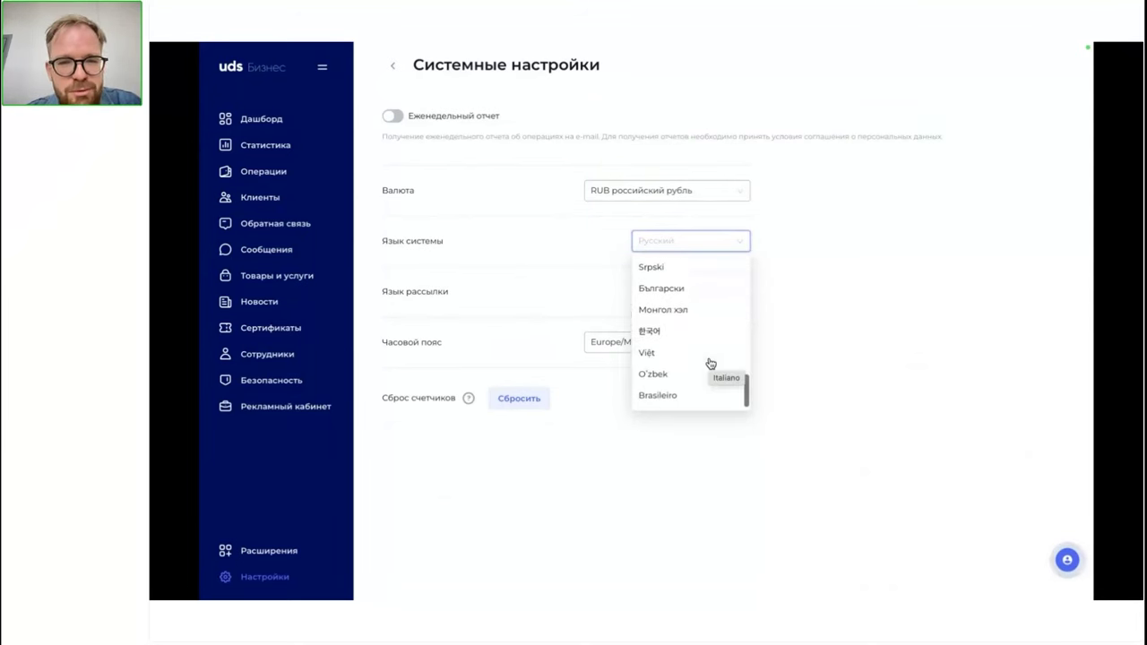
{"action": "left_click", "coordinate": [830, 361]}
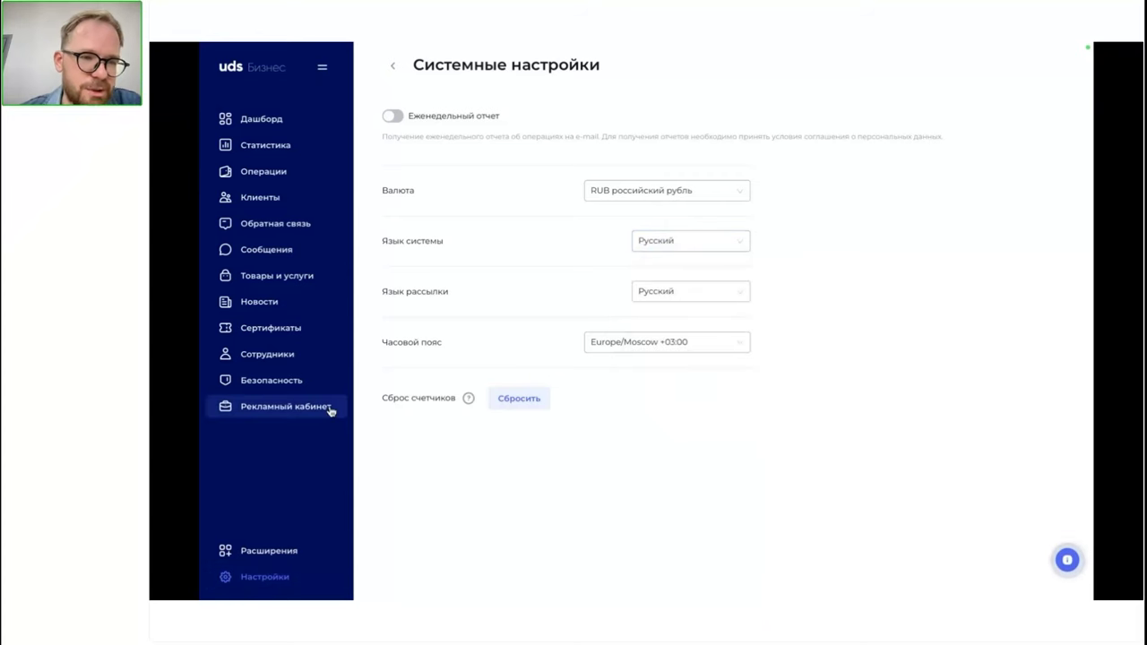
View the list of active news and the catalogue of goods and services
{"action": "left_click", "coordinate": [303, 315]}
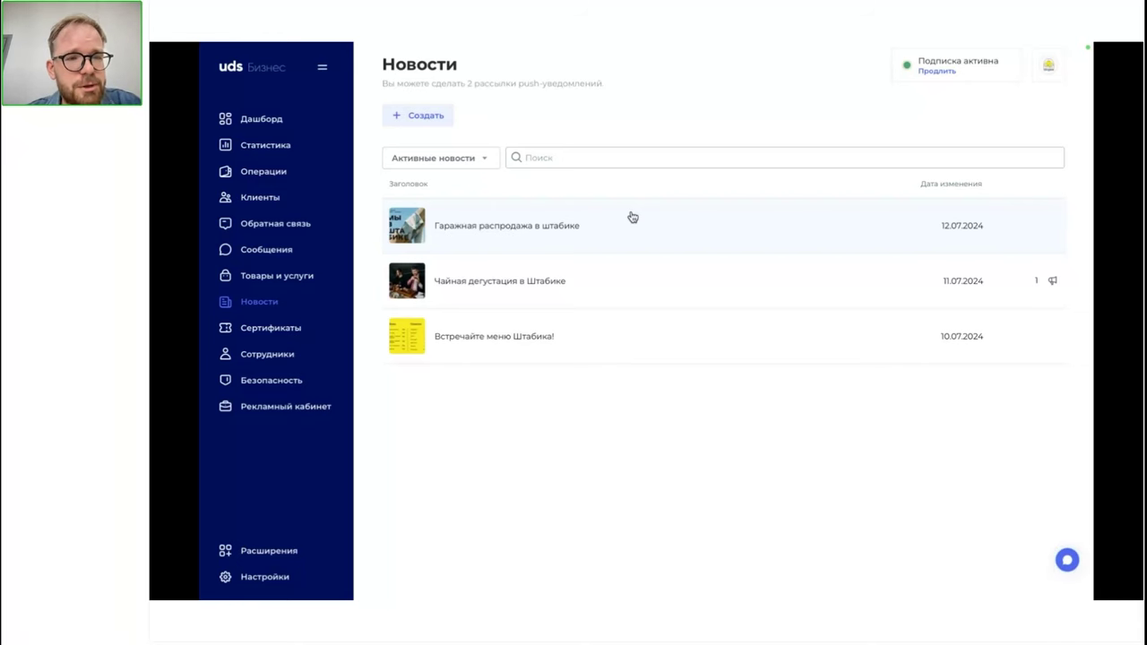
{"action": "left_click", "coordinate": [285, 276]}
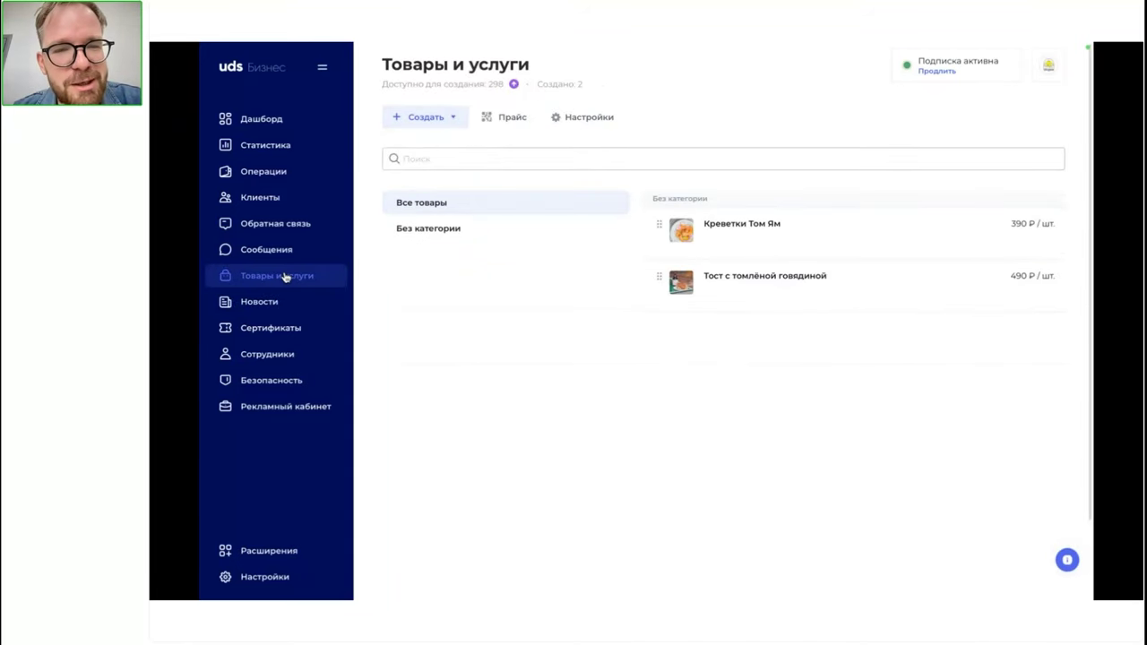
Switch to the Pruffme webinar room in Safari and end the screen sharing
{"action": "mouse_move", "coordinate": [411, 45]}
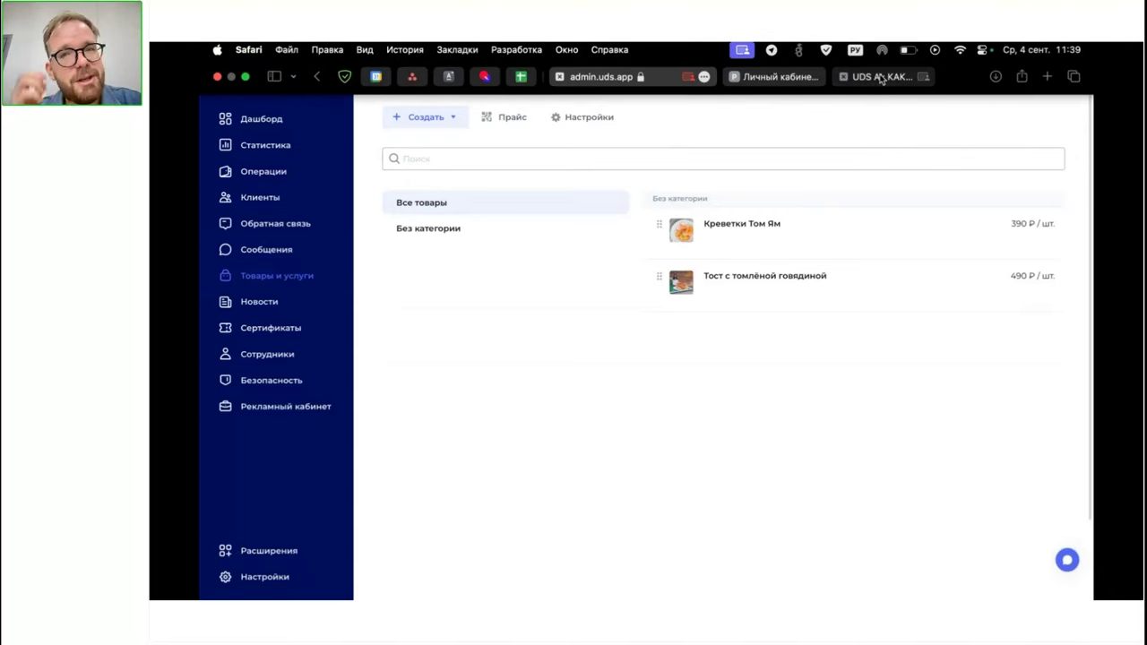
{"action": "mouse_move", "coordinate": [882, 79]}
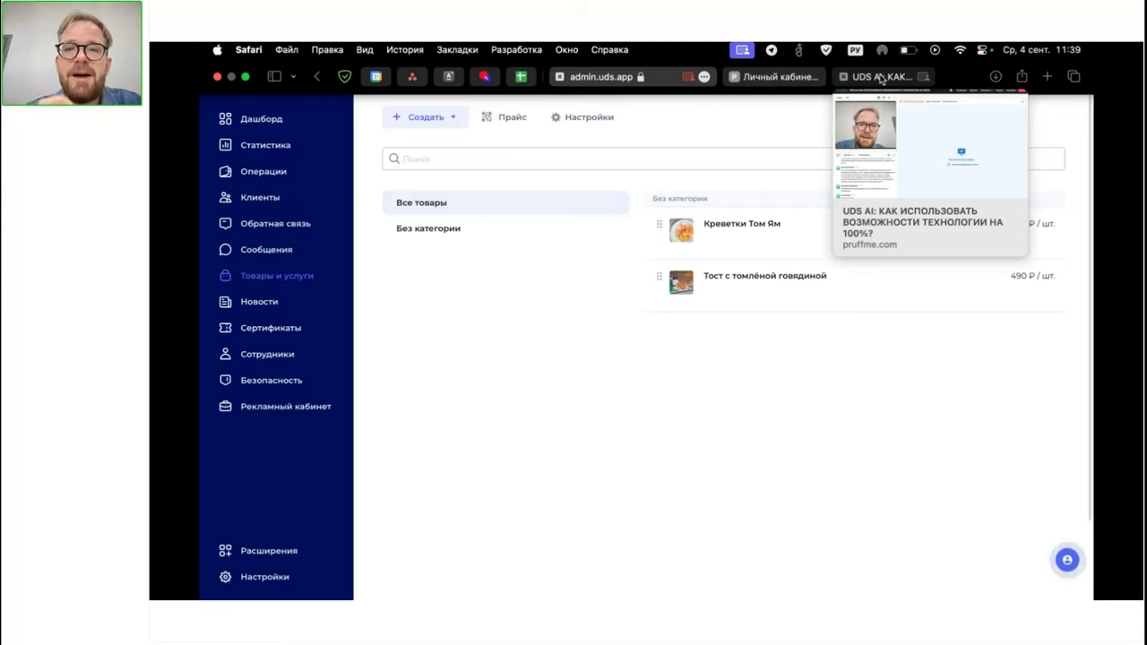
{"action": "left_click", "coordinate": [882, 77]}
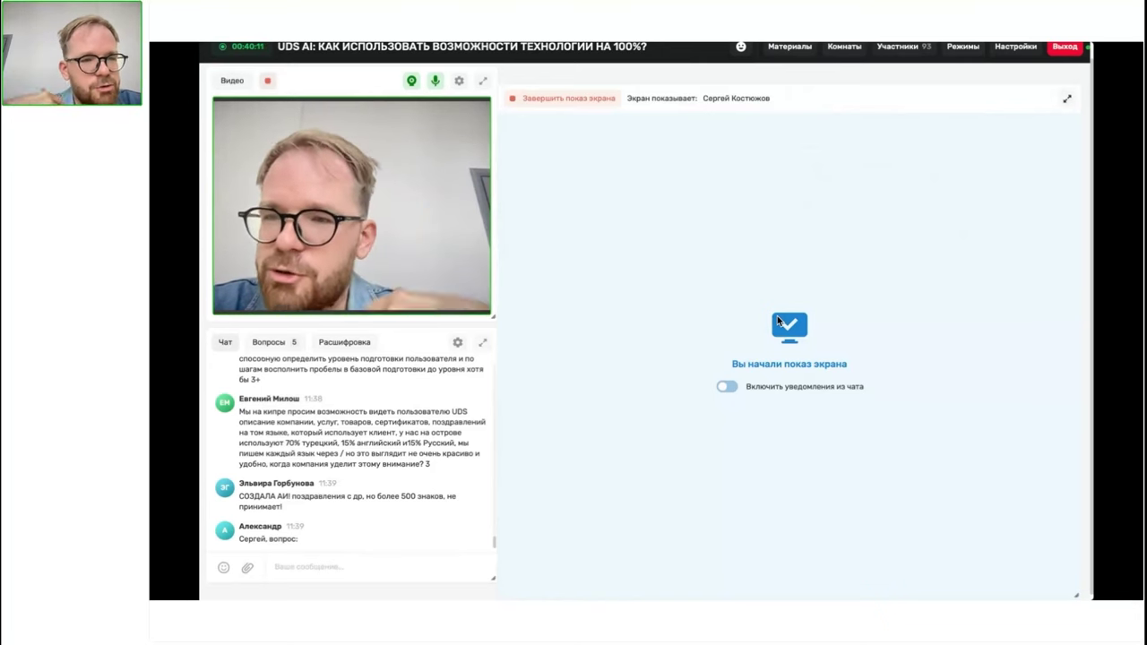
{"action": "left_click", "coordinate": [555, 103]}
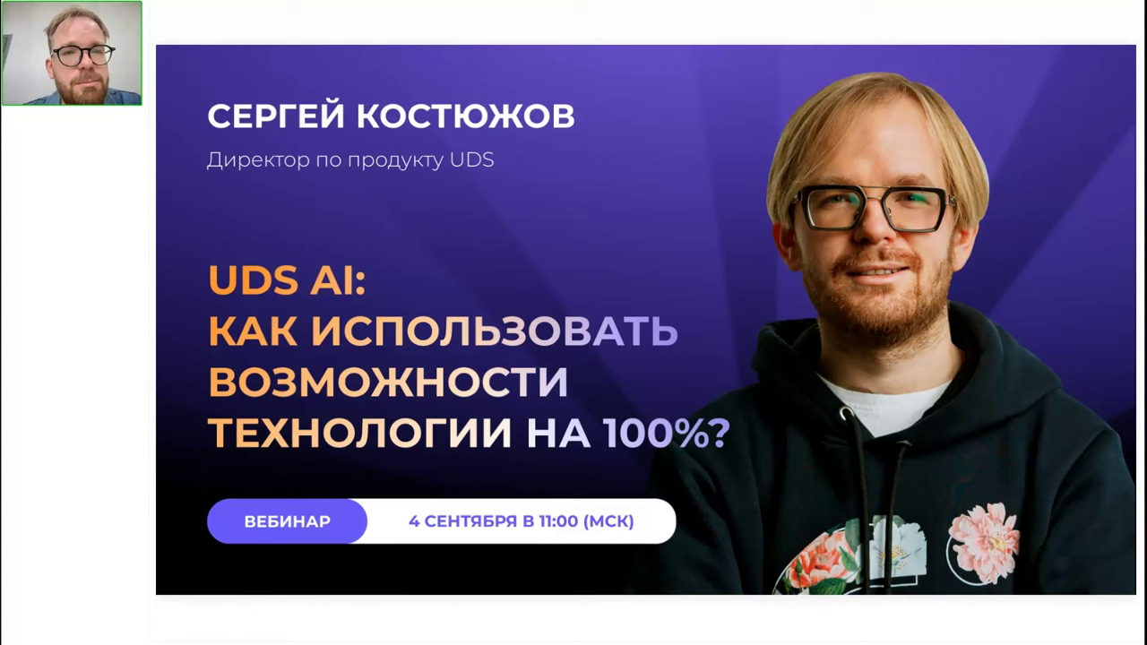